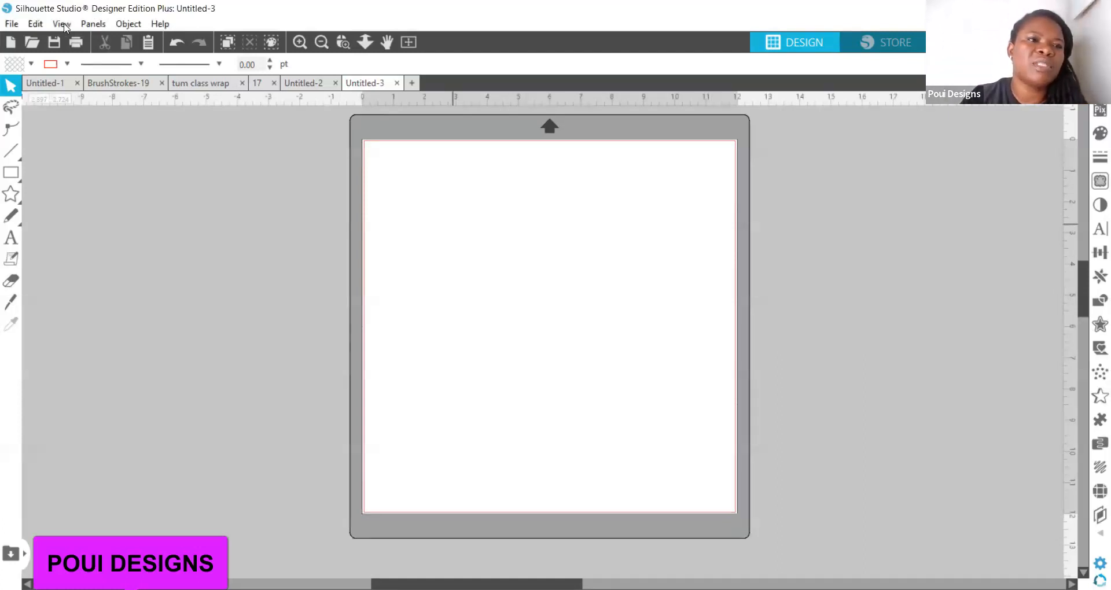
Switch the software view to Business Edition and bring up the Replicate options
click(62, 23)
mouse_move(161, 24)
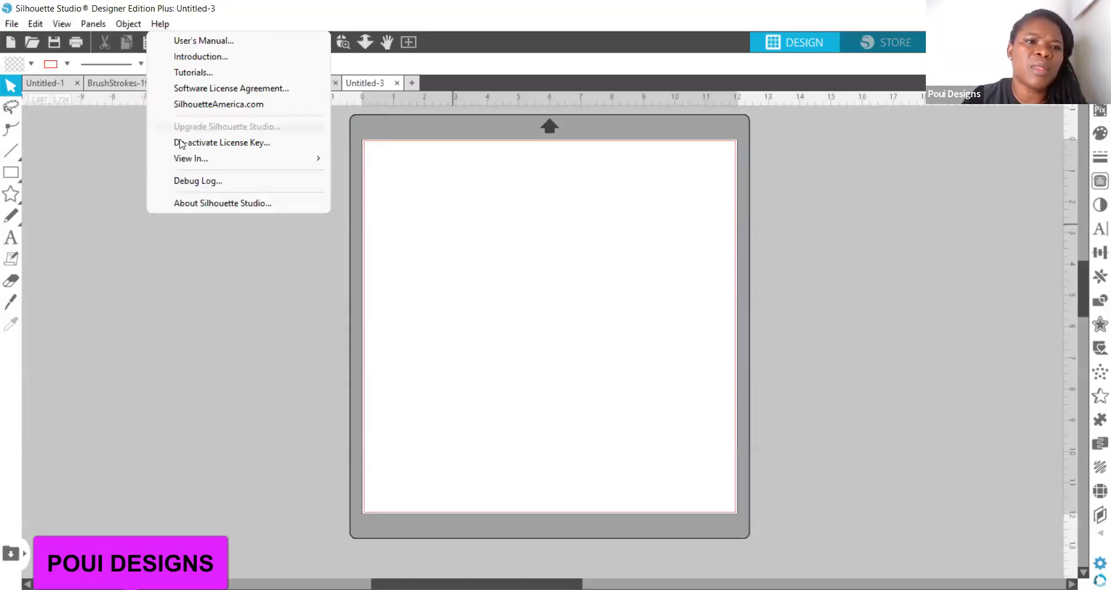
mouse_move(316, 162)
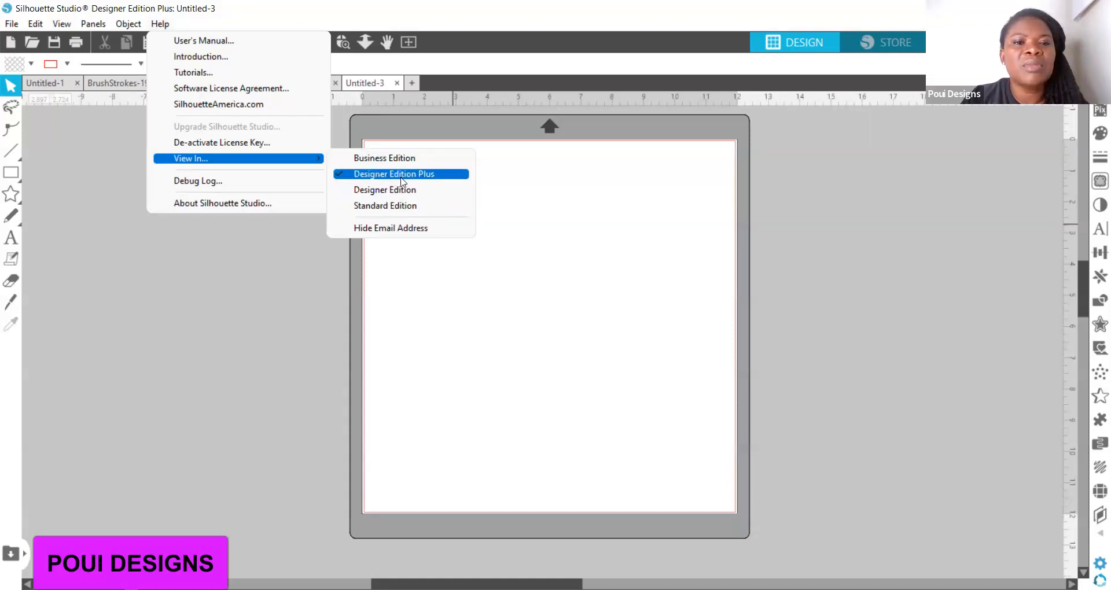
click(341, 161)
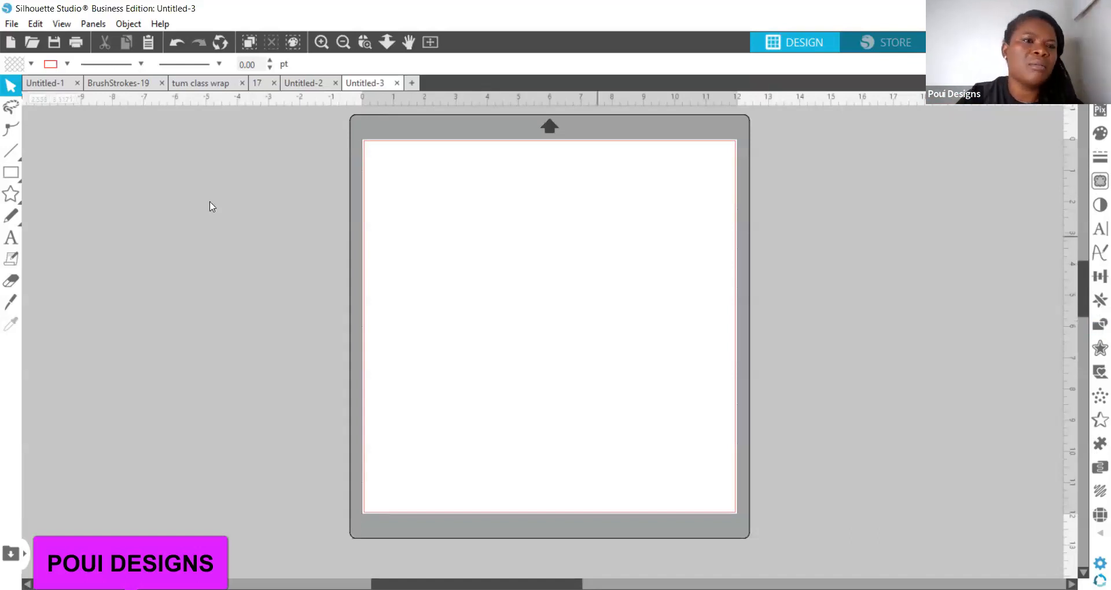
click(90, 24)
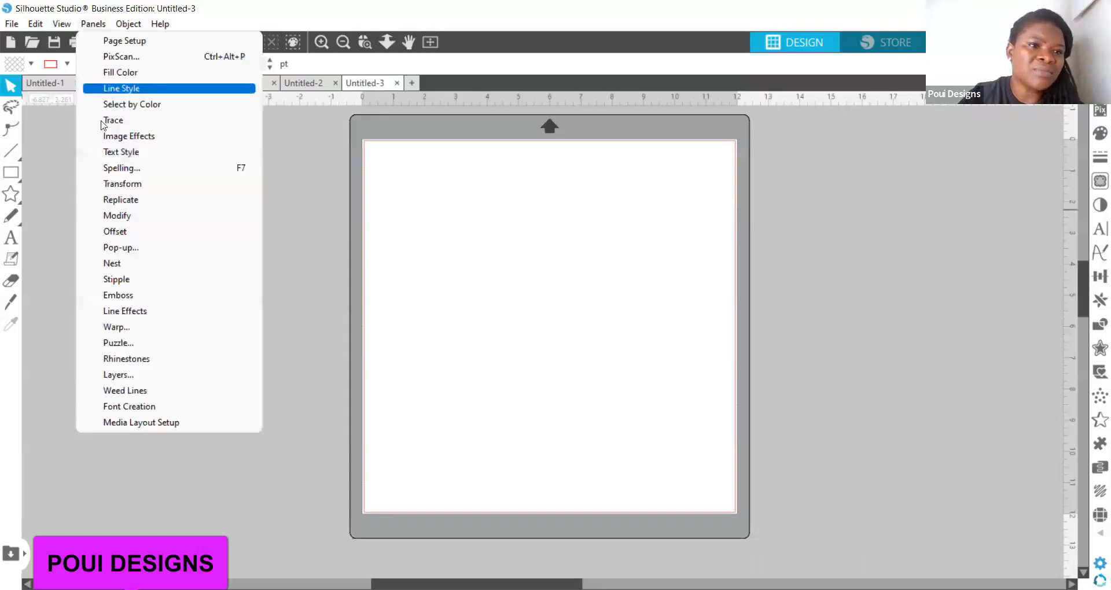
click(115, 201)
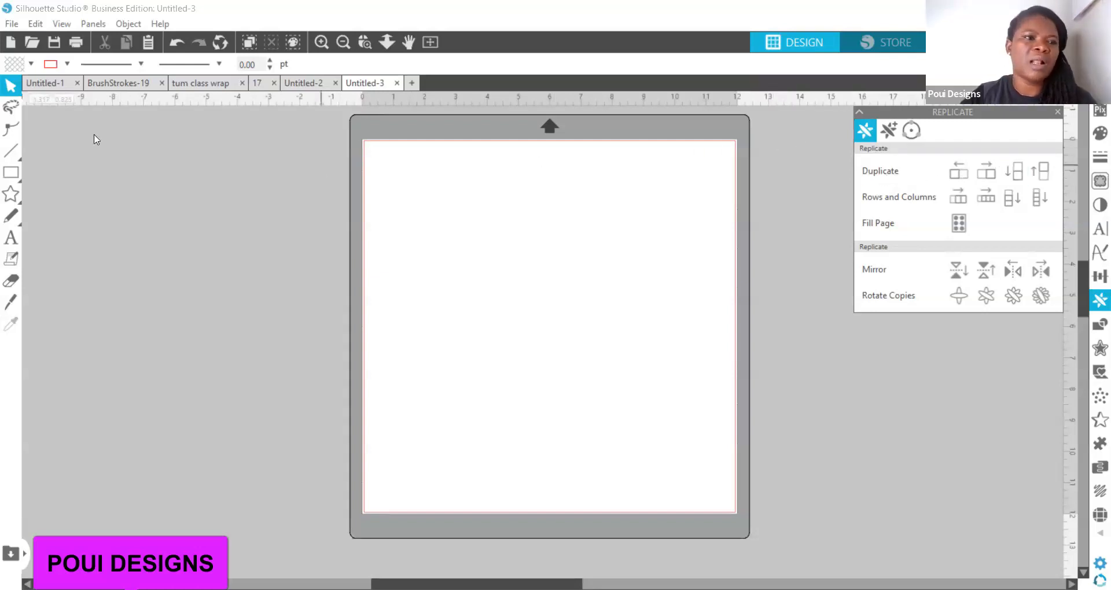
Draw a heart about 1.15 in wide near the page's upper-left corner and convert it to a path
click(12, 195)
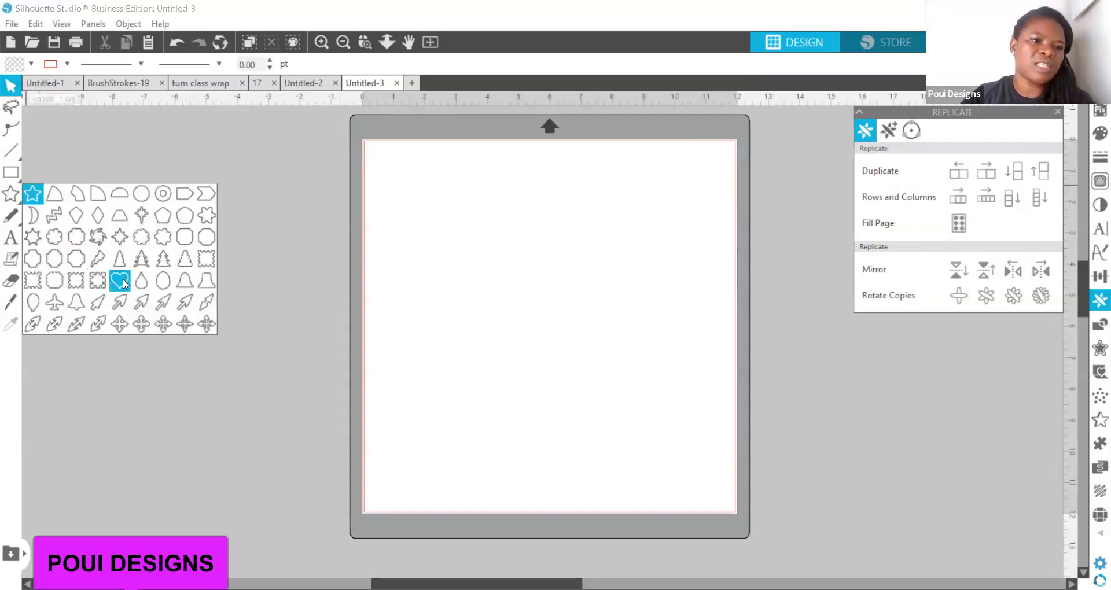
click(120, 281)
drag(392, 168, 394, 200)
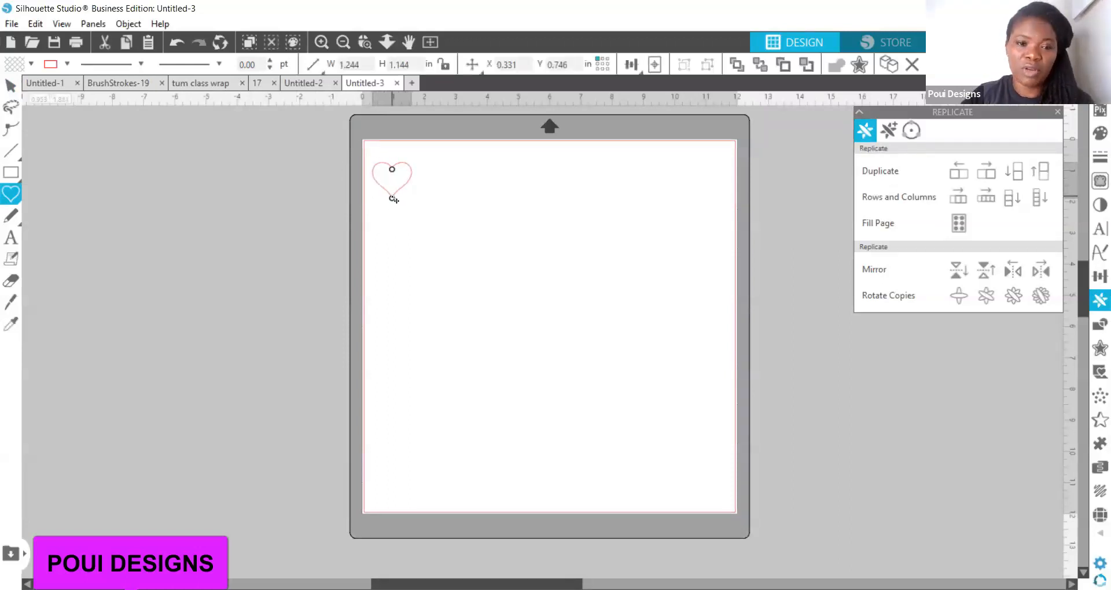
right_click(435, 442)
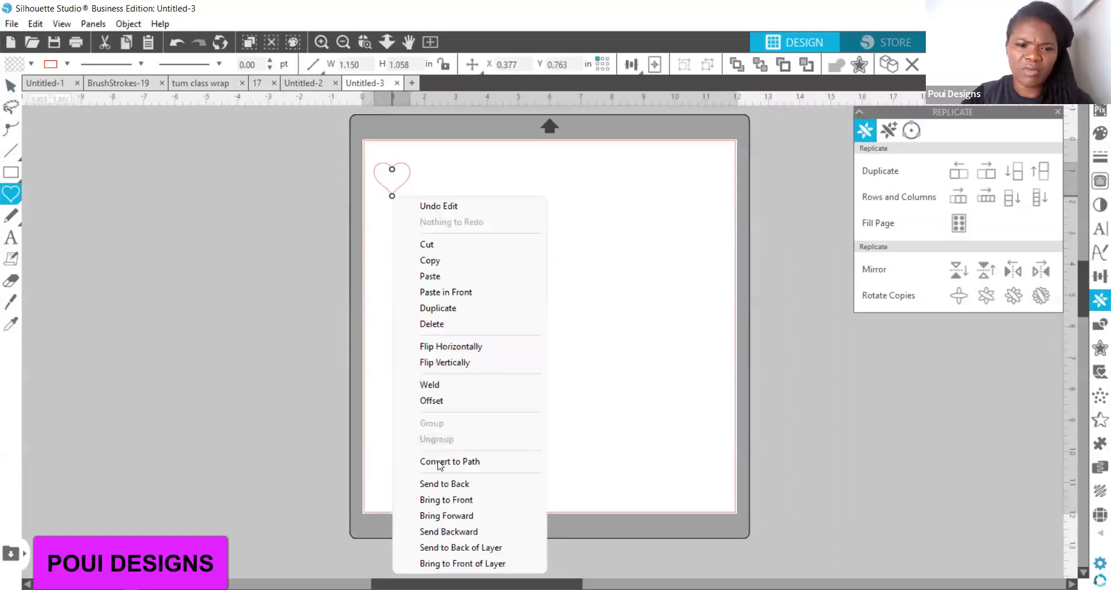
click(437, 461)
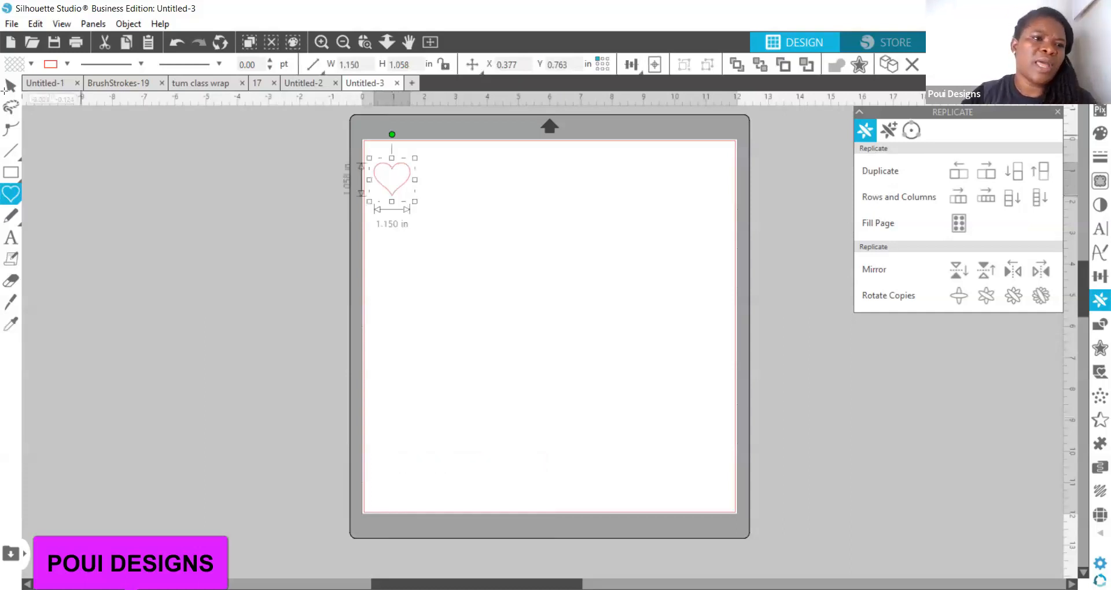
Fill the heart with red and shift it slightly down and right, to about X 0.63, Y 0.95 in
click(30, 66)
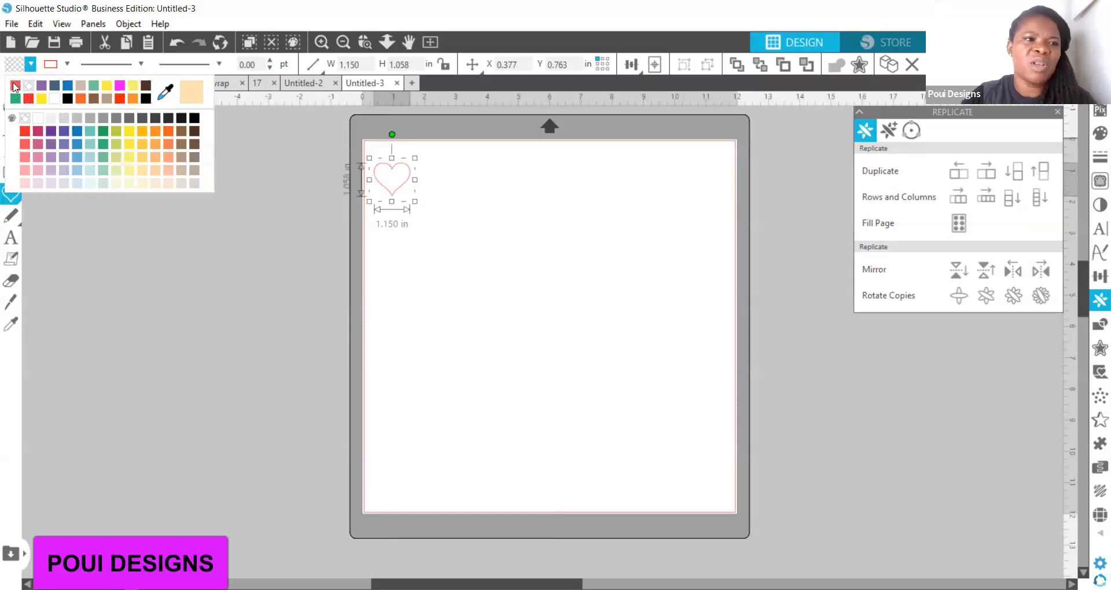
click(27, 98)
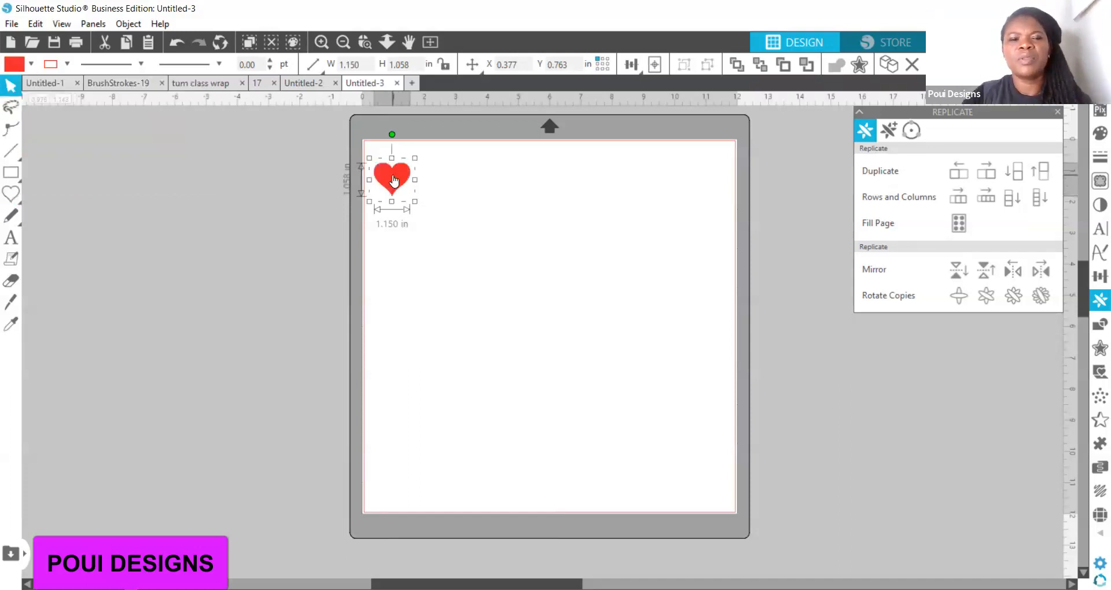
drag(394, 181, 403, 186)
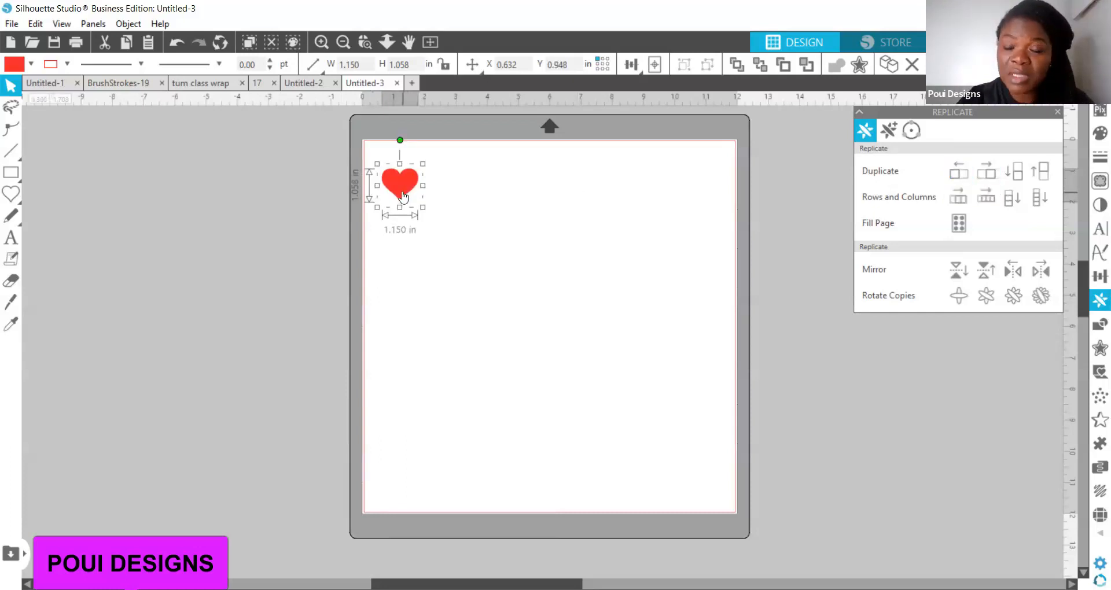
Duplicate the original red heart once on each side: left, right, below and above
click(957, 178)
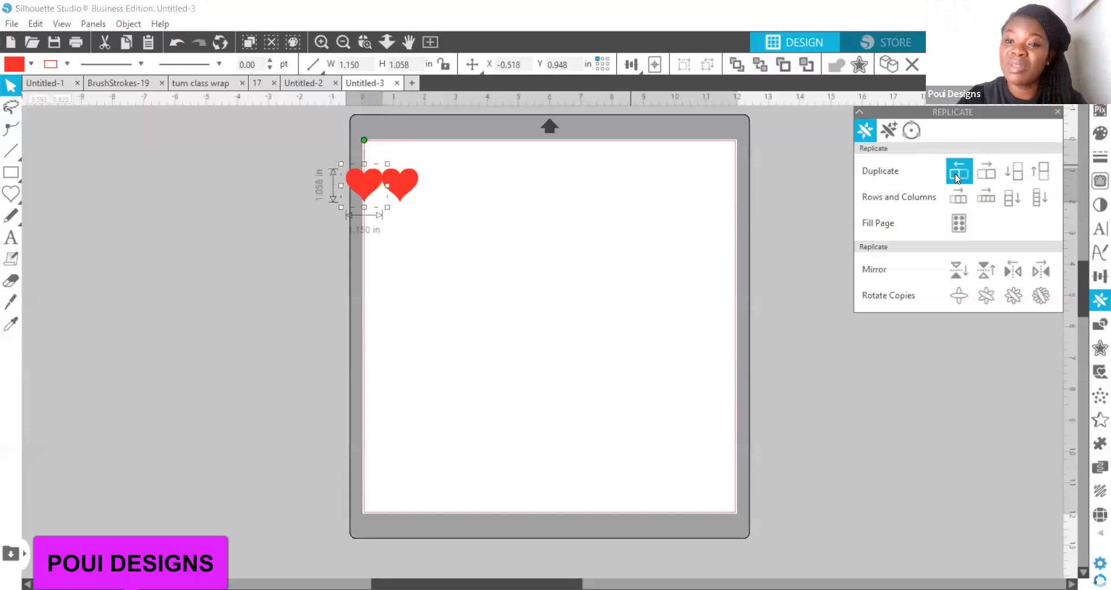
click(403, 184)
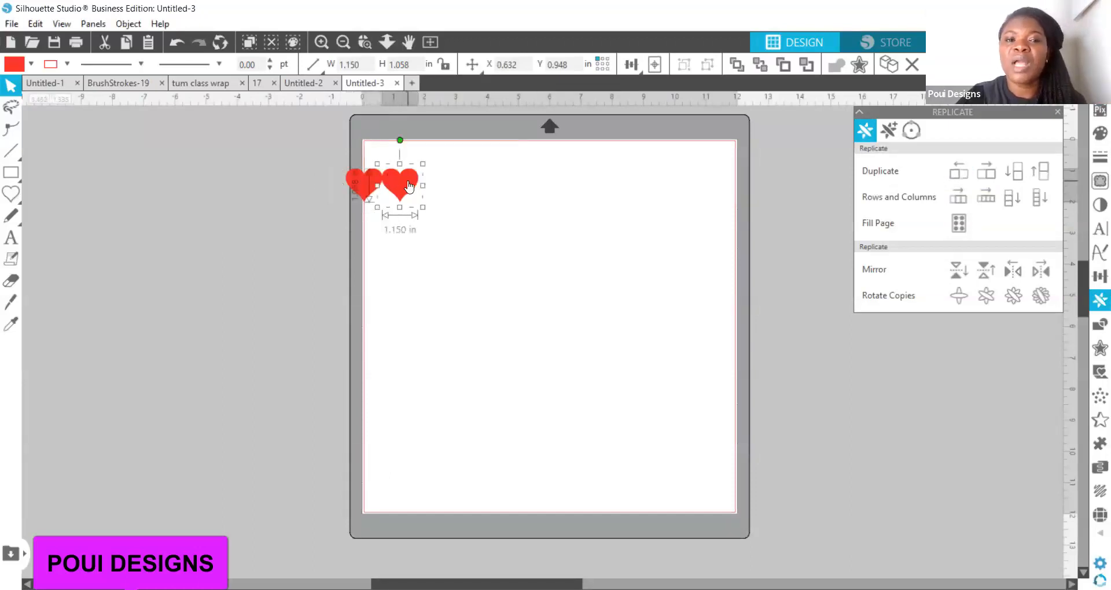
click(984, 181)
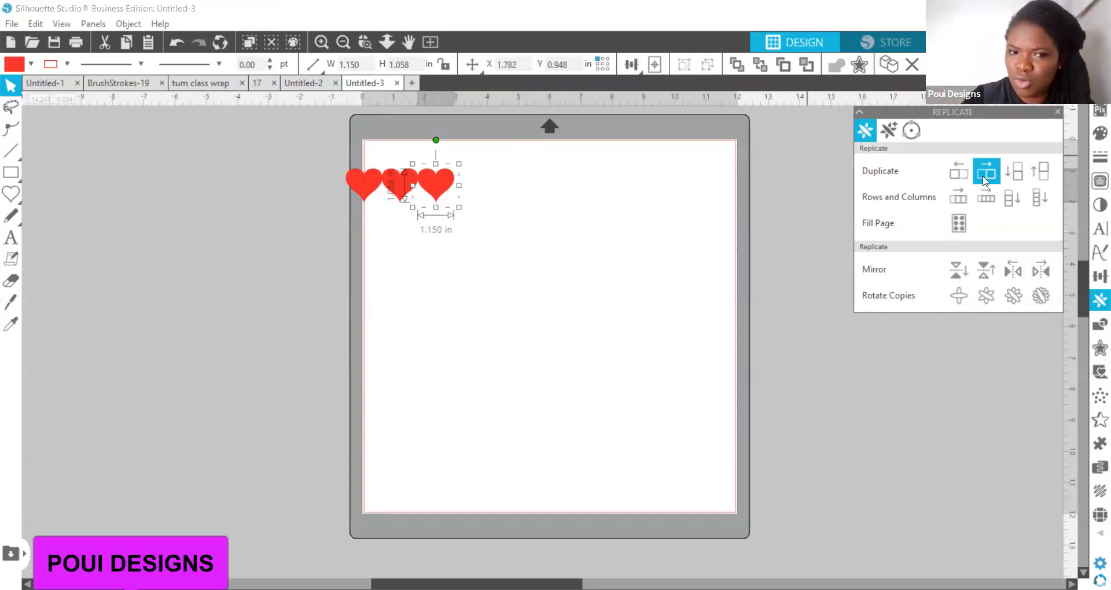
click(397, 184)
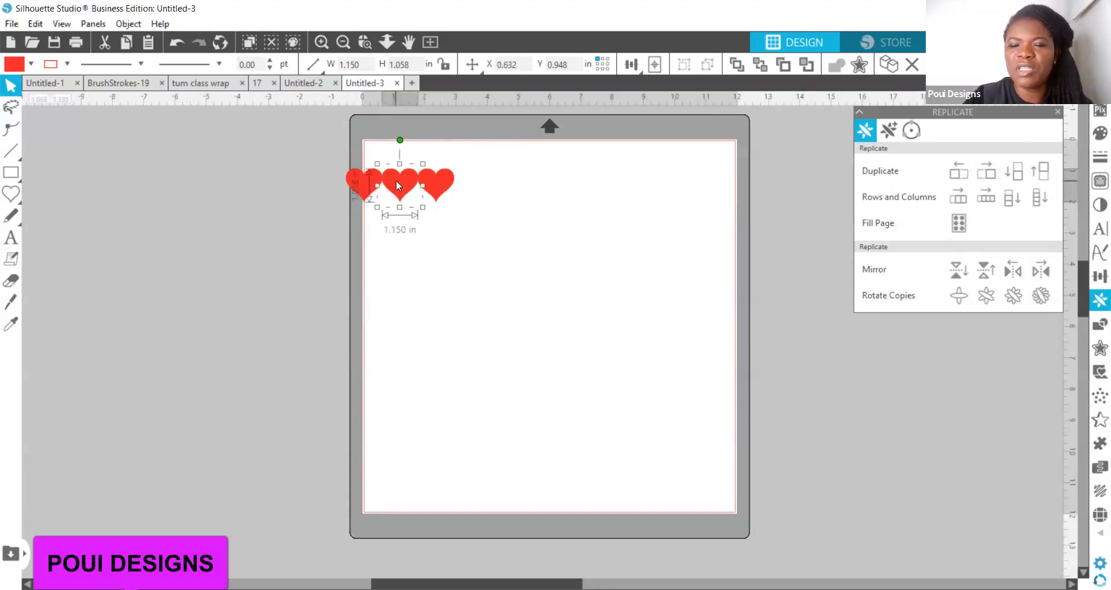
click(1014, 173)
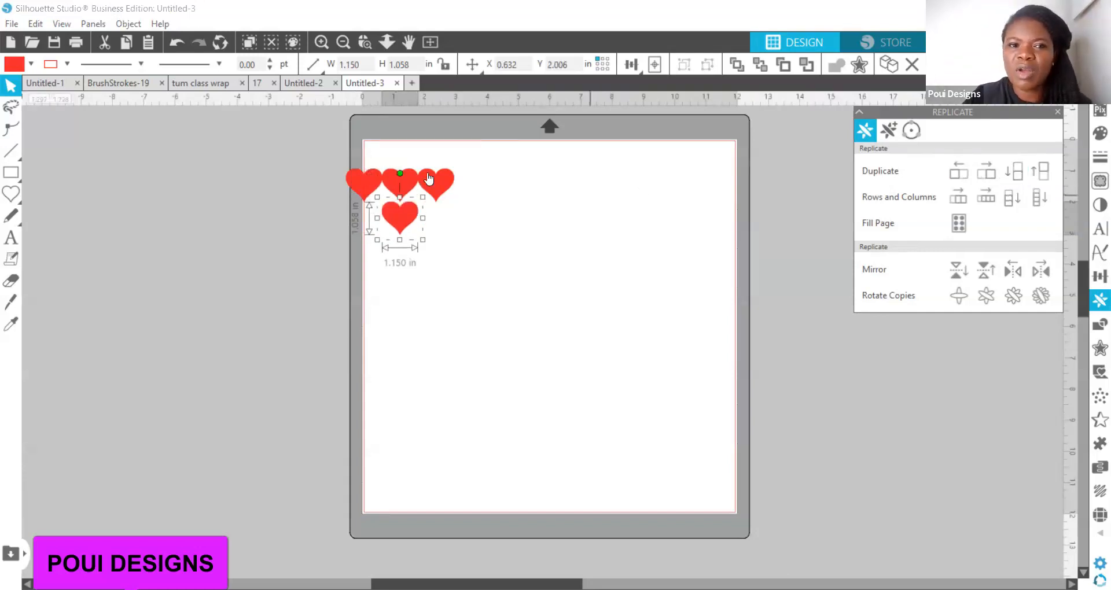
click(406, 176)
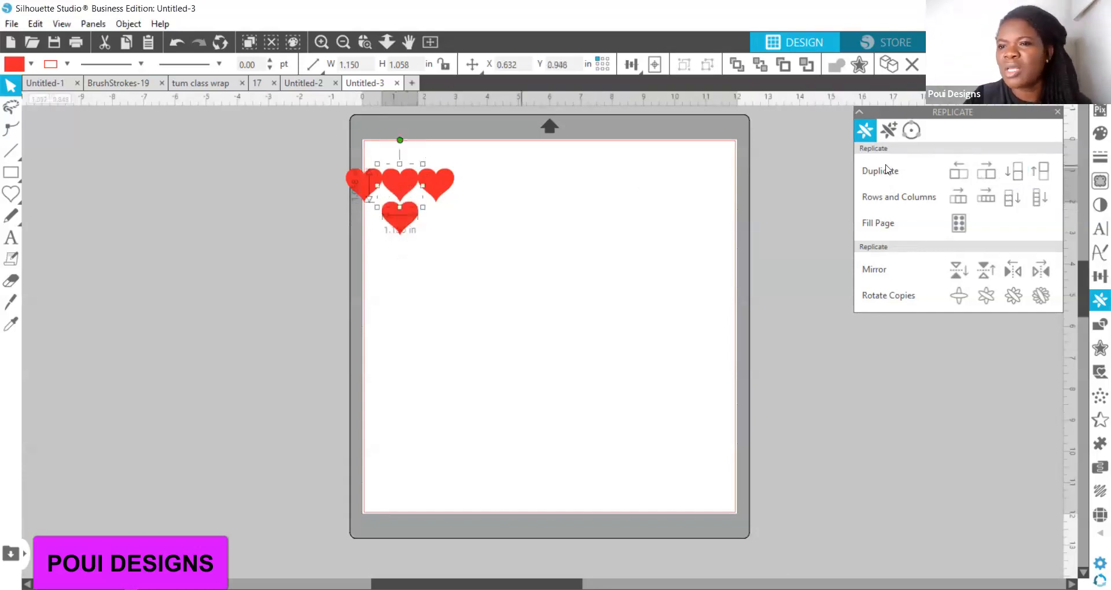
click(1042, 177)
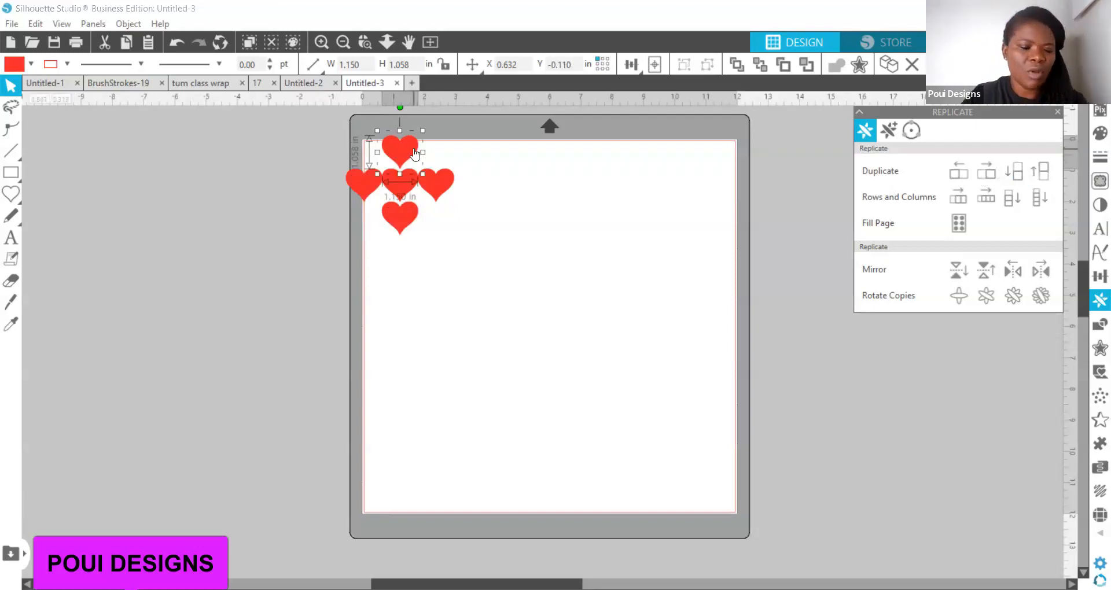
Place a spare copy of the red heart mid-page and shrink the five-heart cluster to about 1.73 in wide
drag(414, 153, 581, 294)
drag(318, 114, 419, 190)
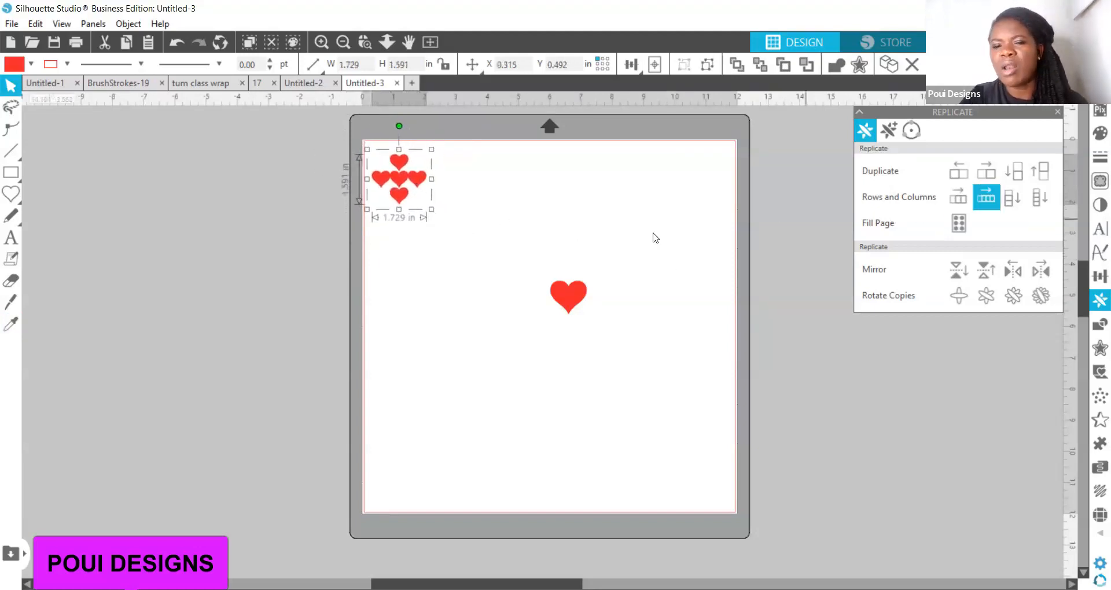
Move the spare heart left, to about X 2.18, Y 4.34 in, and recolor its fill and outline green
drag(570, 301, 447, 296)
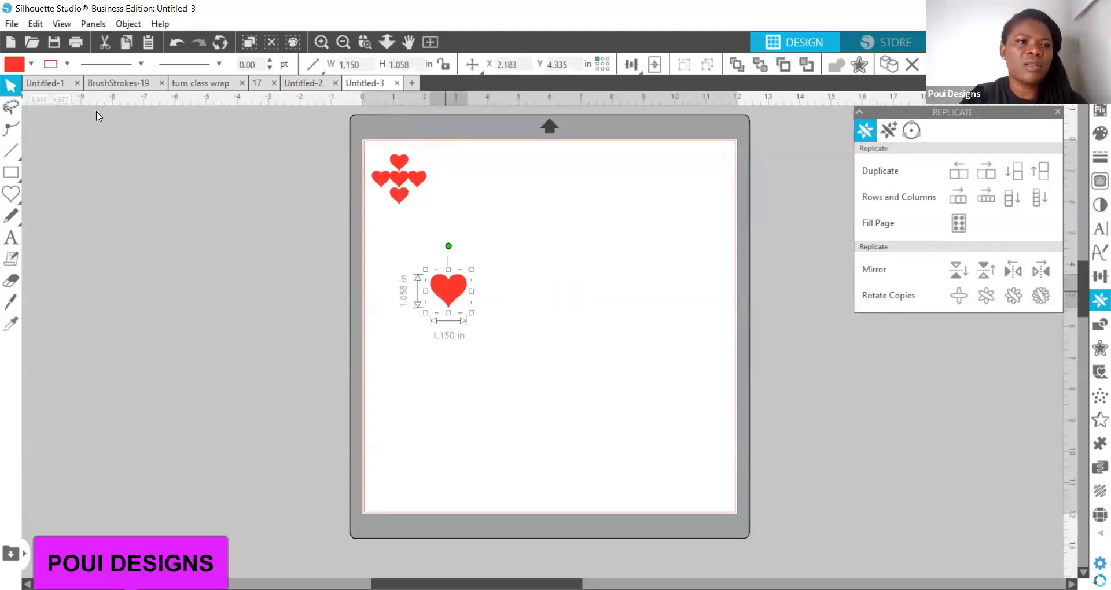
click(30, 65)
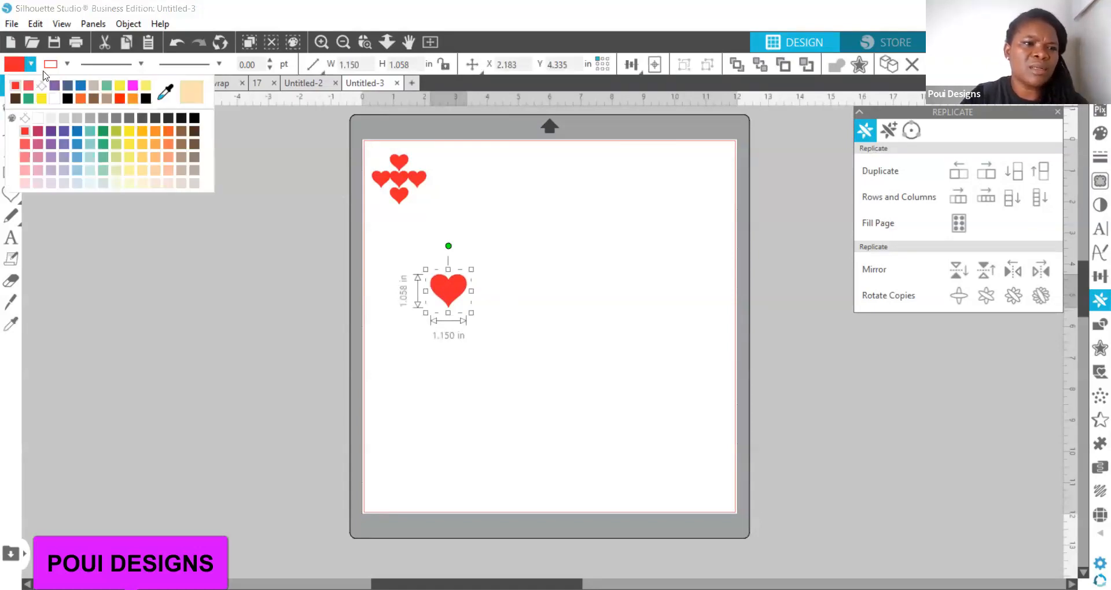
click(106, 85)
click(66, 64)
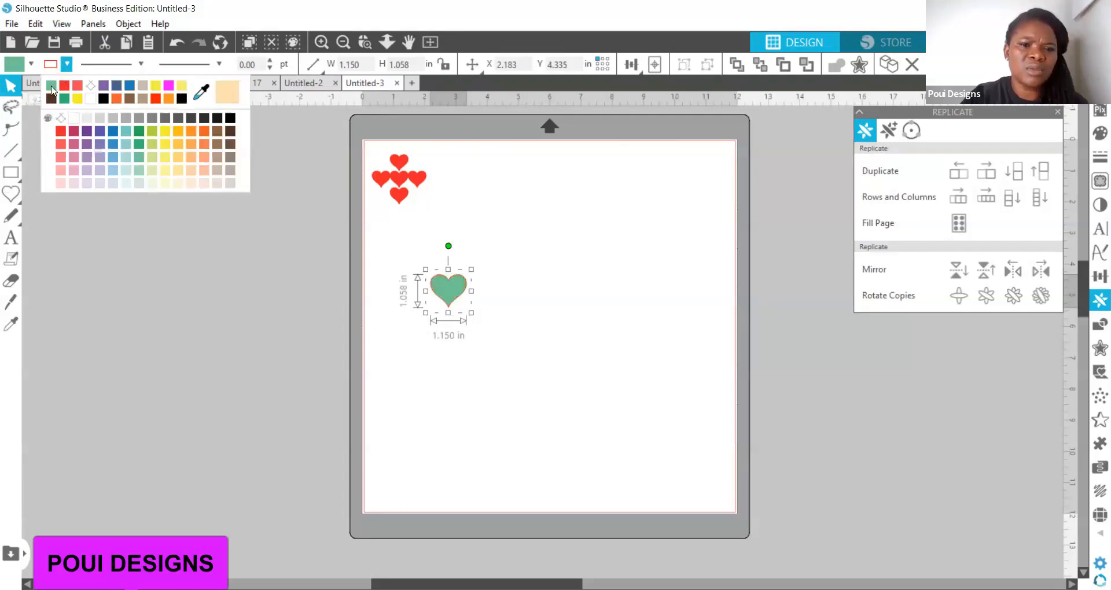
click(231, 183)
Shrink the green heart to about 0.7 in wide below the red cluster and replicate it into a row of three
drag(451, 295, 403, 266)
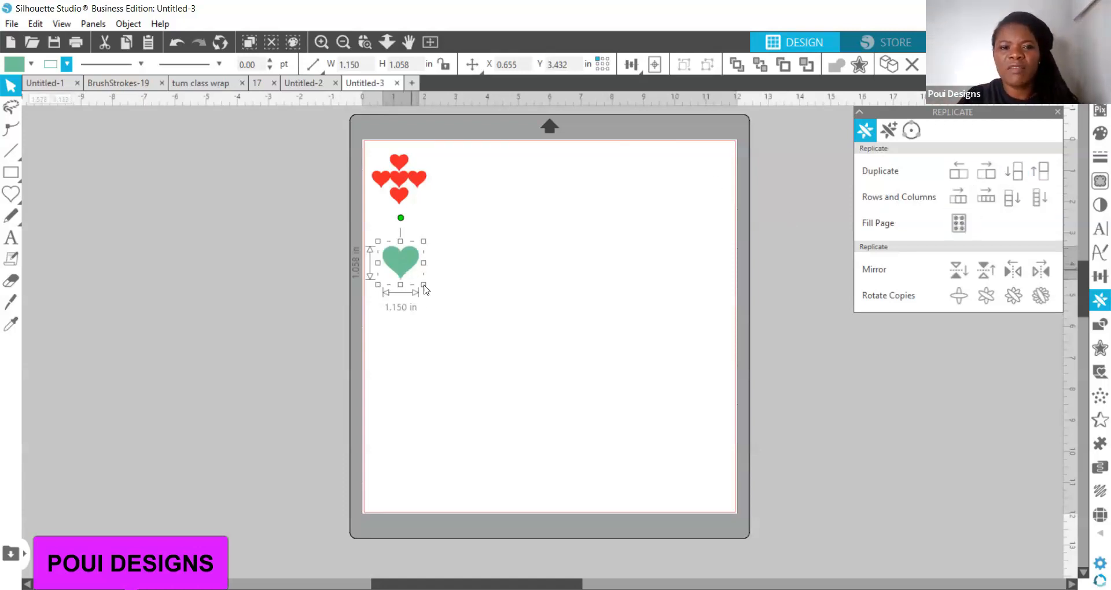
drag(423, 284, 401, 230)
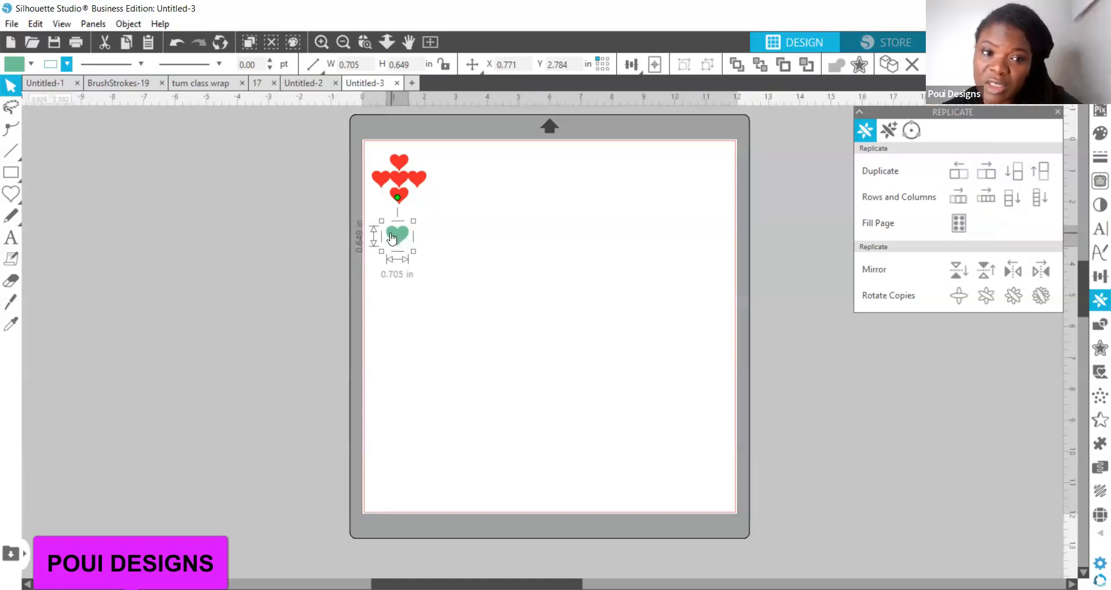
click(959, 200)
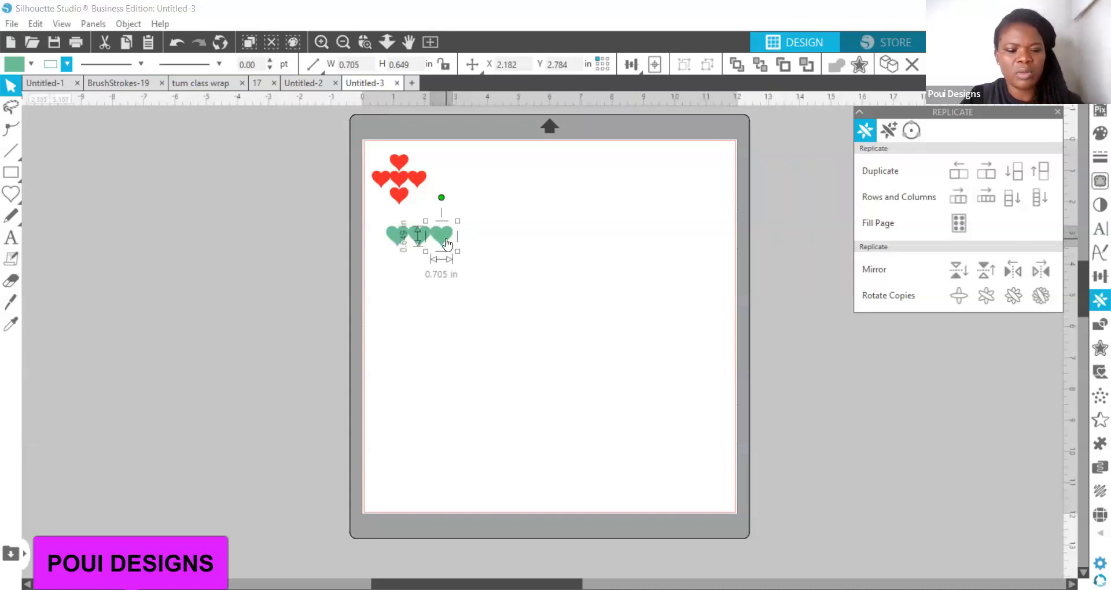
Place a copy of the green heart below the row's left end and recolor its fill and outline magenta
drag(446, 238, 394, 273)
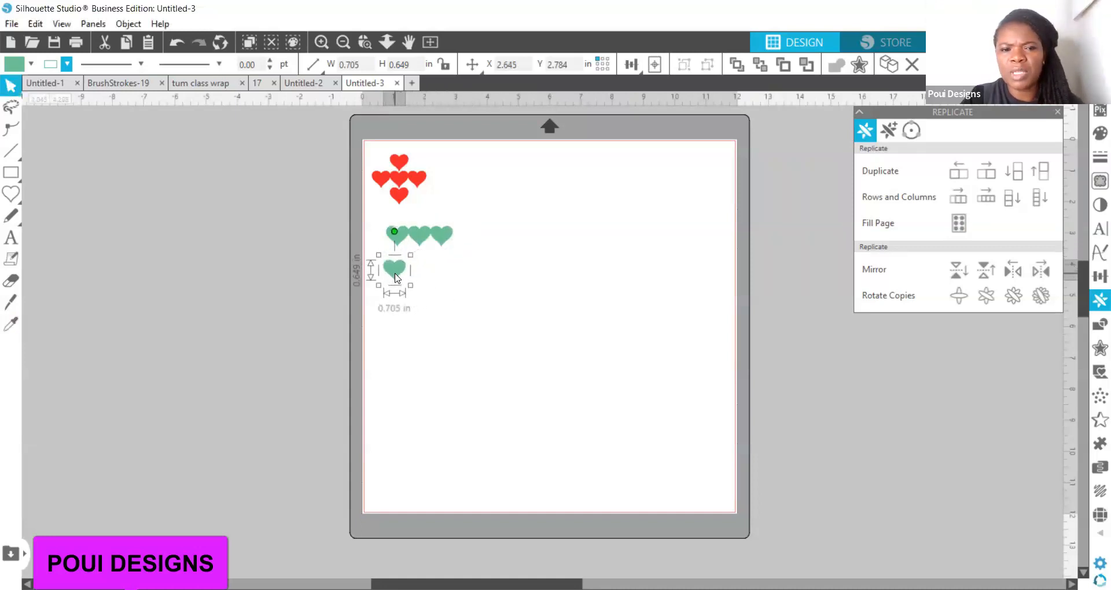
click(31, 65)
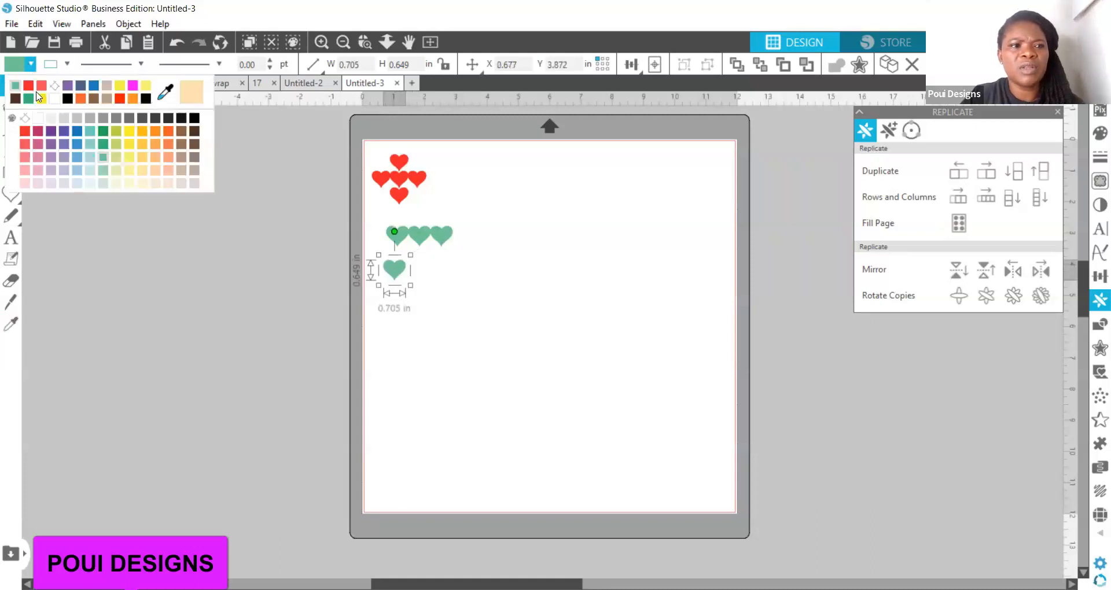
click(132, 85)
click(67, 63)
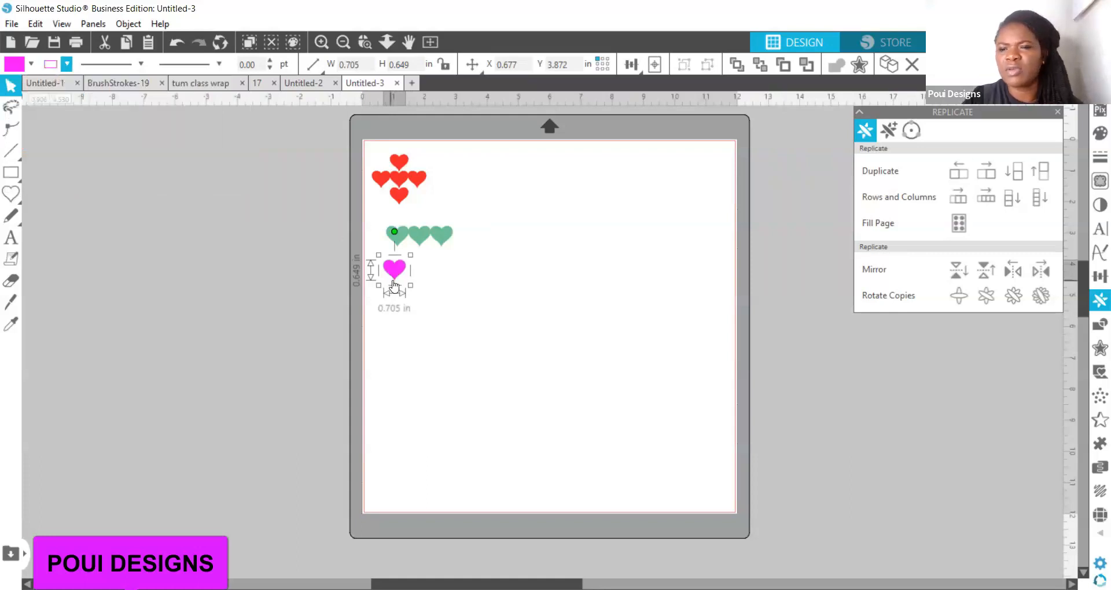
Replicate the magenta heart into a grouped row of four and set a spare copy off the page's left side
click(989, 205)
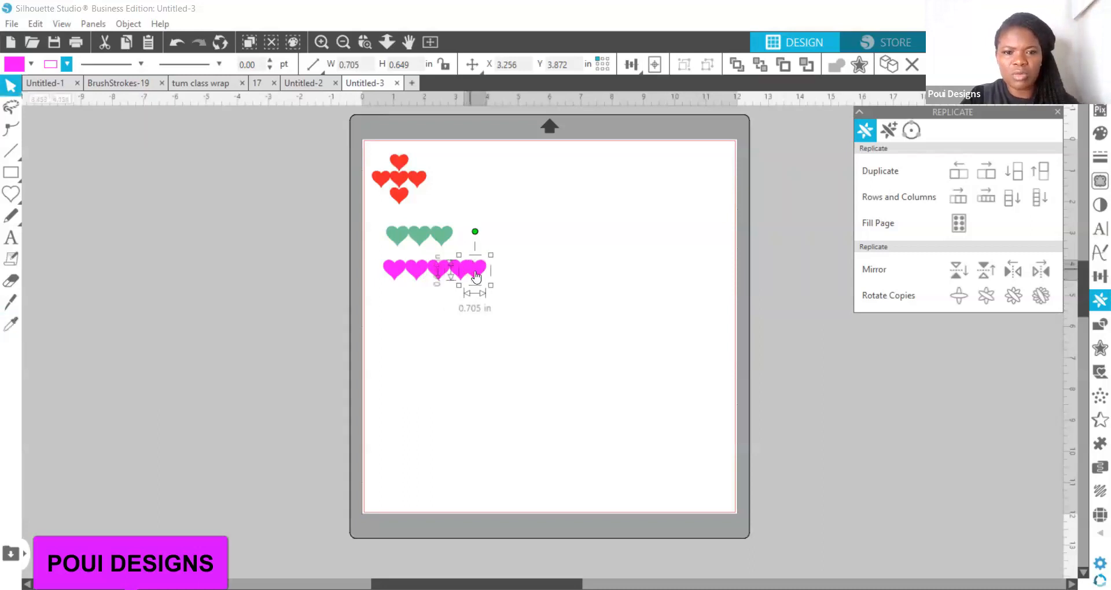
drag(468, 269, 293, 334)
drag(365, 251, 503, 304)
key(i)
key(ctrl+g)
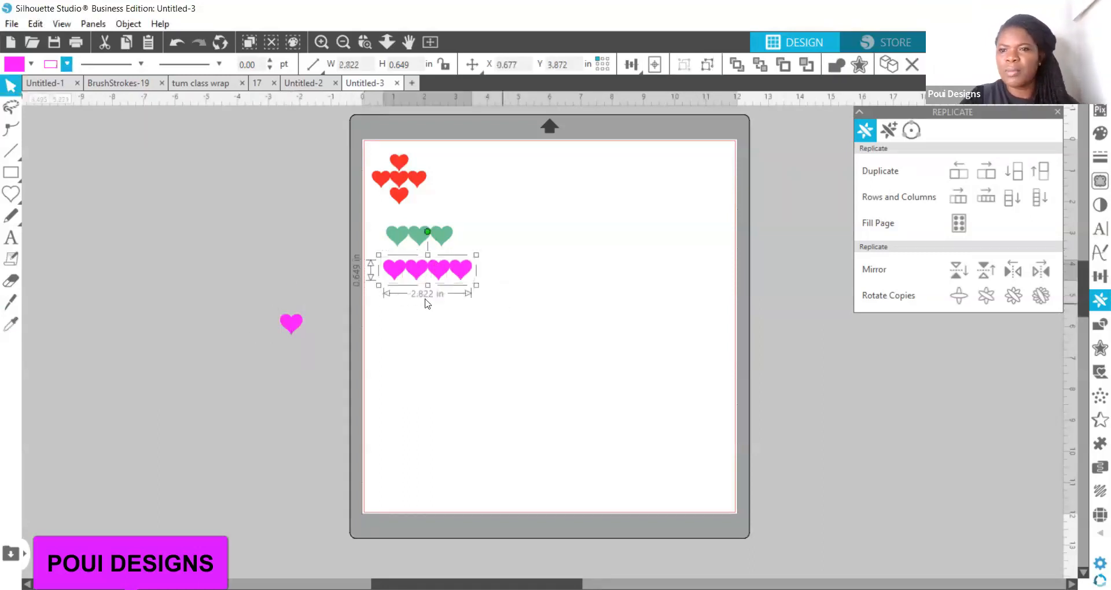
Move the spare magenta heart under the left end of the magenta row and replicate it into a column of three
drag(288, 322, 393, 328)
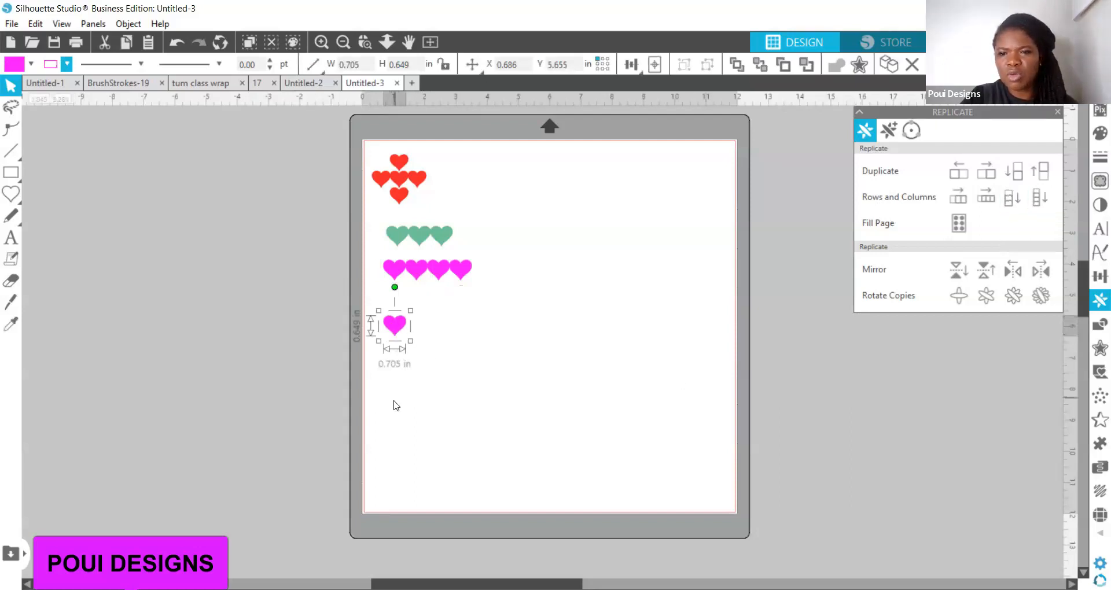
click(1012, 200)
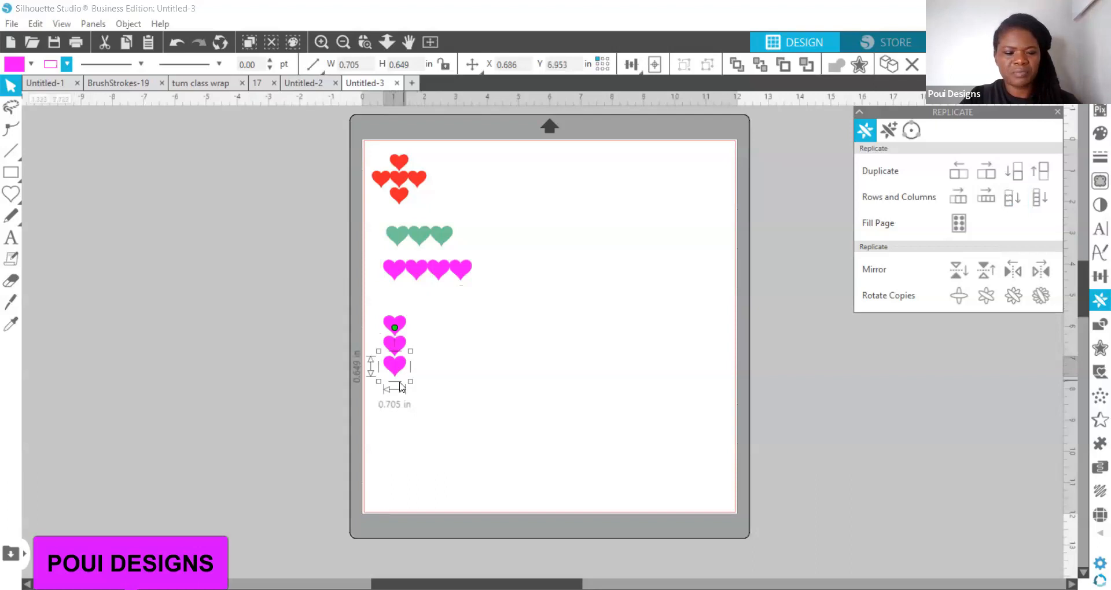
Place a copy of the magenta heart to the right of the column and replicate it into a column of four
drag(402, 388, 417, 375)
drag(467, 327, 463, 331)
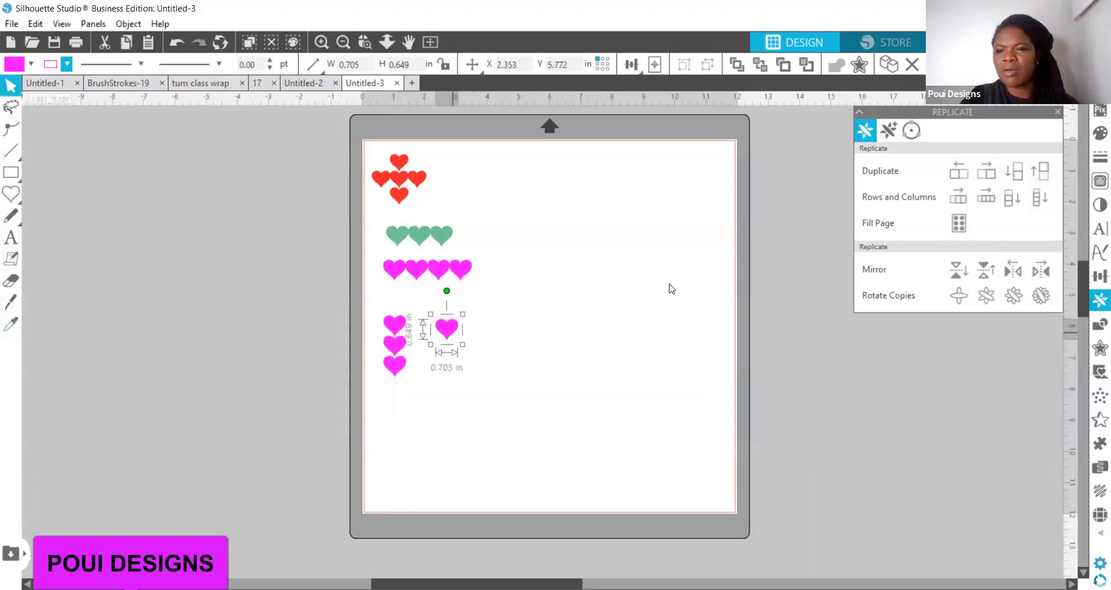
click(1035, 203)
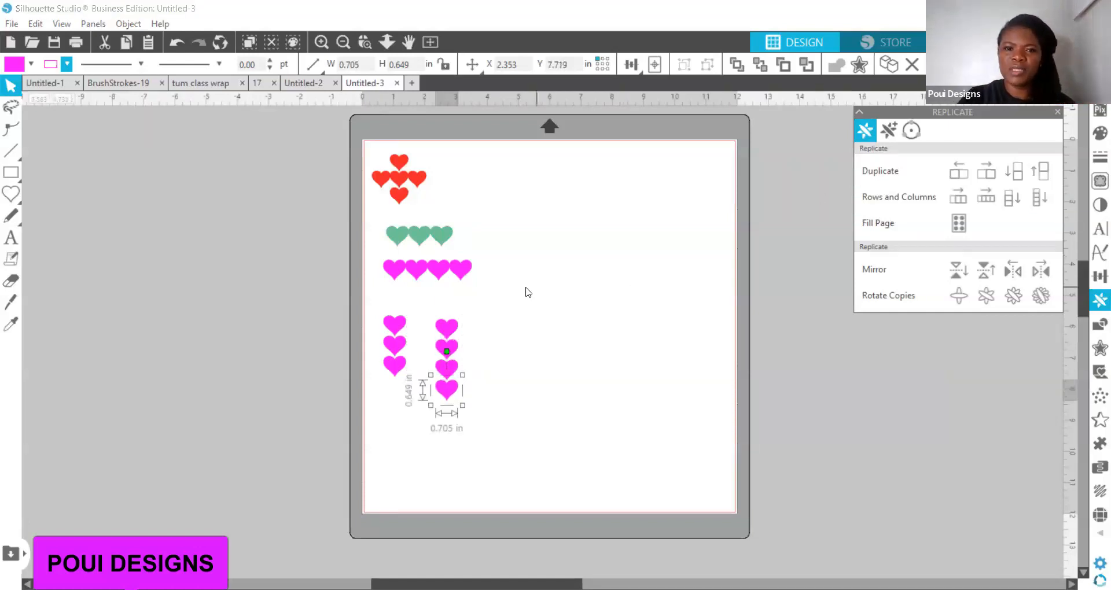
Group each magenta heart column and move both to the right of the heart rows, their tops level with the green row
drag(472, 307, 423, 417)
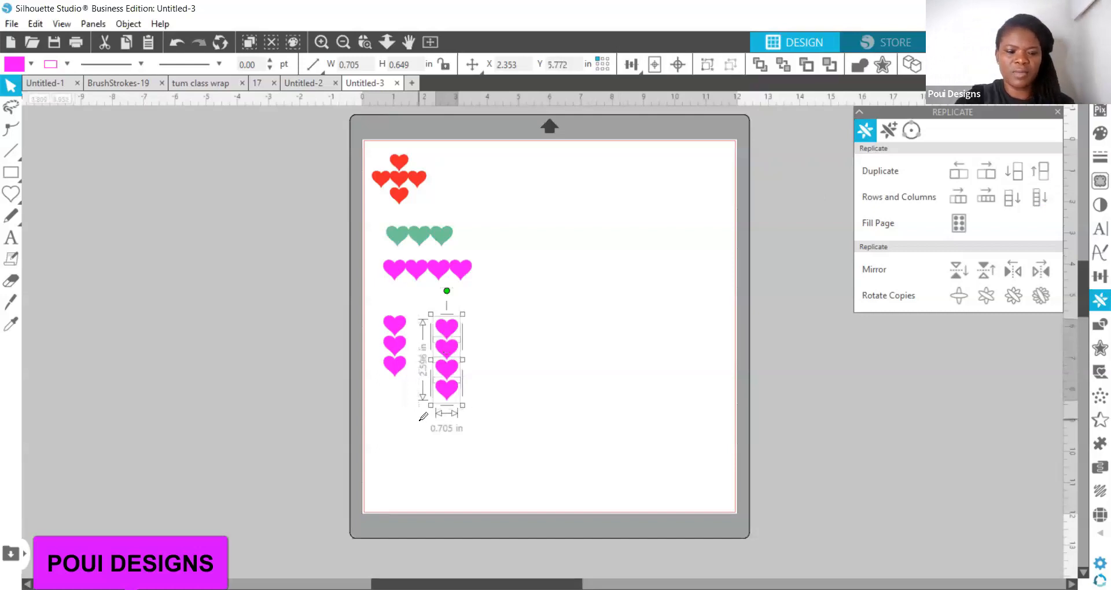
drag(347, 300, 418, 389)
key(i)
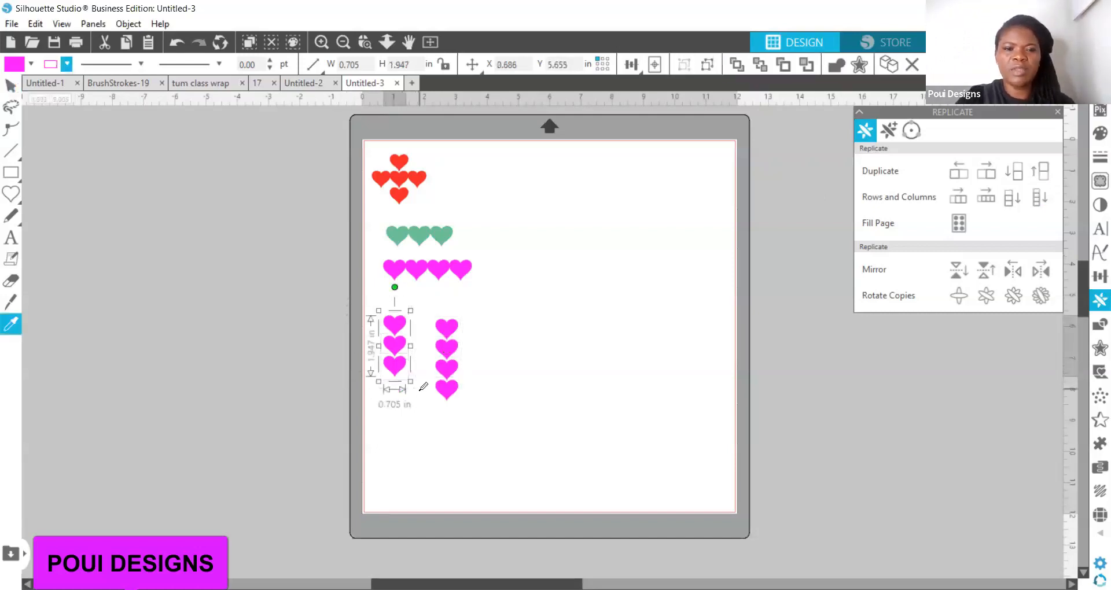
key(v)
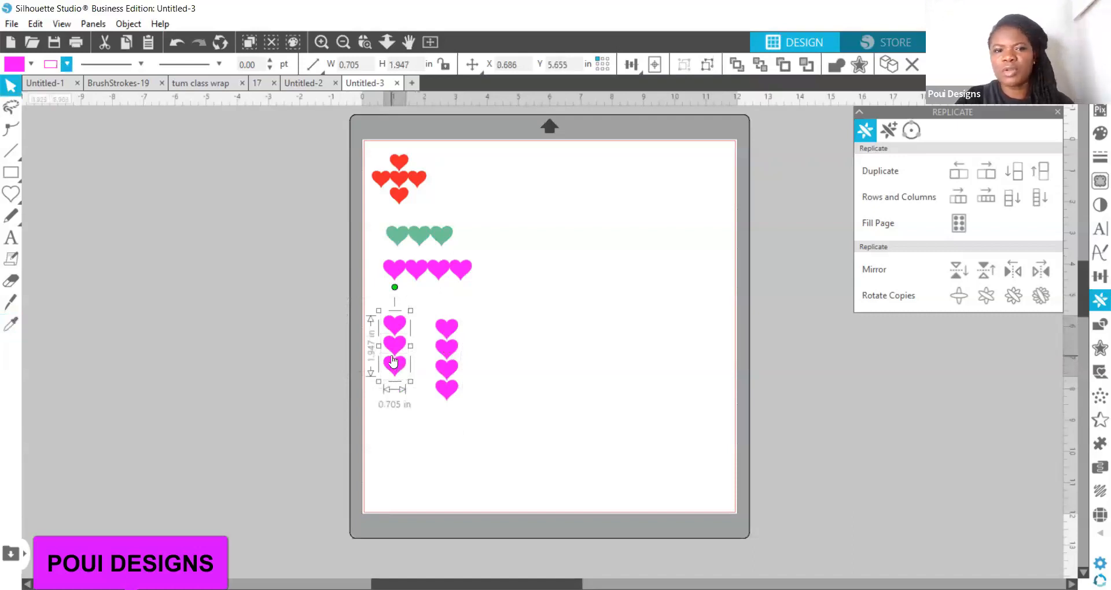
drag(393, 361, 505, 261)
drag(443, 379, 552, 283)
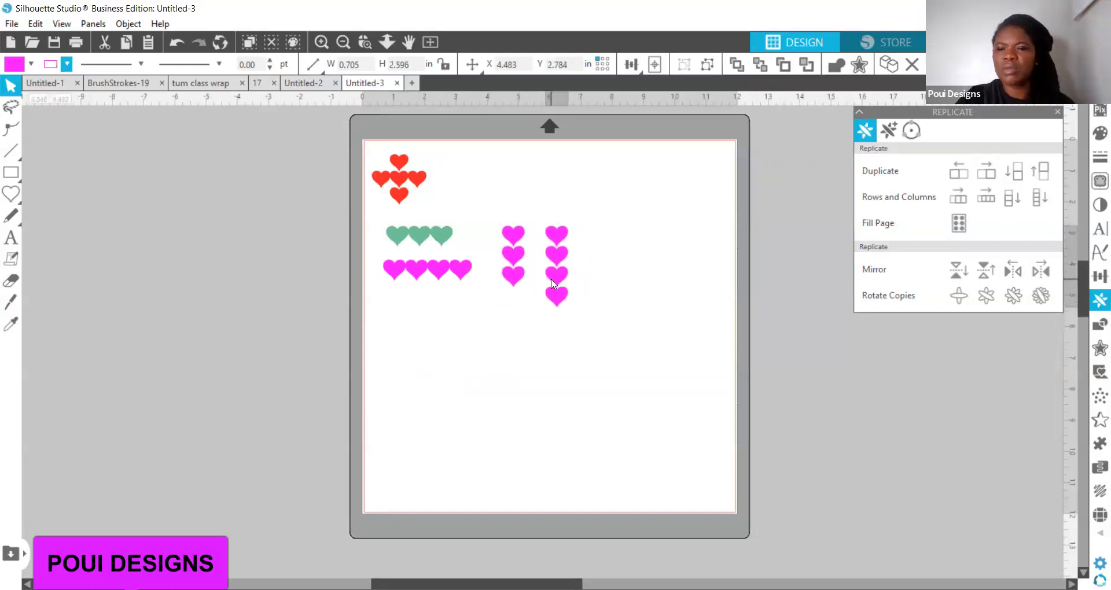
key(Escape)
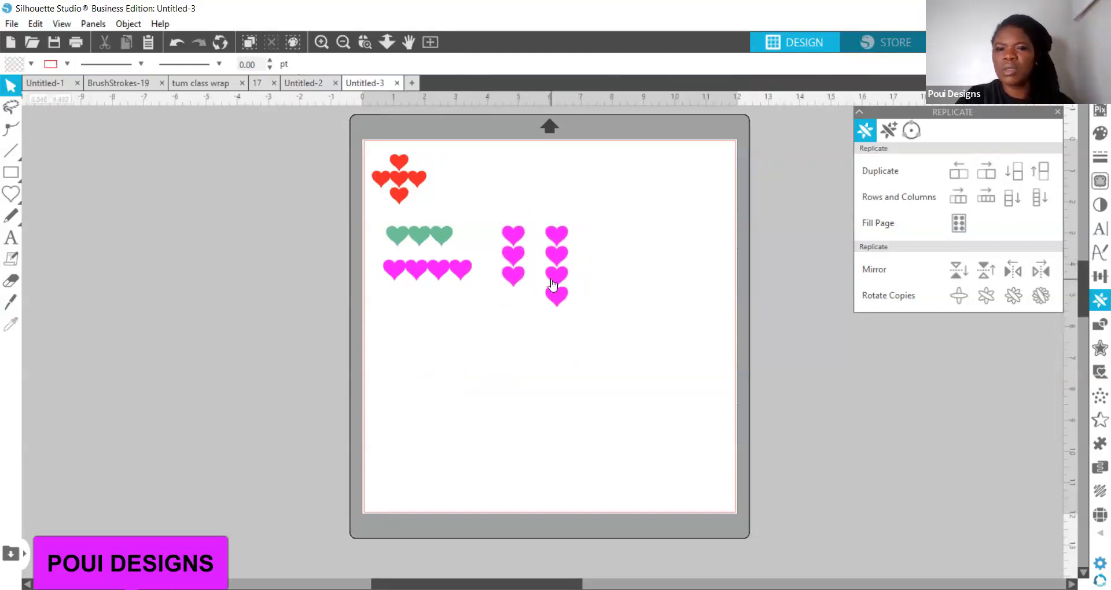
Group the green heart row and move all the heart arrangements off the page's left side to clear the page
click(449, 237)
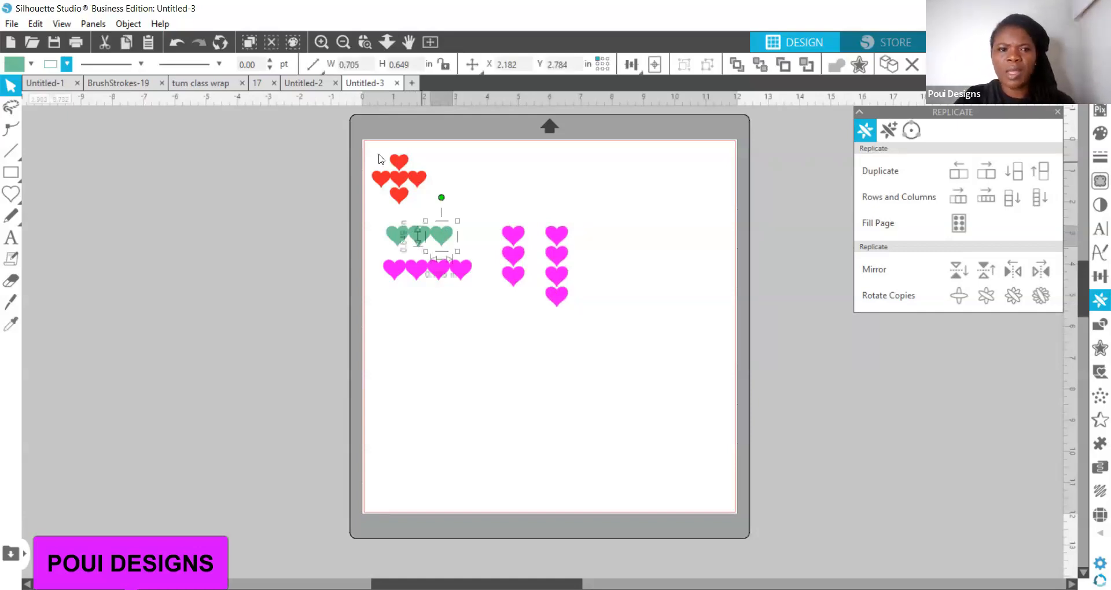
drag(387, 178, 208, 156)
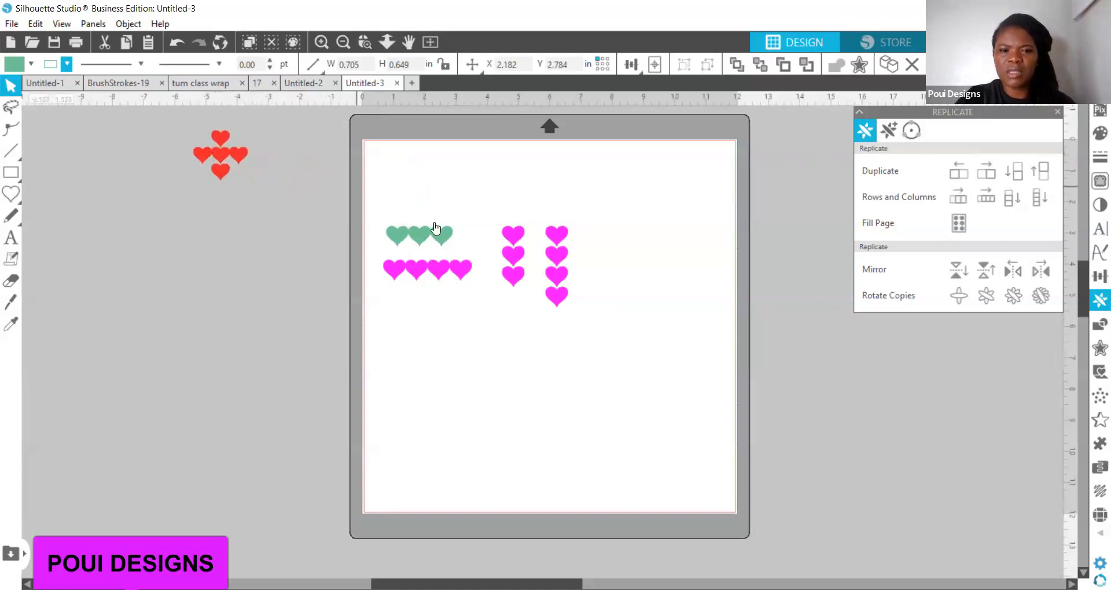
click(439, 235)
drag(366, 206, 251, 211)
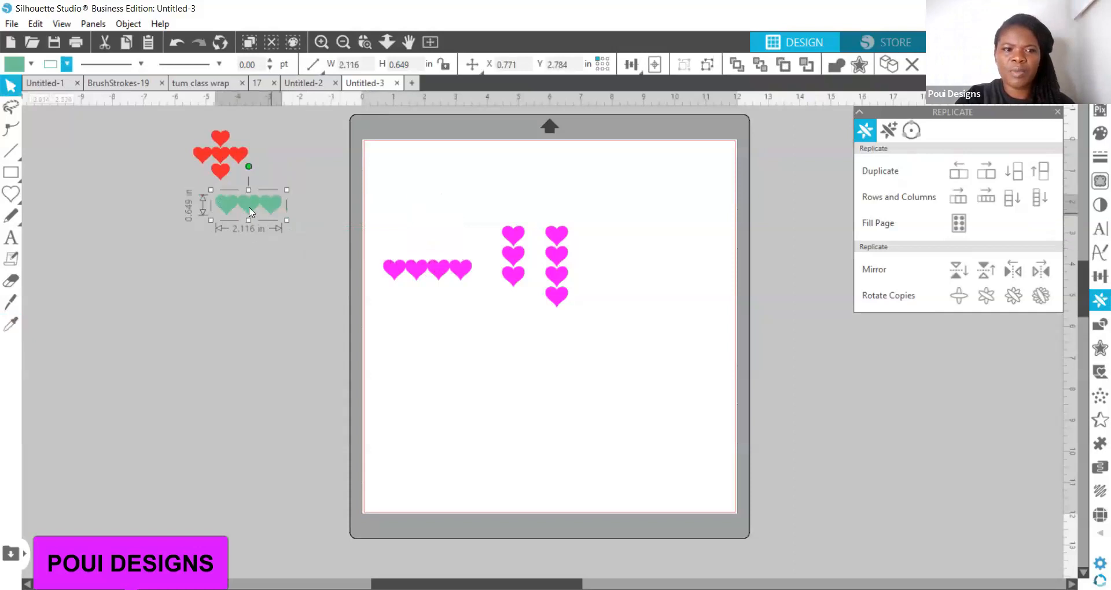
click(417, 275)
drag(265, 259, 215, 241)
drag(449, 195, 327, 255)
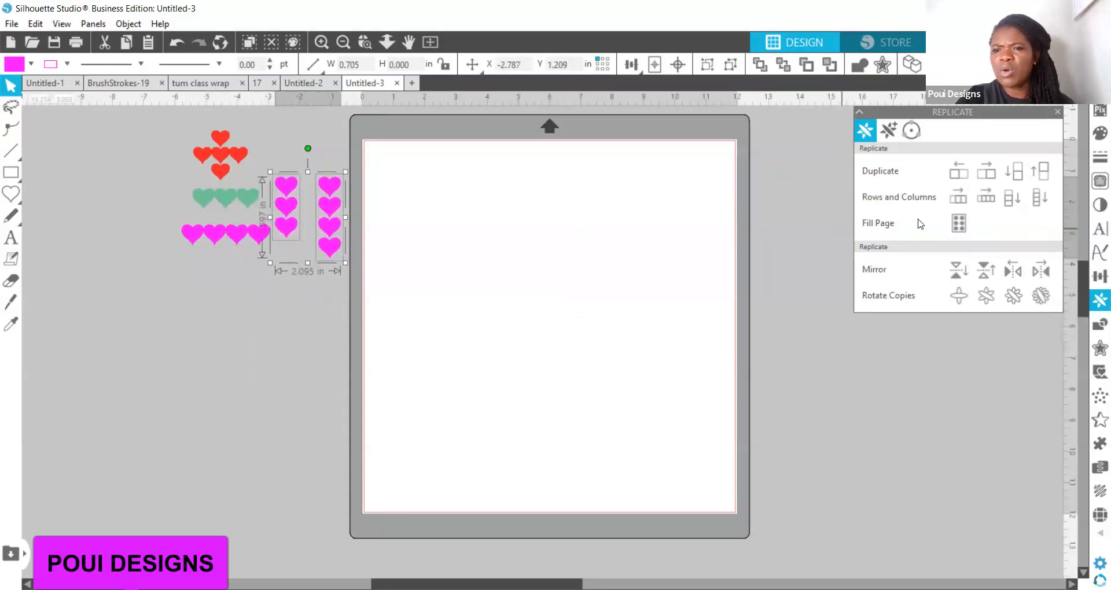
click(181, 320)
click(246, 197)
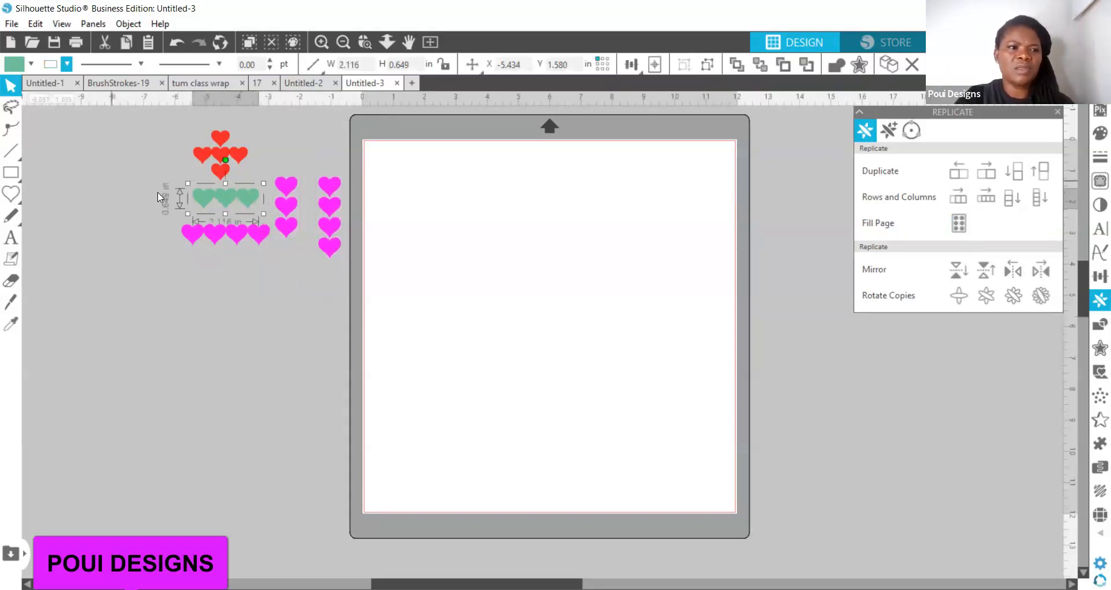
click(56, 164)
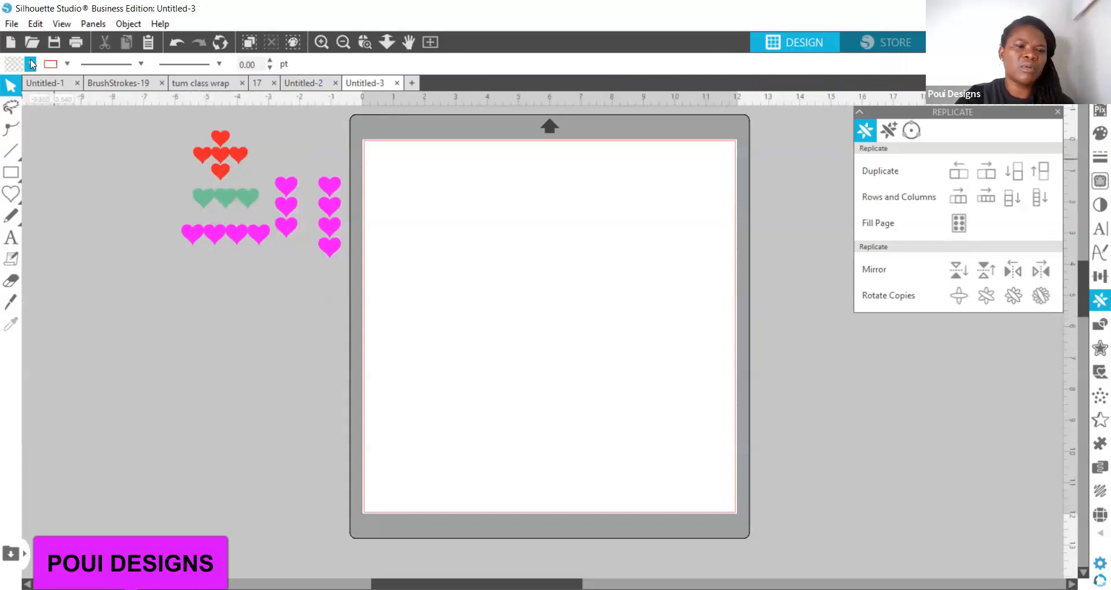
Draw a seven-petal flower shape about 1.63 by 1.65 in near the page's left edge
click(30, 64)
click(11, 238)
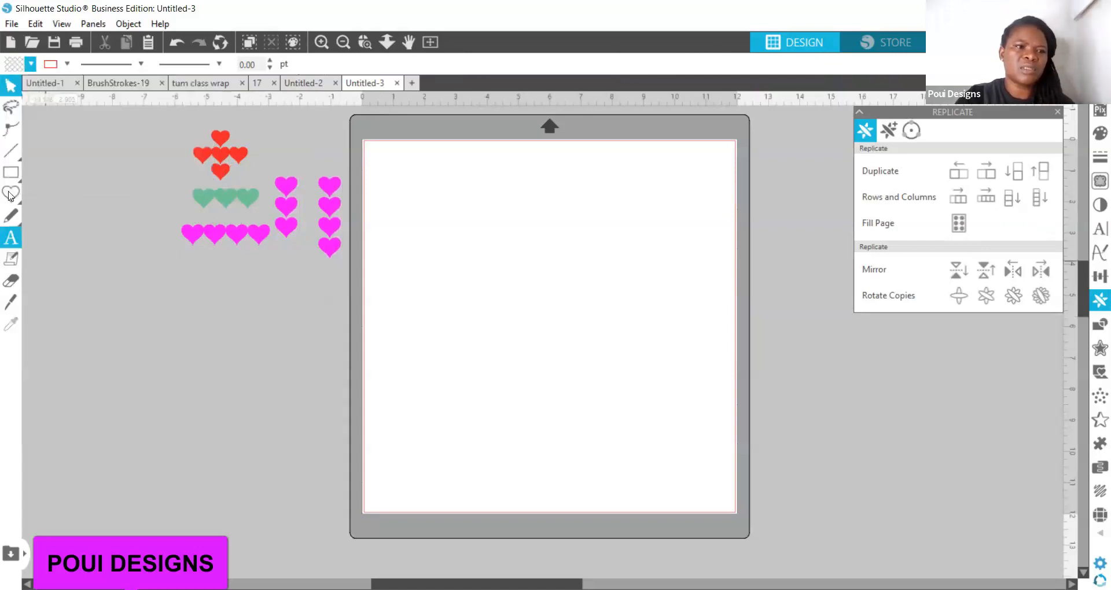
click(11, 194)
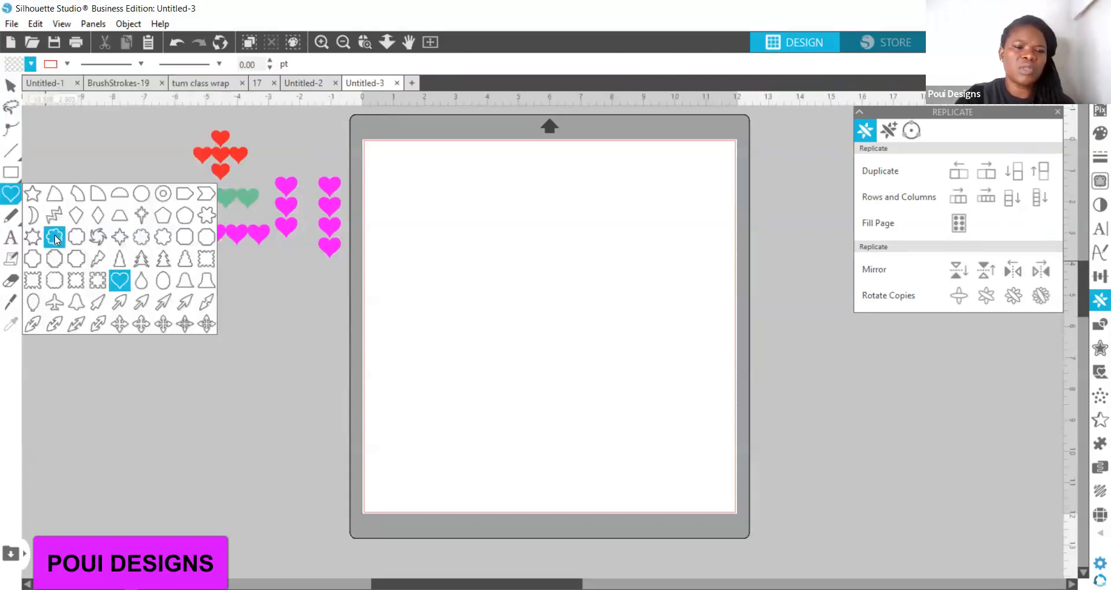
click(55, 239)
drag(392, 268, 410, 285)
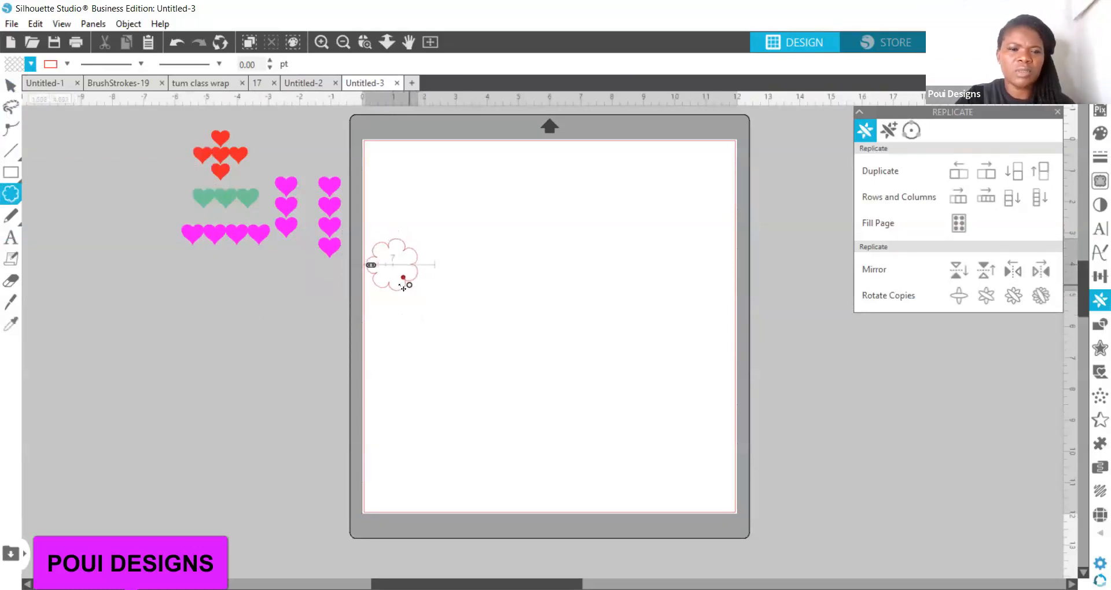
Set the flower's fill and outline colors to orange
click(35, 66)
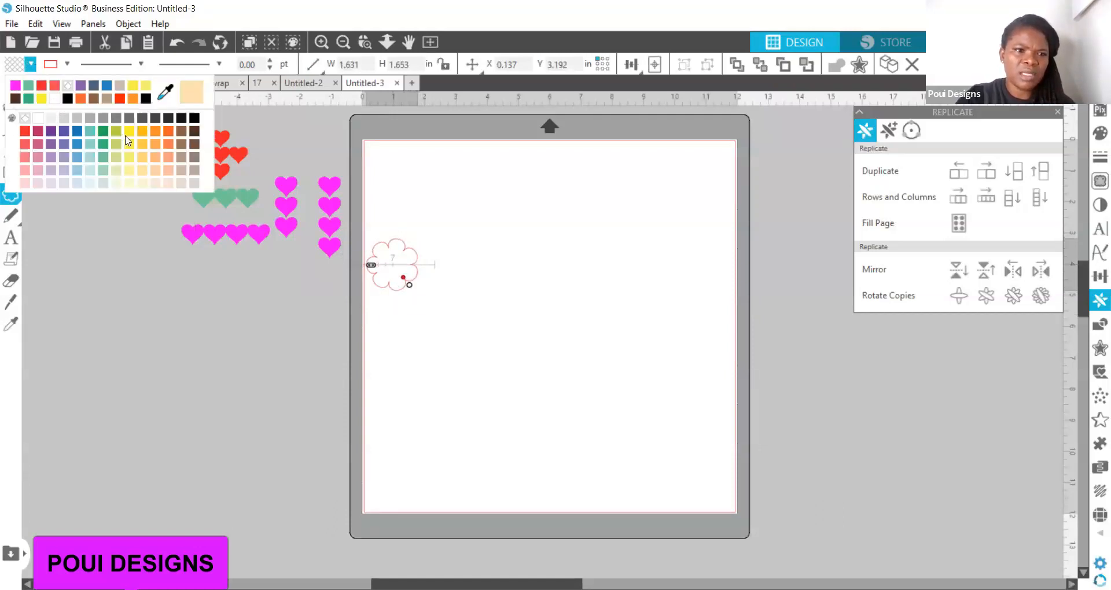
click(170, 132)
click(67, 64)
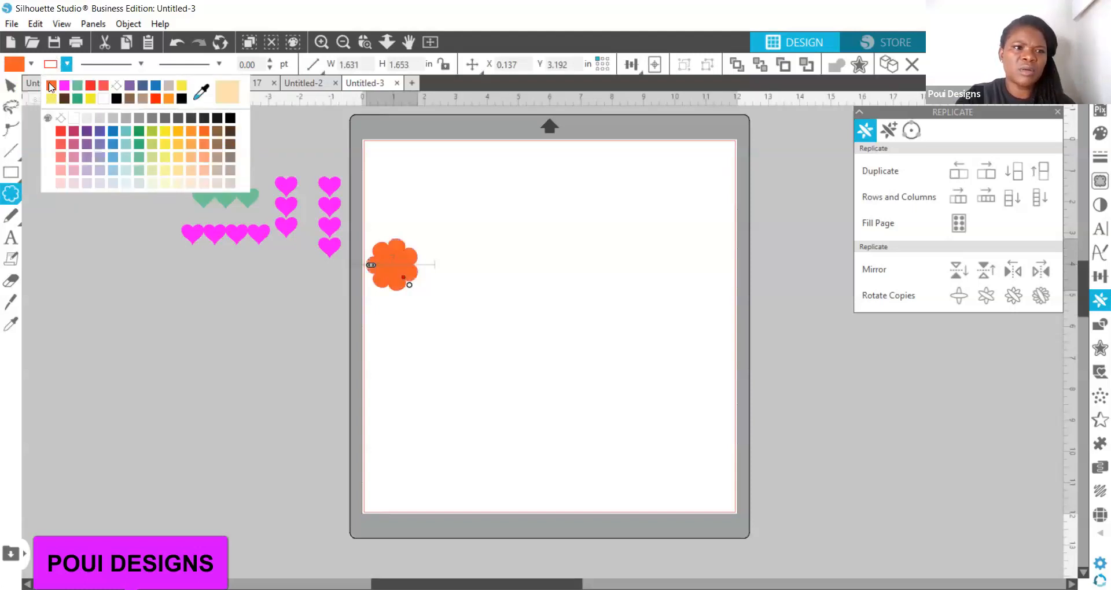
click(401, 266)
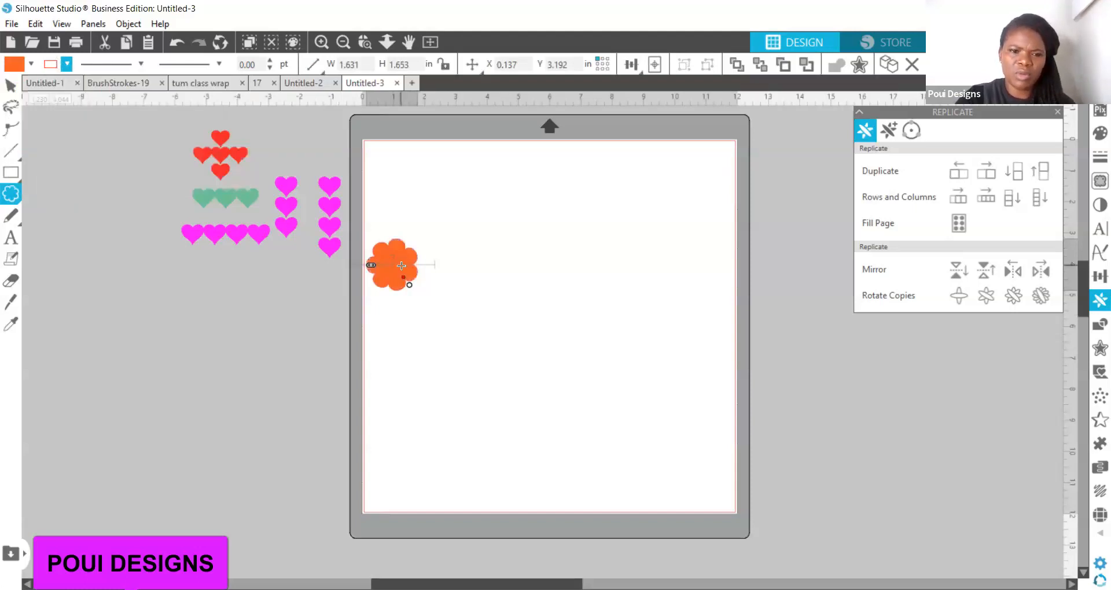
right_click(403, 269)
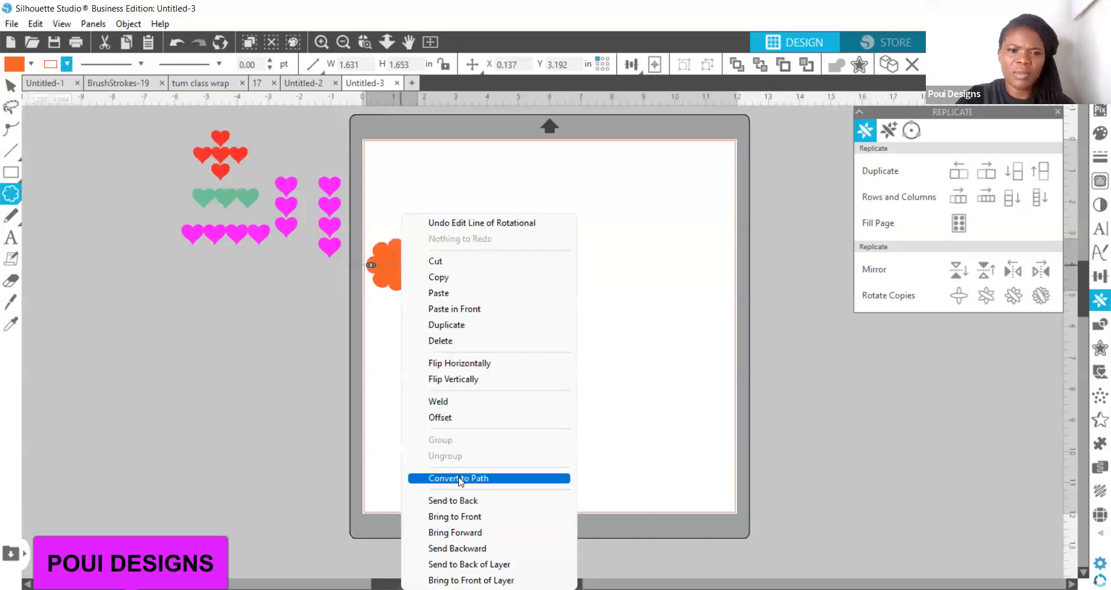
click(461, 479)
drag(393, 272, 95, 151)
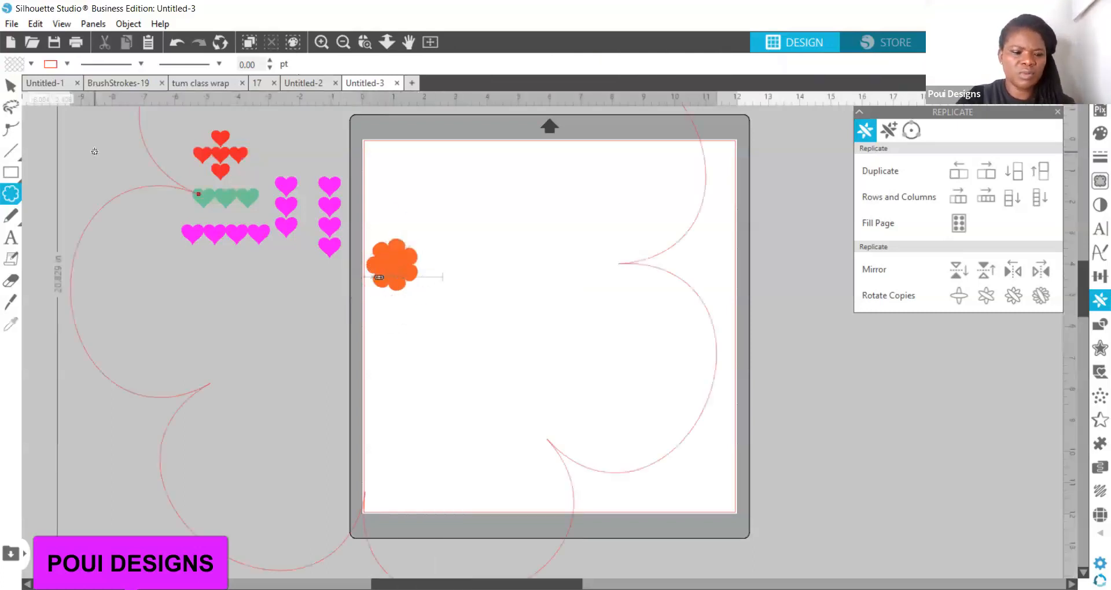
key(ctrl+z)
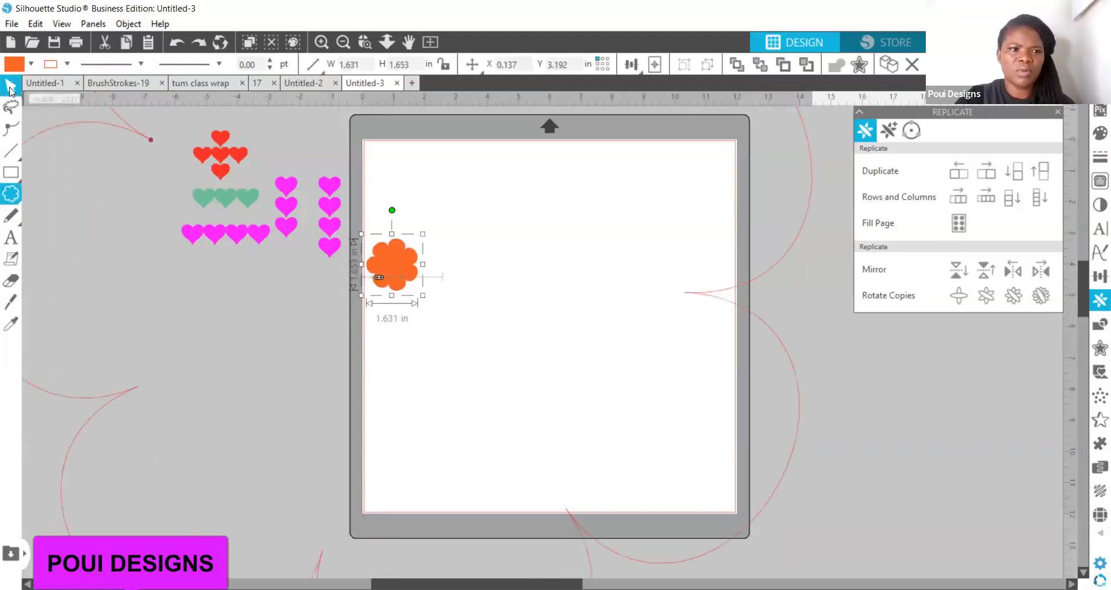
click(12, 91)
key(ctrl+z)
key(ctrl+z)
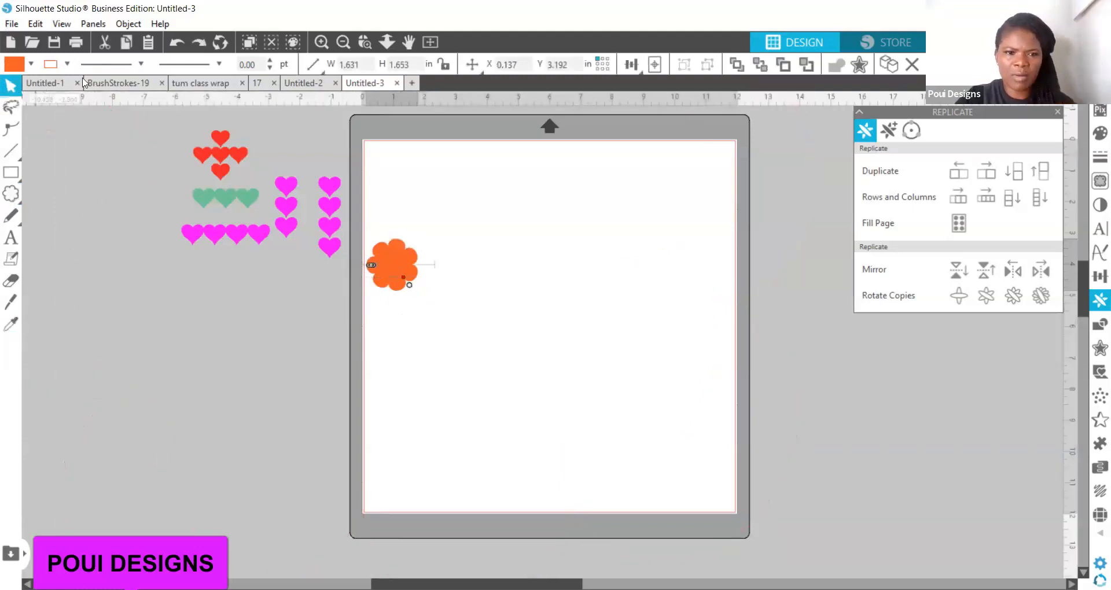
Convert the orange flower to a path and move it into the page's upper-left corner
right_click(383, 272)
click(458, 478)
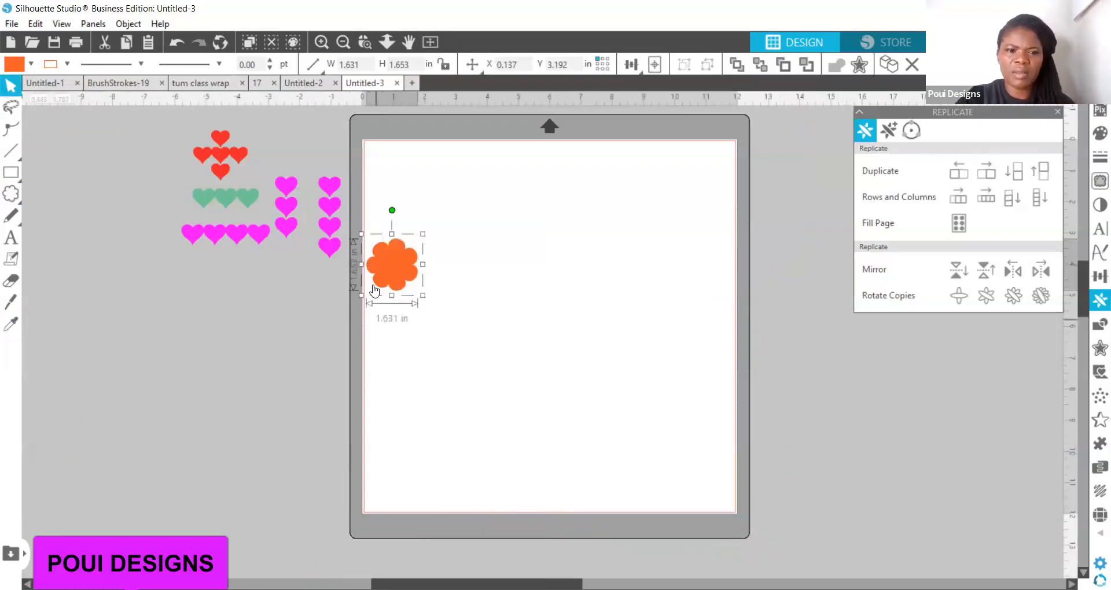
drag(389, 272, 391, 177)
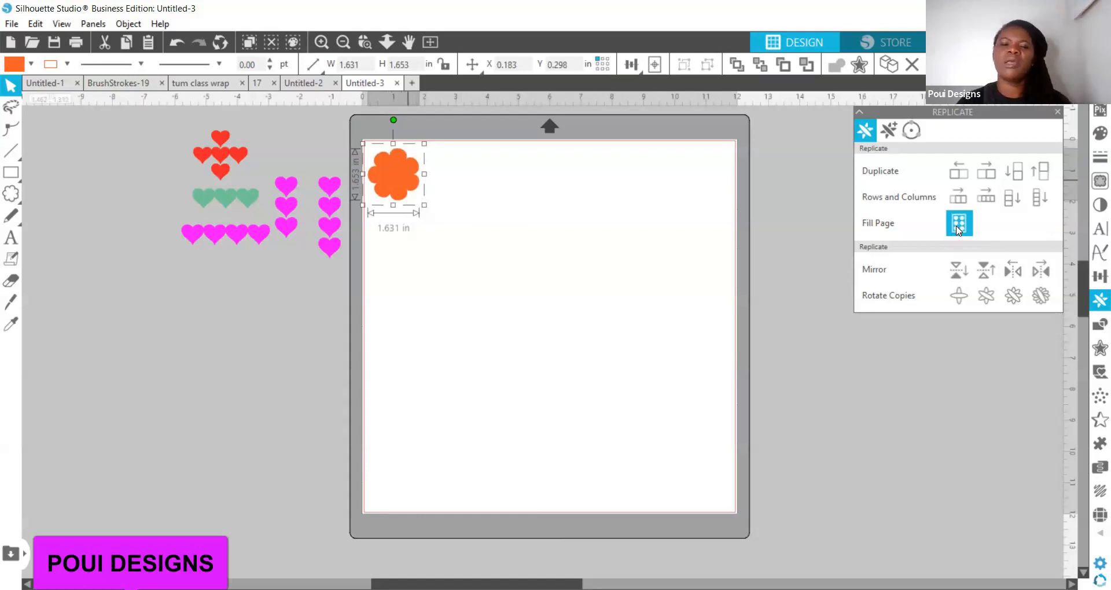
Try Fill Page with the flower at its original size, and undo the replication
click(958, 228)
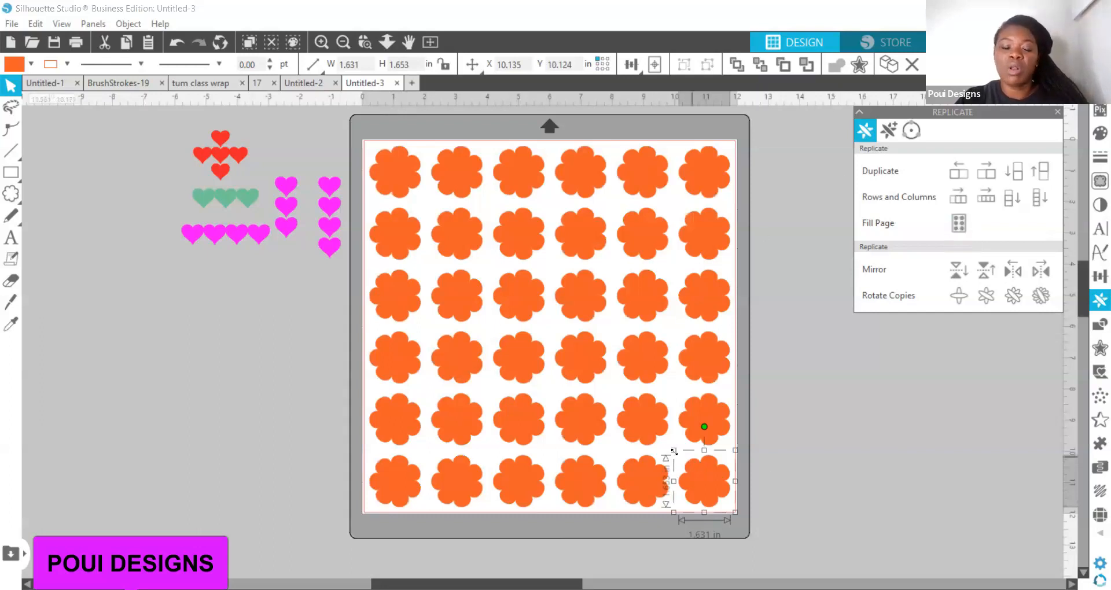
key(ctrl+z)
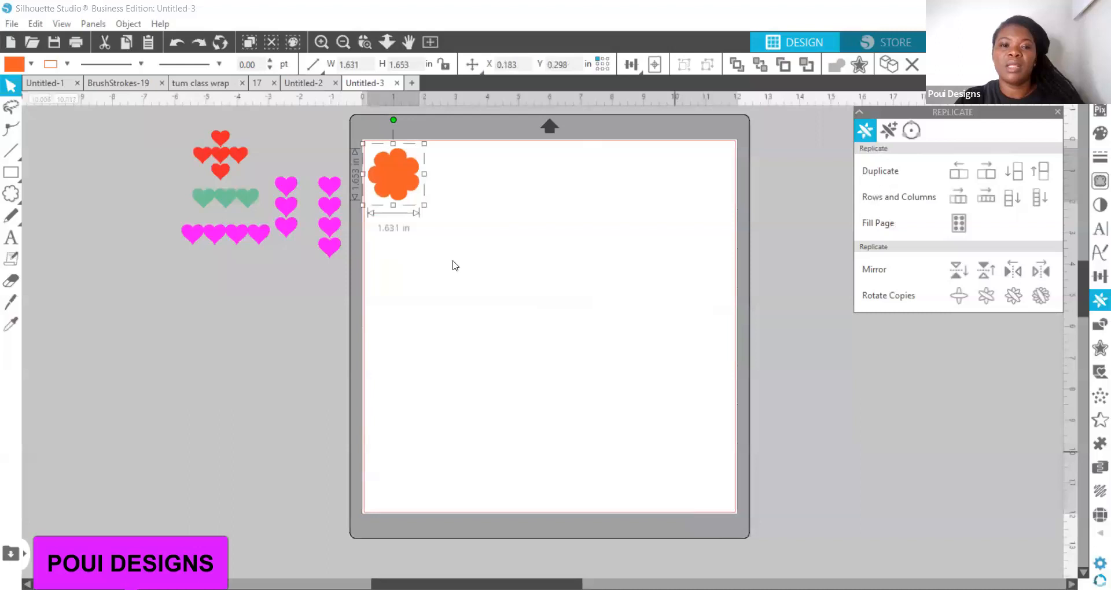
Shrink the flower to about 0.73 by 0.74 in and fill the page with copies of it
drag(423, 206, 396, 183)
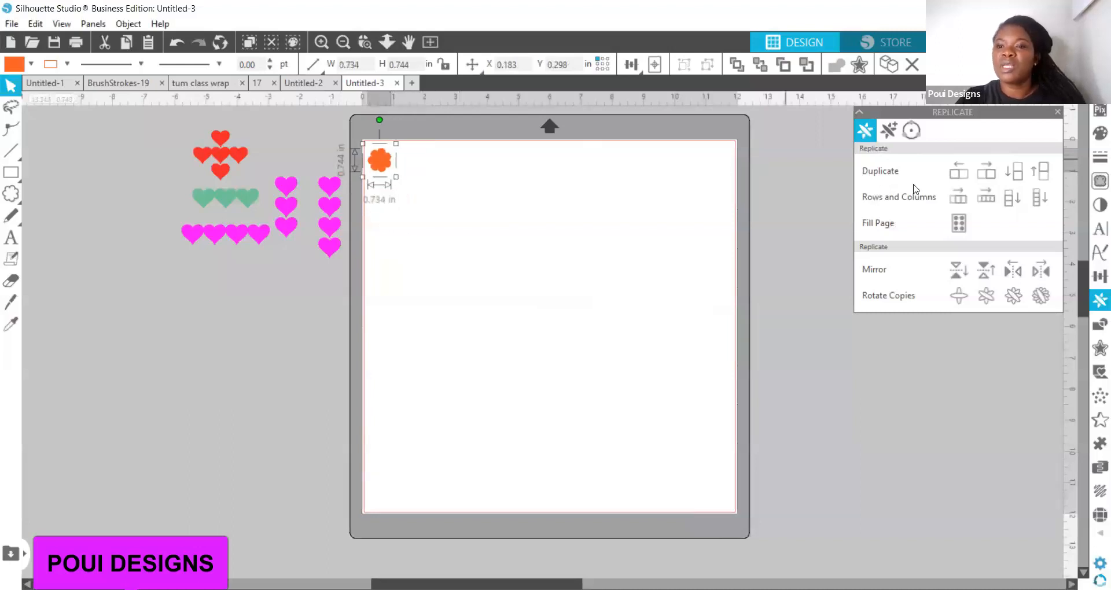
click(958, 227)
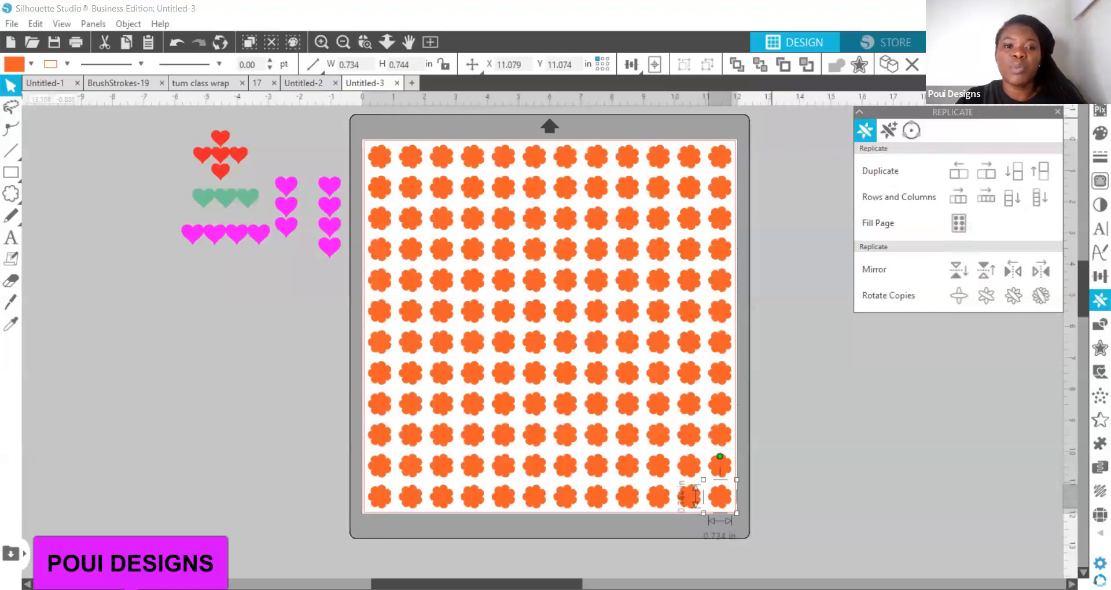
Group all the flowers on the page and recolor their fill and outline brown
key(ctrl+a)
scroll(550, 289, down, 2)
key(i)
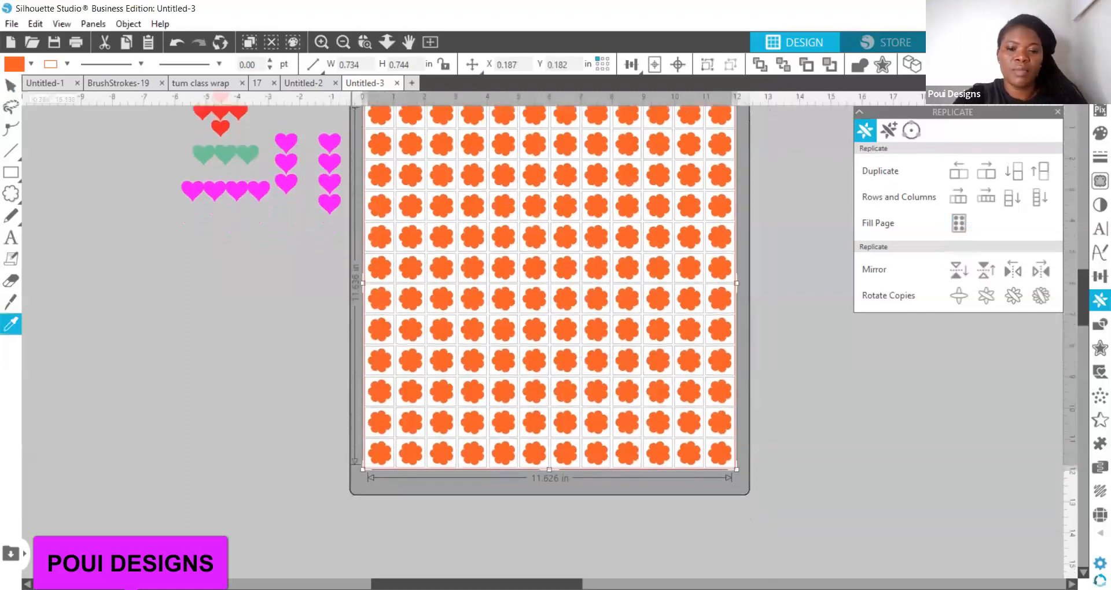
key(ctrl+g)
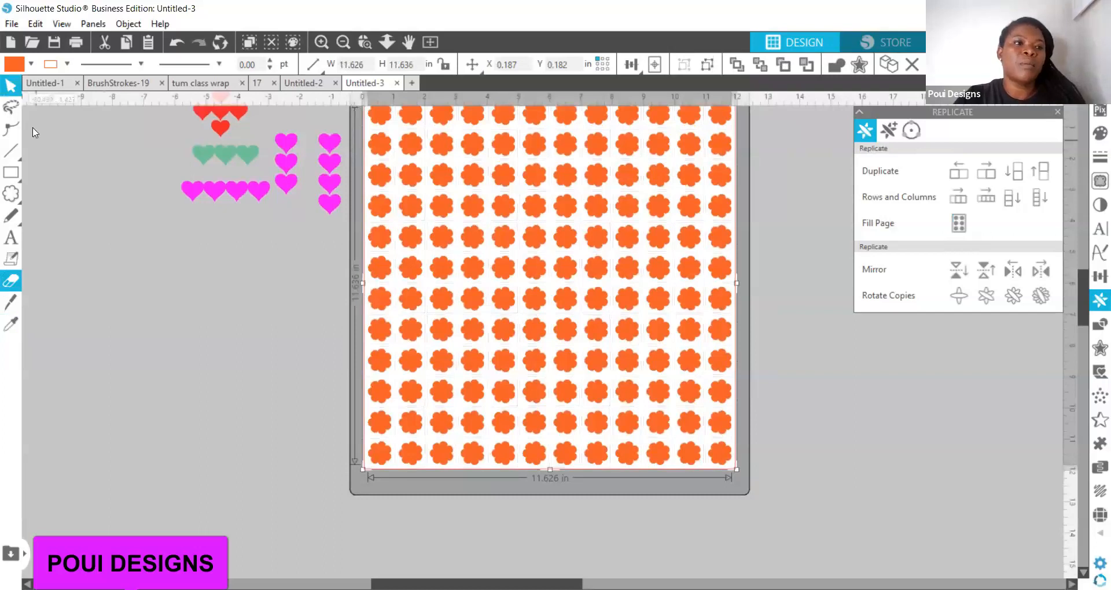
click(31, 65)
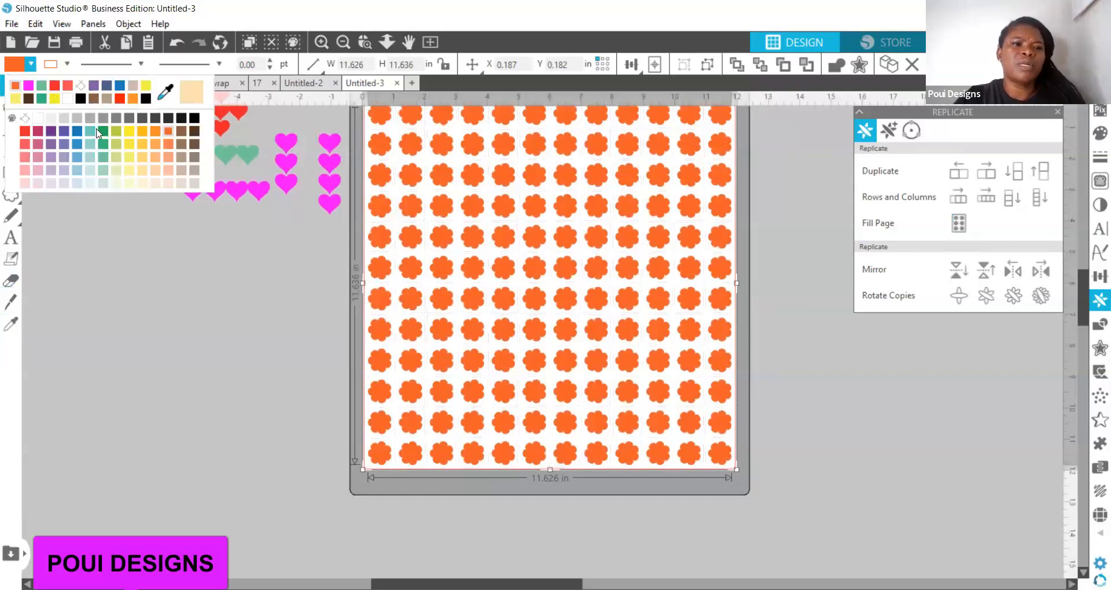
click(93, 99)
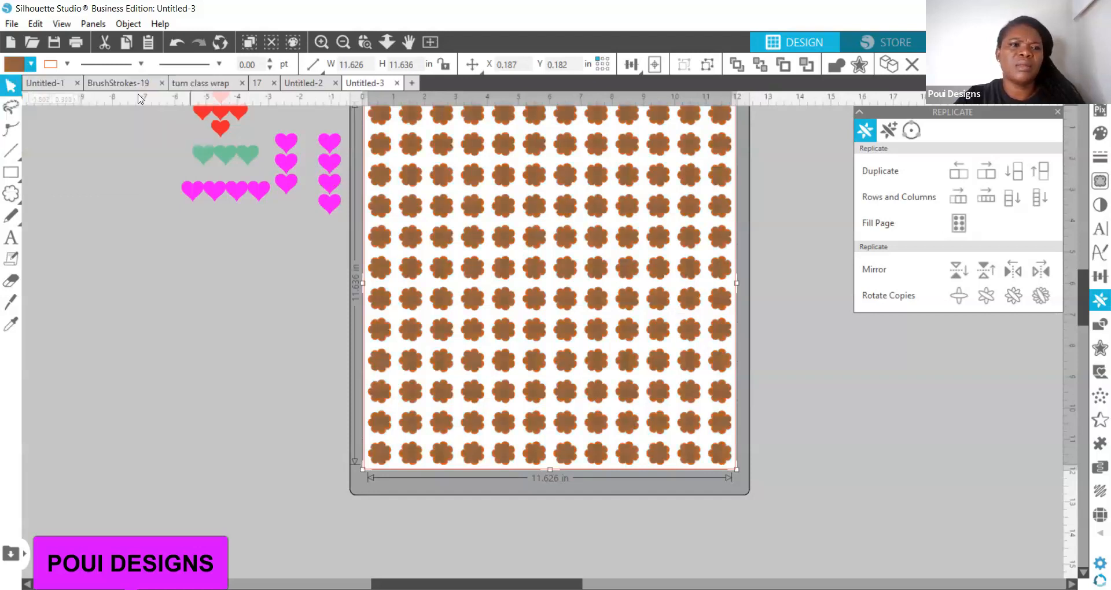
click(65, 65)
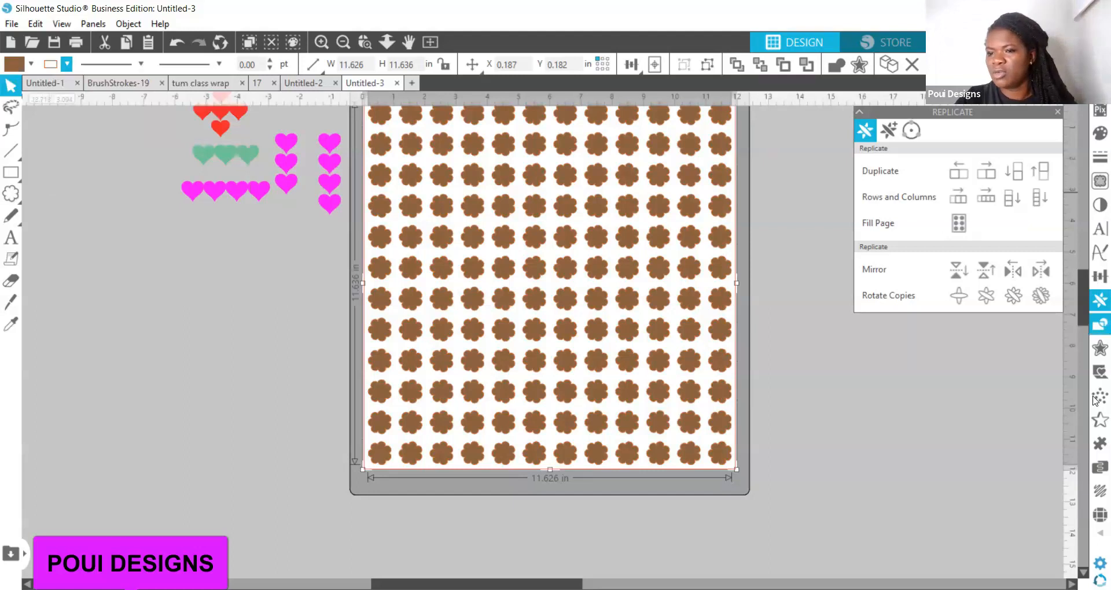
Draw a rectangle about 13.01 by 12.87 in around the whole page of brown flowers
mouse_move(1084, 301)
mouse_down()
mouse_move(1082, 284)
mouse_move(1082, 296)
mouse_up()
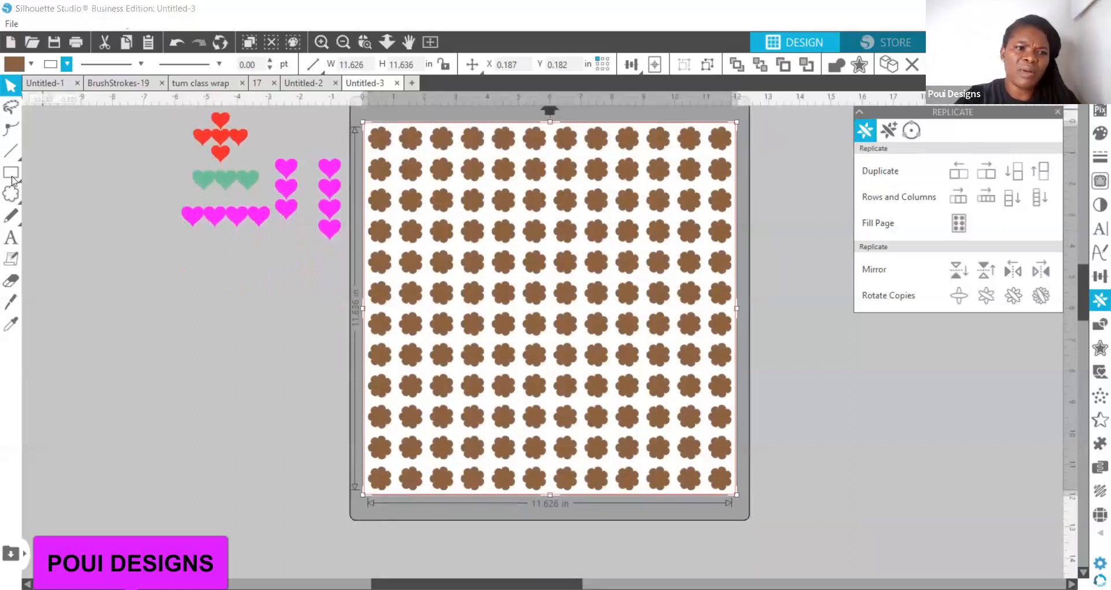
click(13, 178)
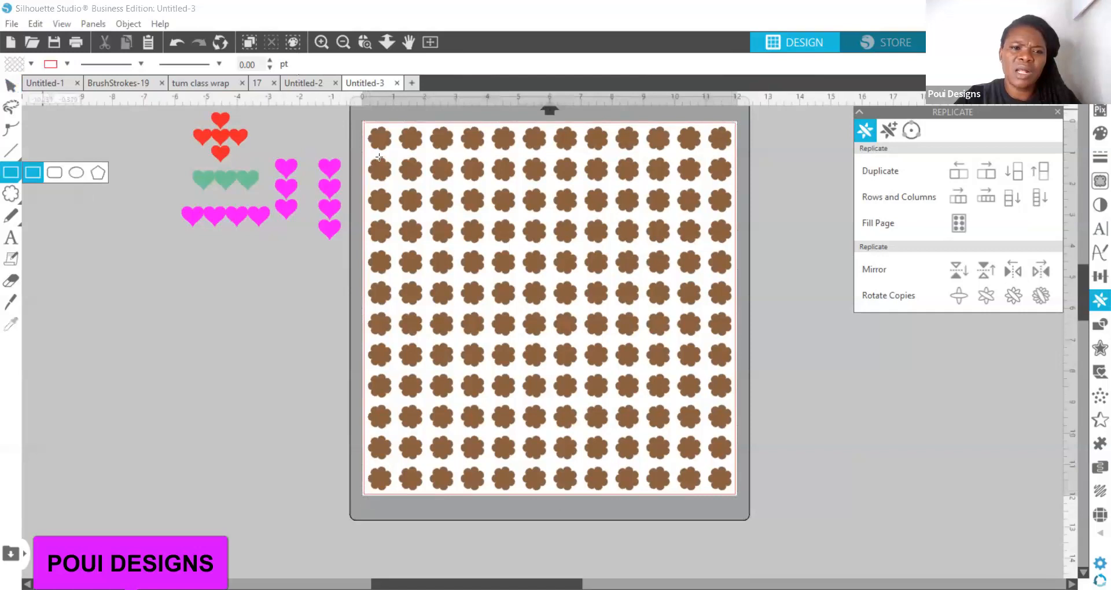
drag(354, 118, 765, 523)
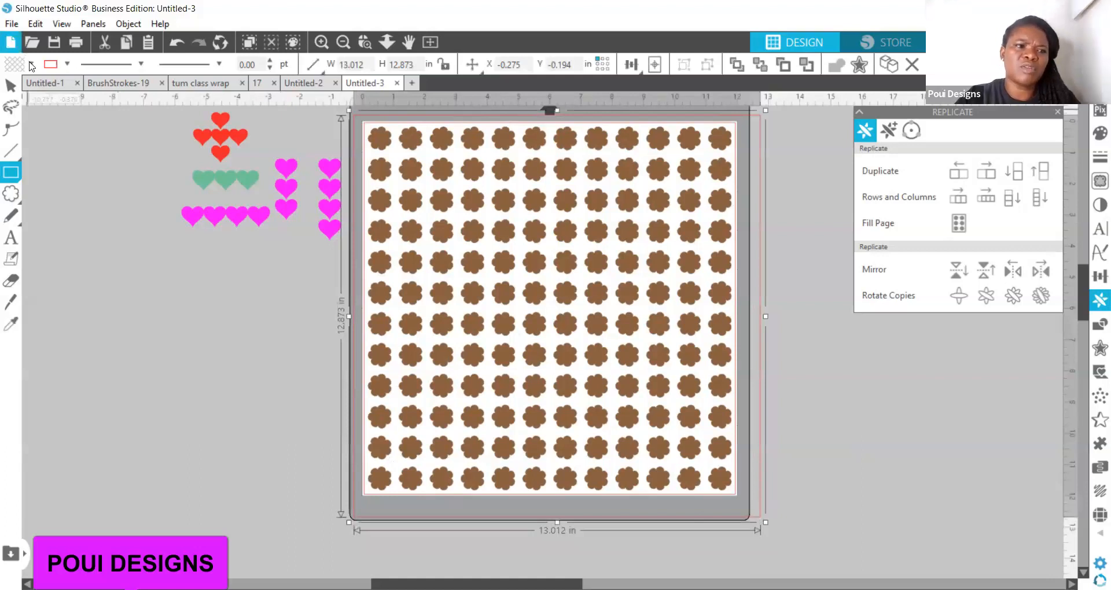
Fill the page-wide rectangle with light blue and send it behind the brown flowers
click(30, 67)
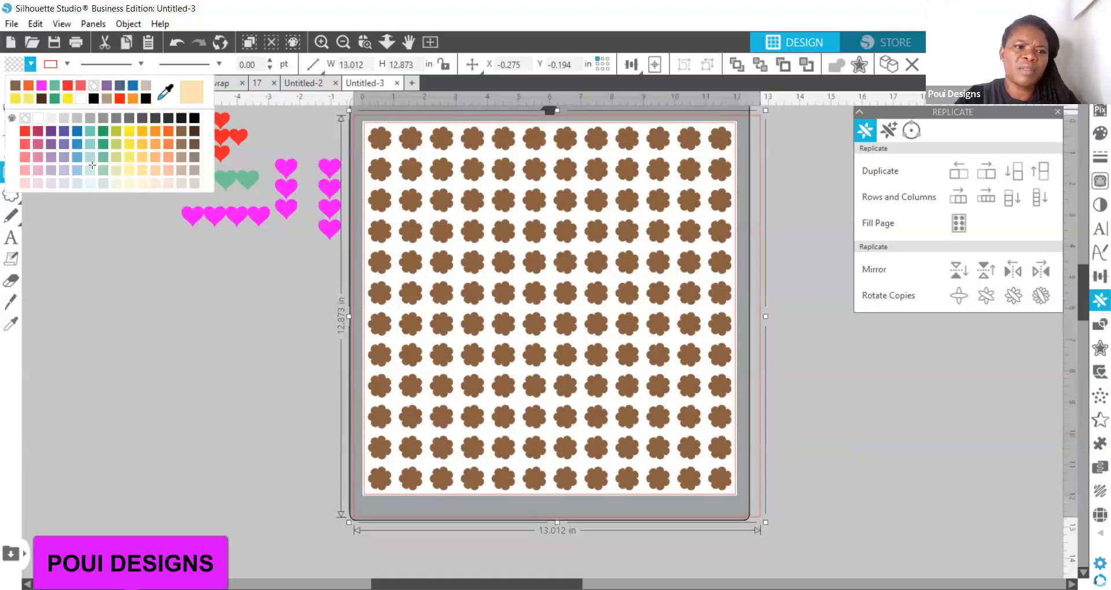
click(88, 131)
click(30, 65)
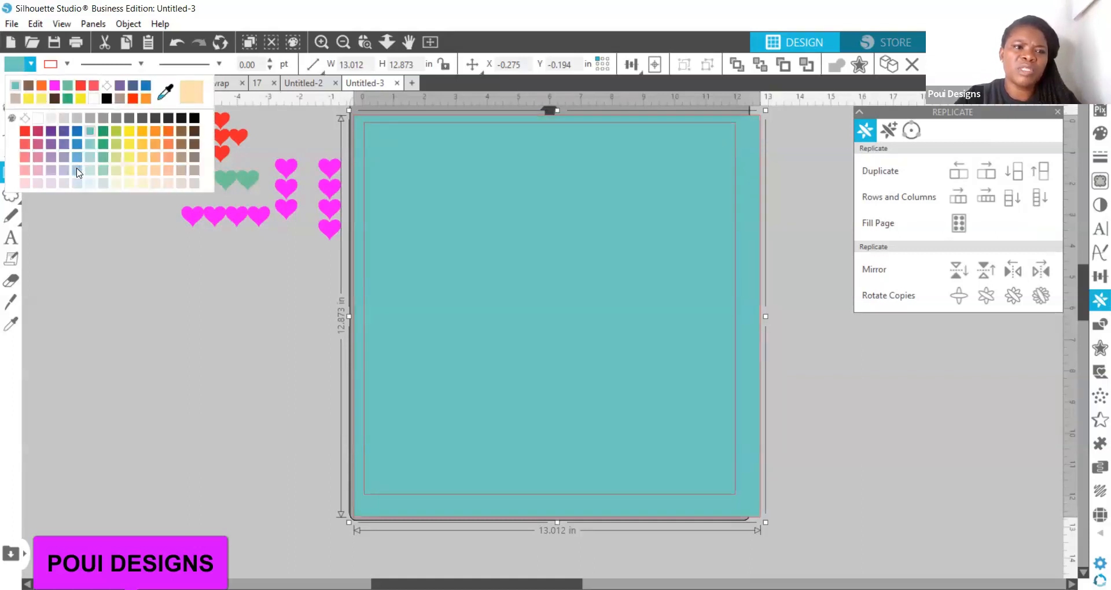
click(77, 170)
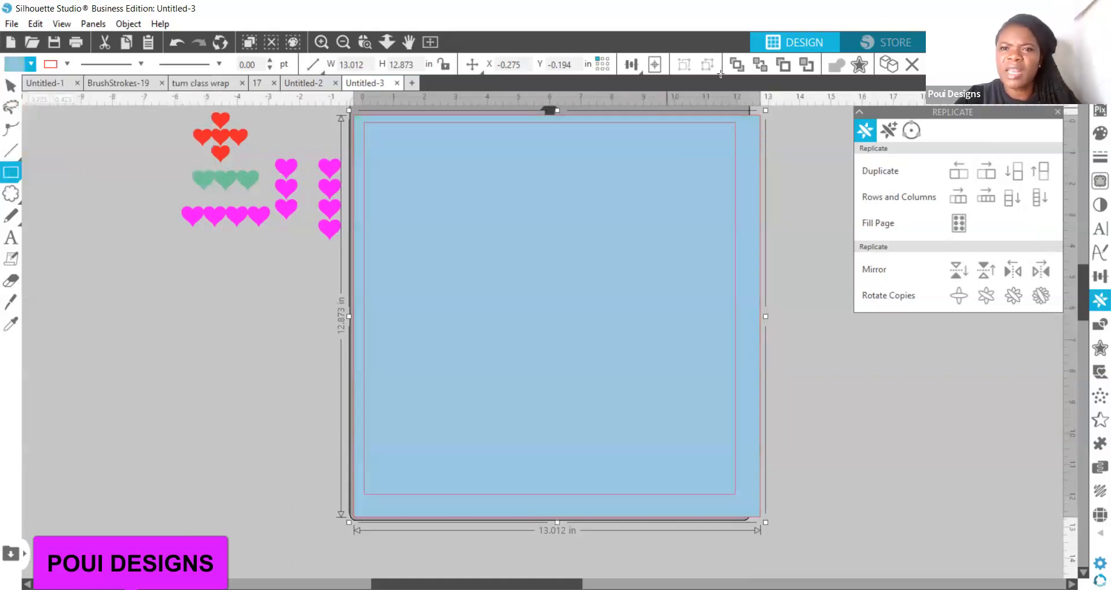
click(763, 67)
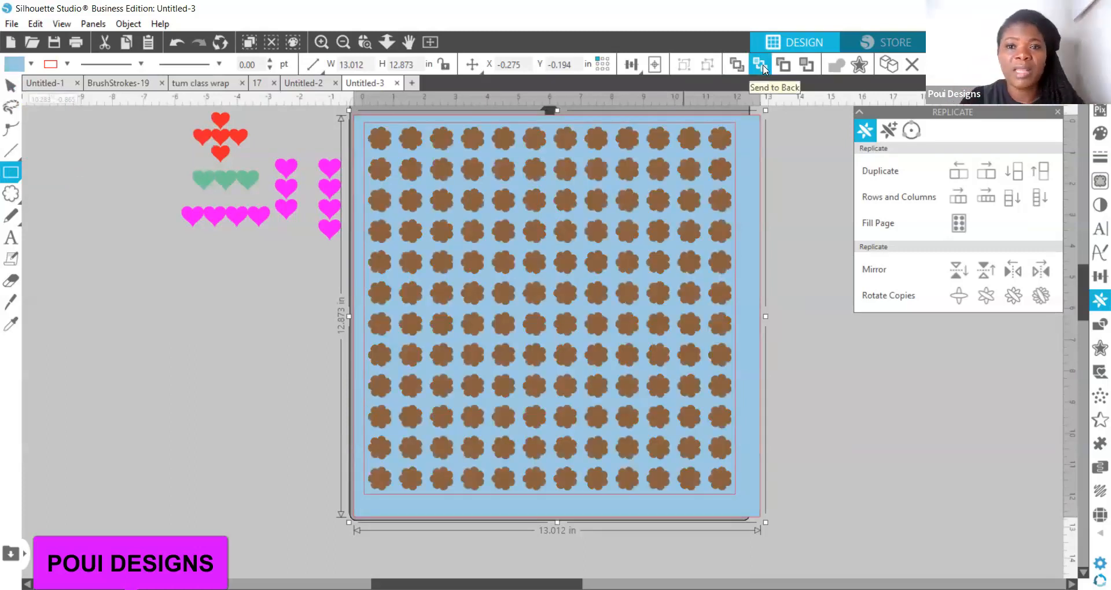
Save the pattern to the hard drive's Downloads folder as a PNG named "pom pom bown digi"
click(8, 25)
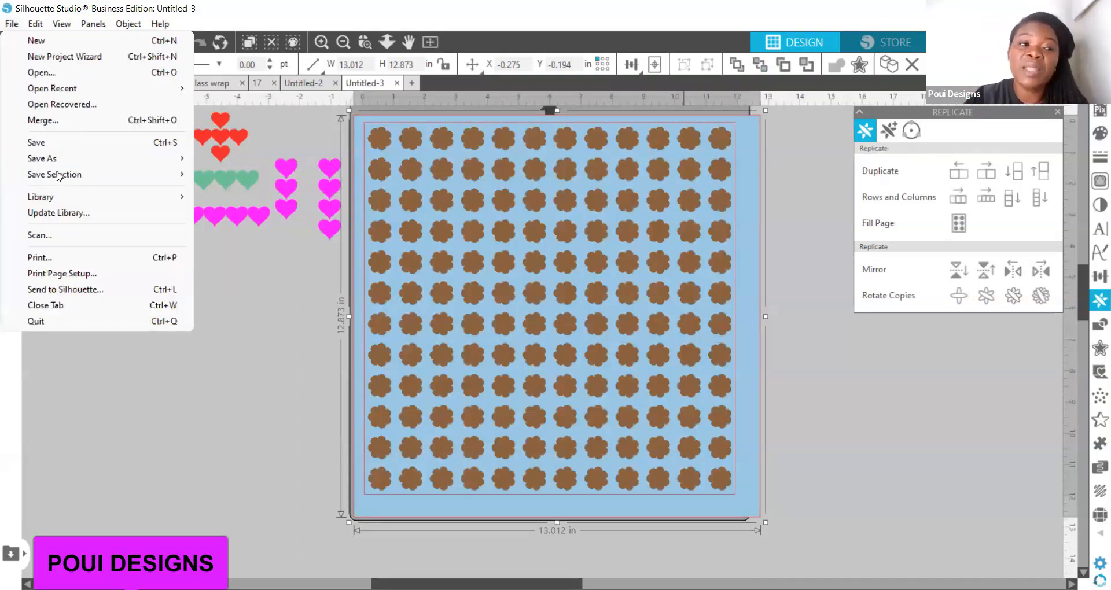
mouse_move(53, 159)
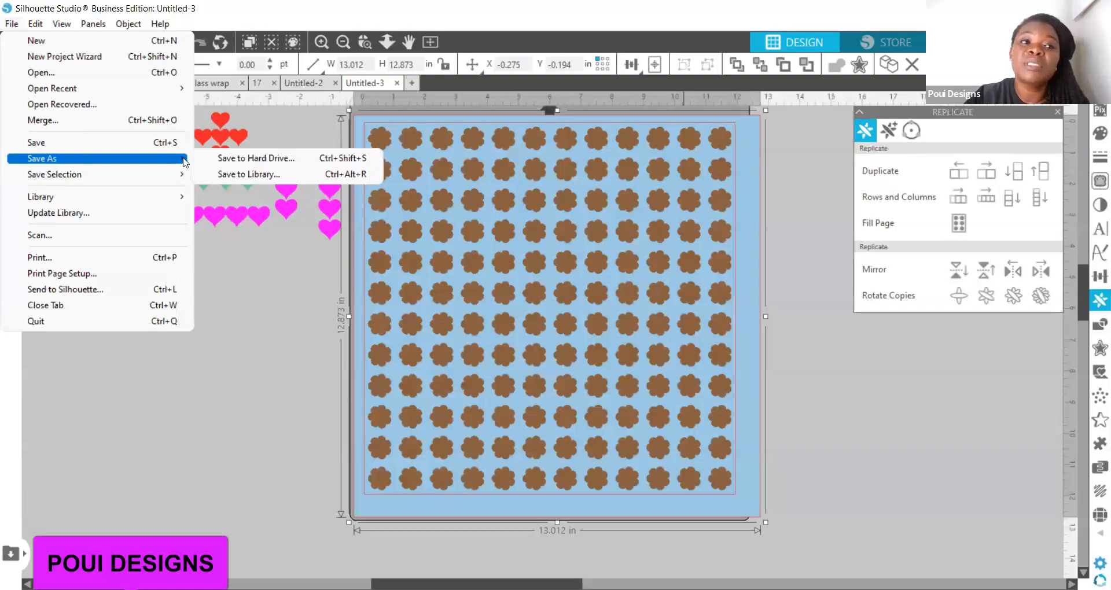
click(229, 158)
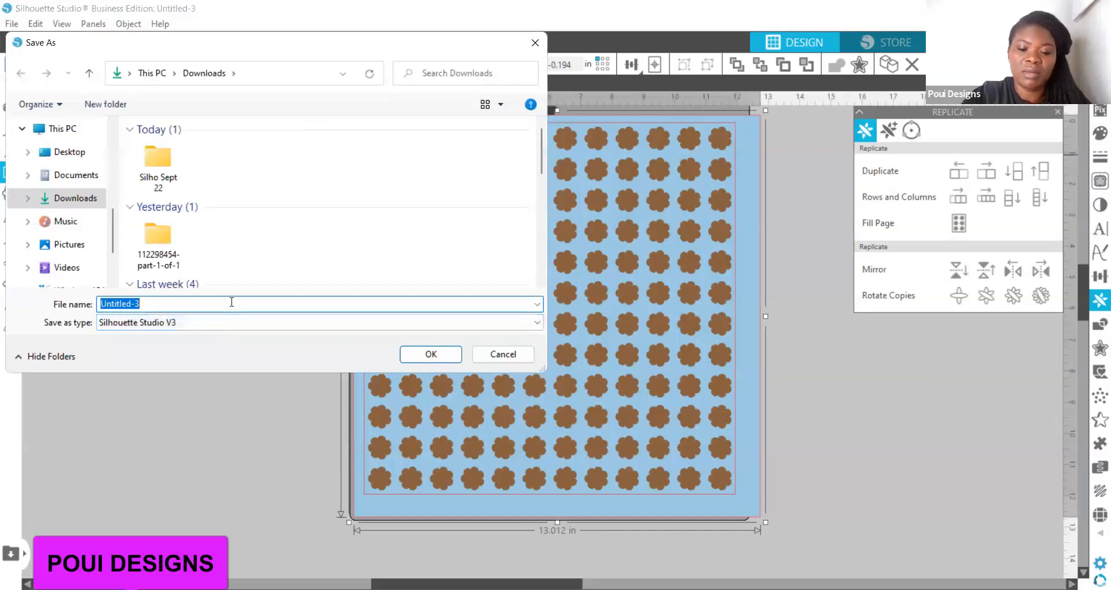
text(pom pom bown digi)
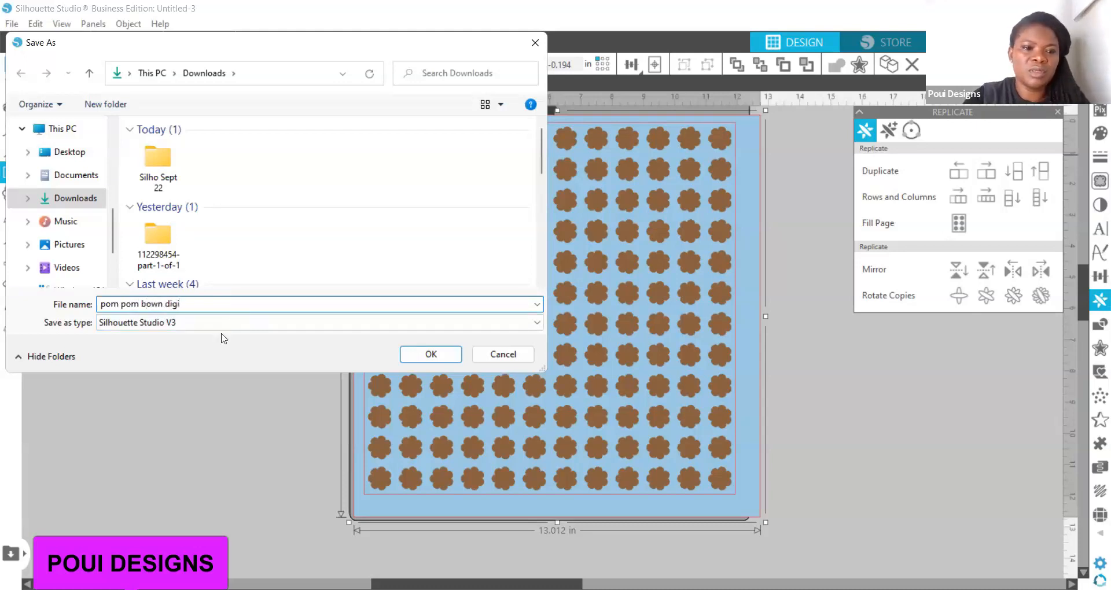
click(247, 324)
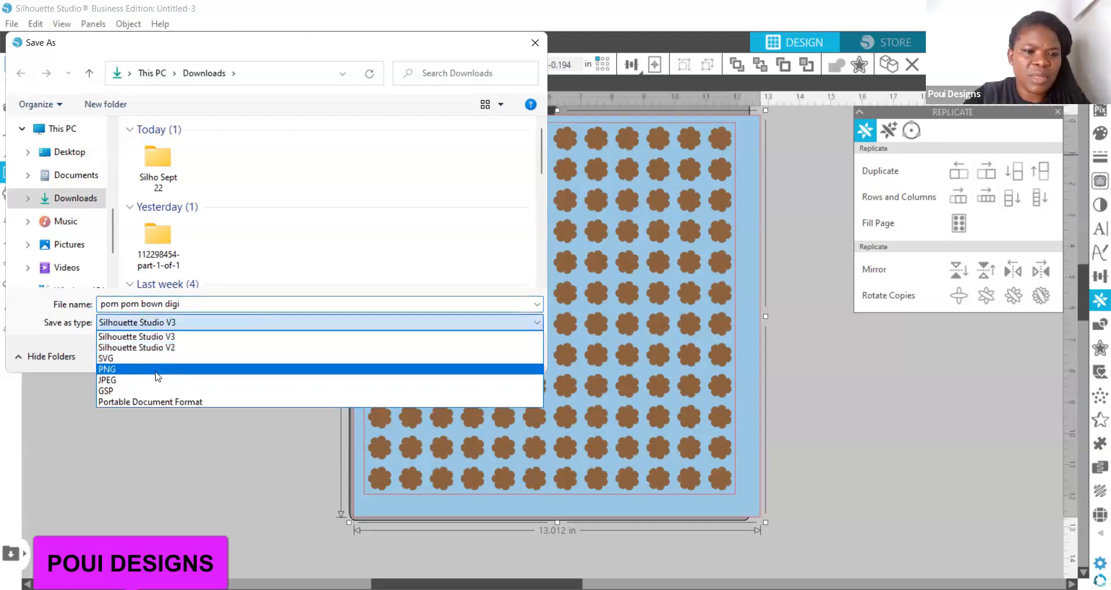
click(156, 372)
click(420, 355)
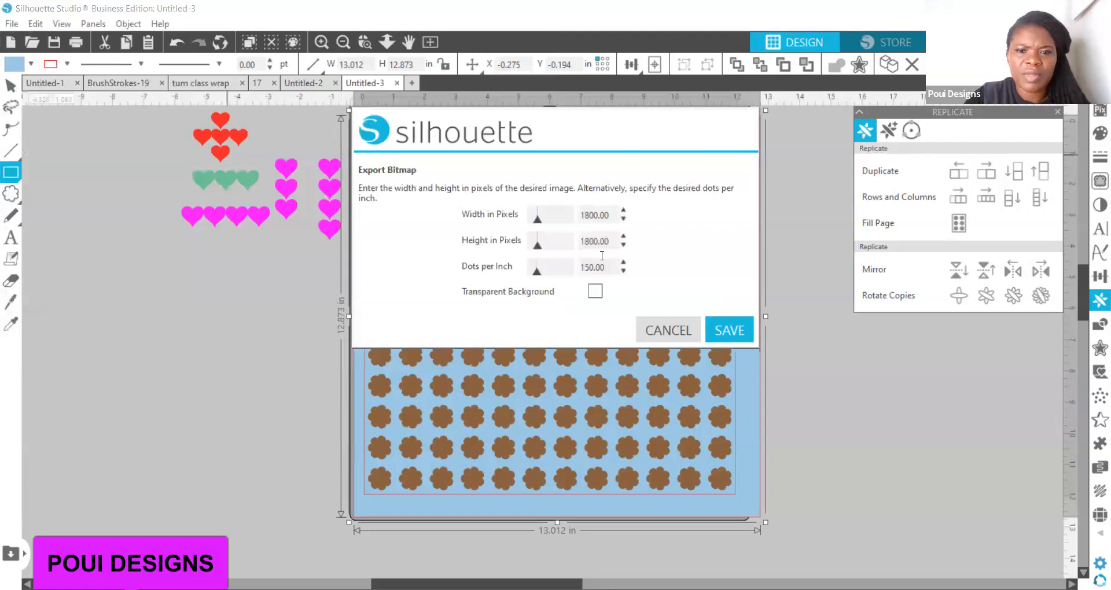
Export the bitmap at 300 dots per inch with a transparent background
key(BackSpace)
key(BackSpace)
key(BackSpace)
key(BackSpace)
key(BackSpace)
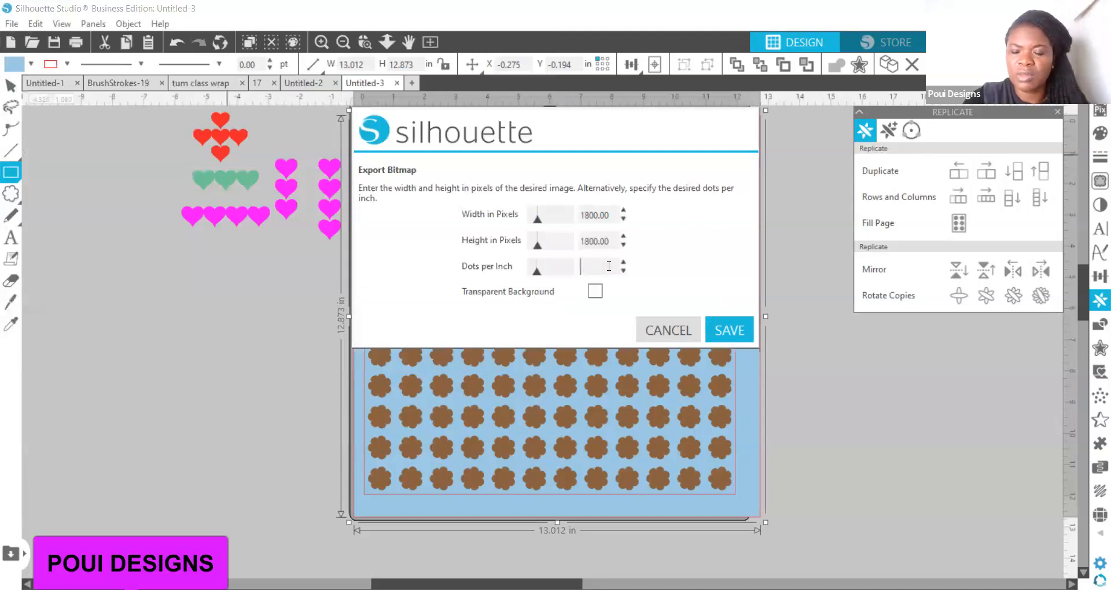
text(300)
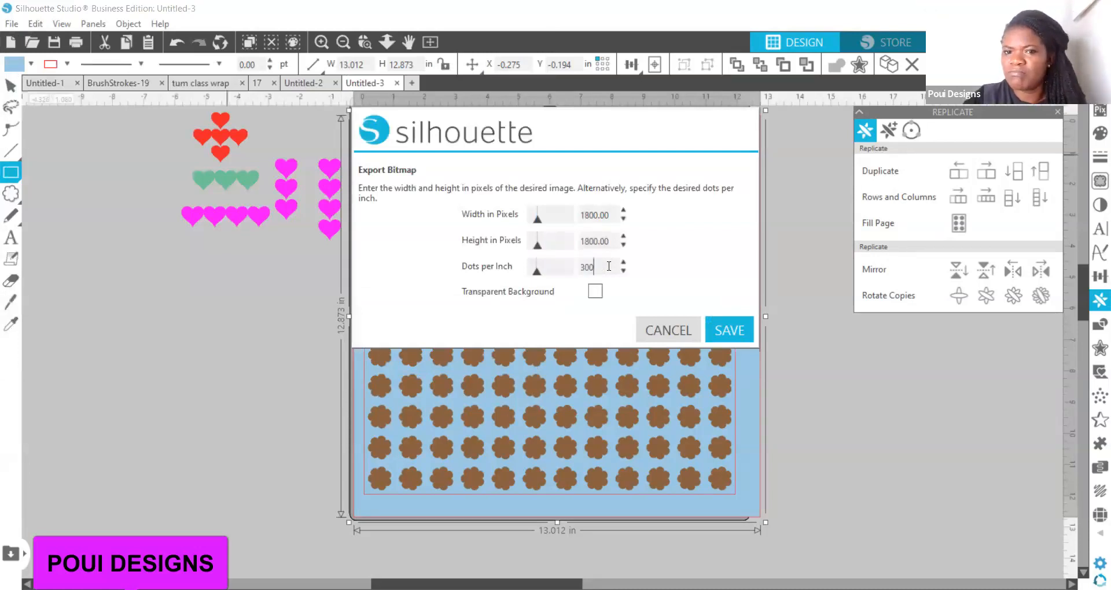
click(595, 292)
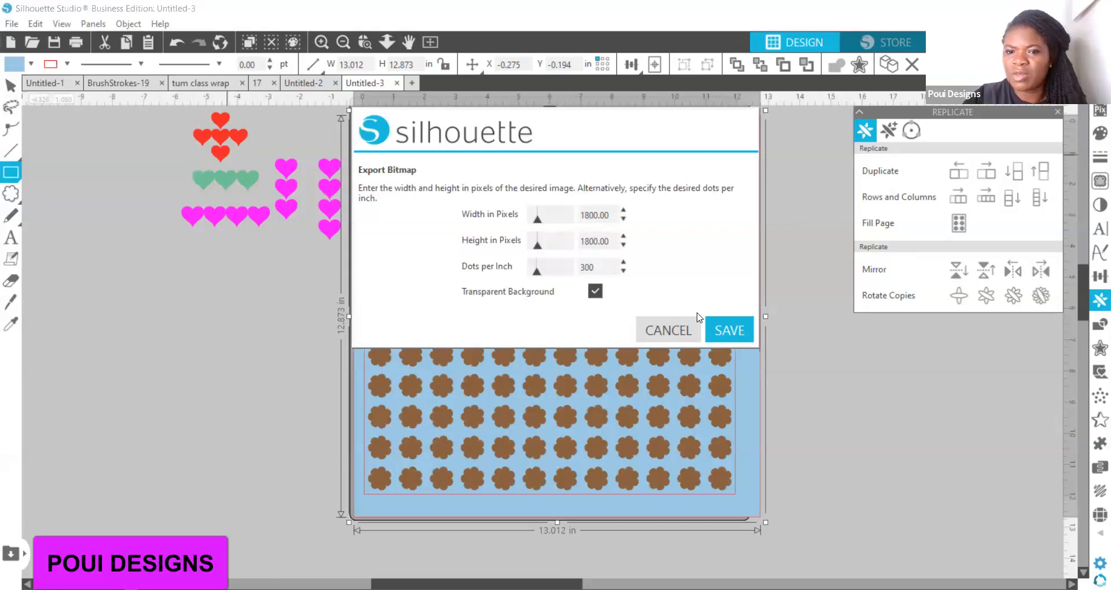
click(723, 333)
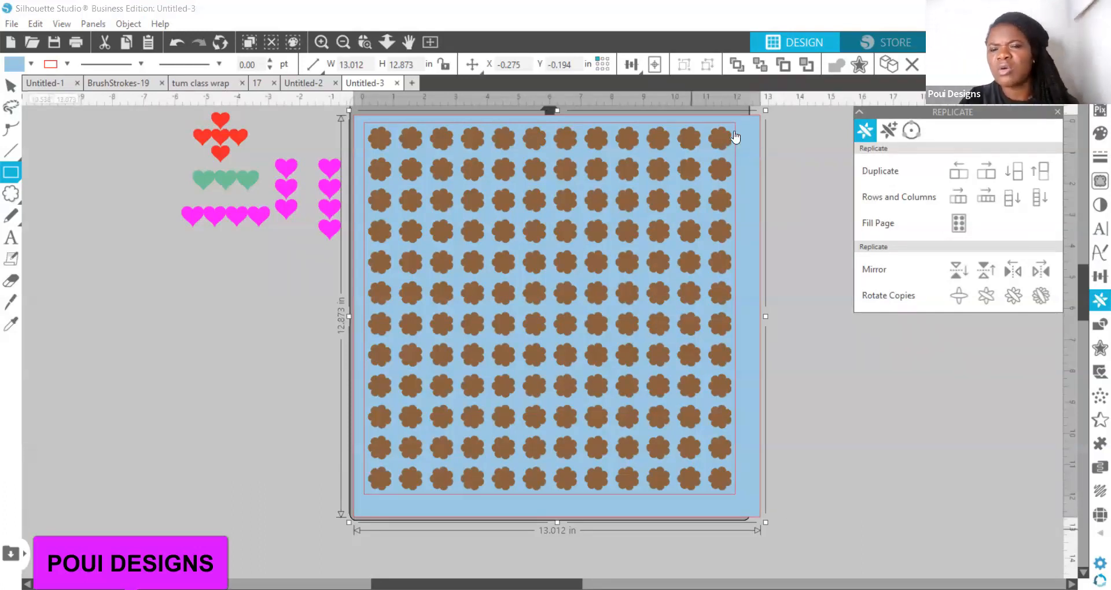
Switch to the Downloads folder in File Explorer to check the exported pattern, and return to Silhouette Studio
key(alt+Tab)
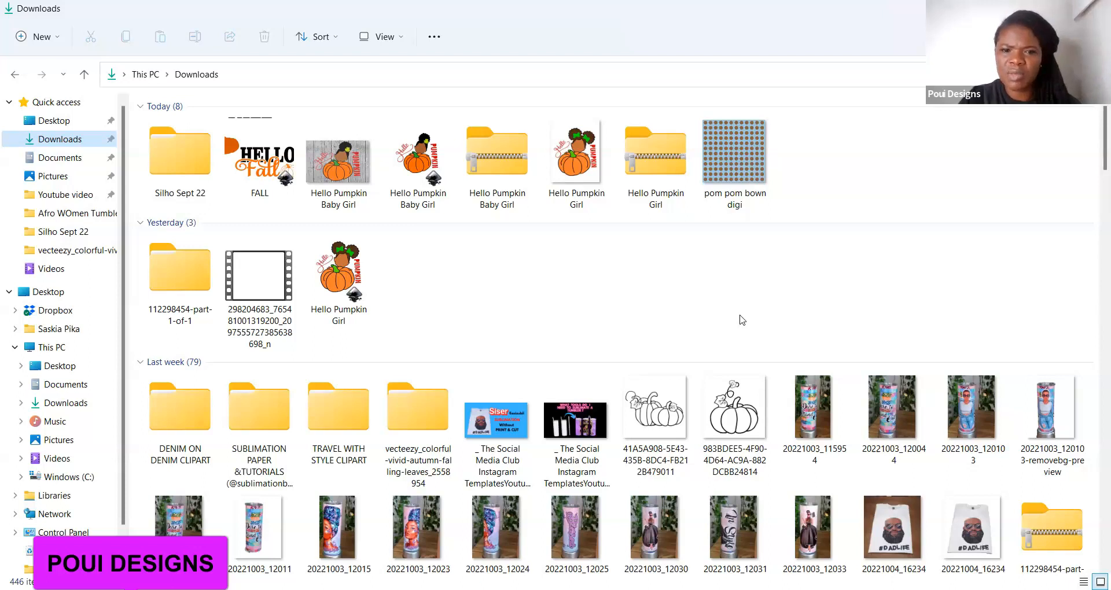
key(alt+Tab)
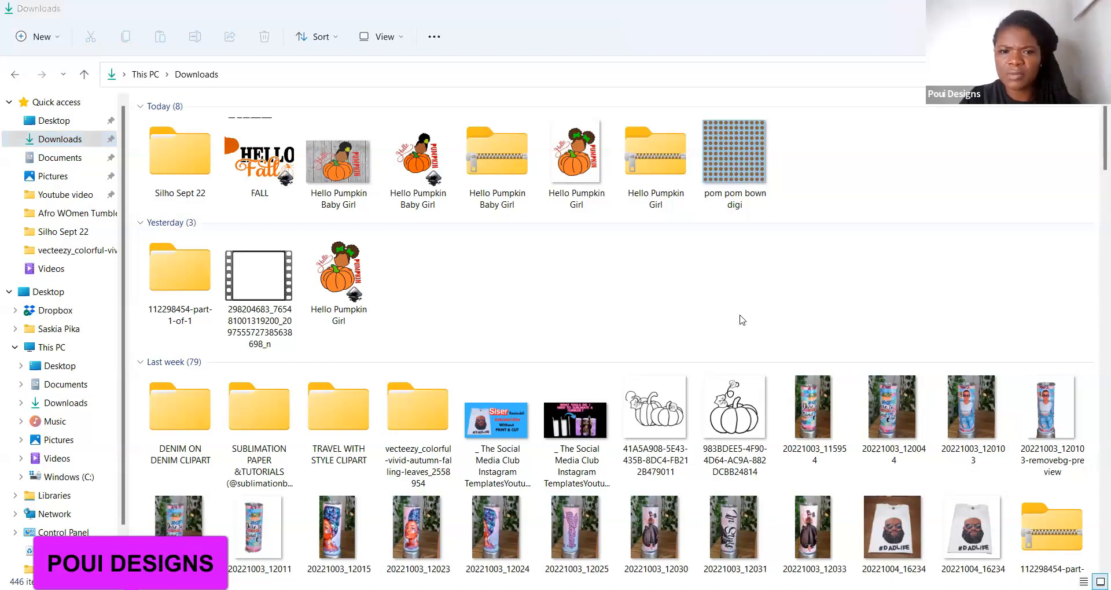
key(alt+Tab)
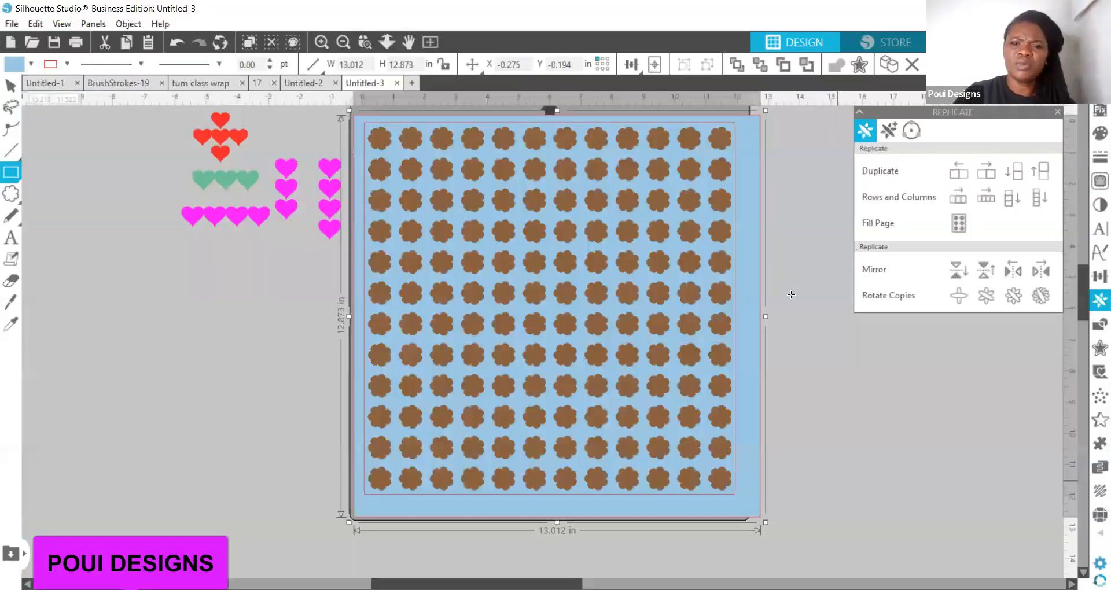
key(i)
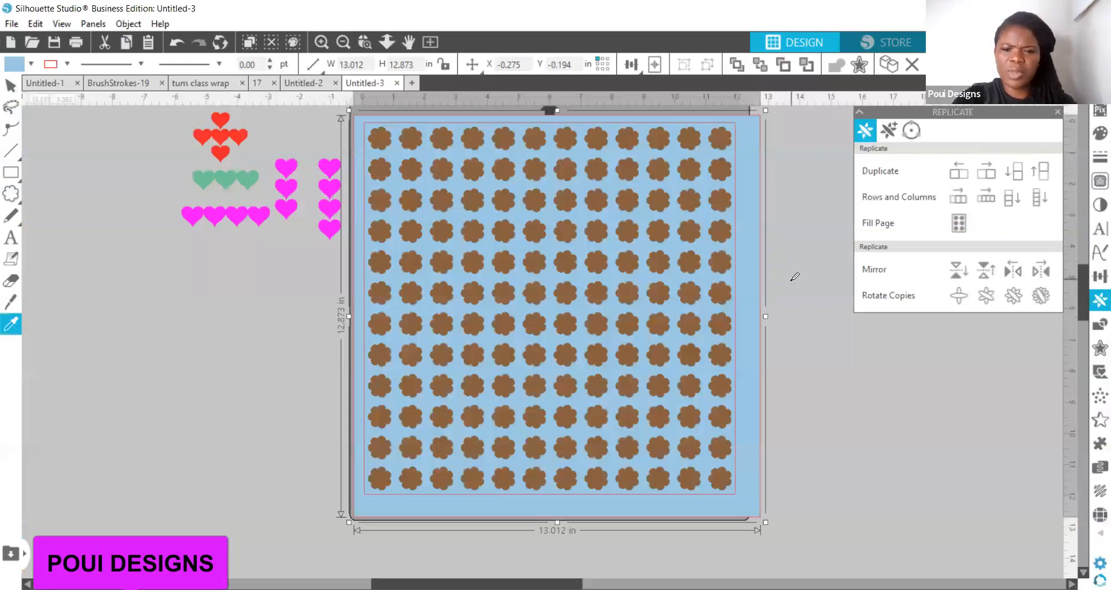
key(r)
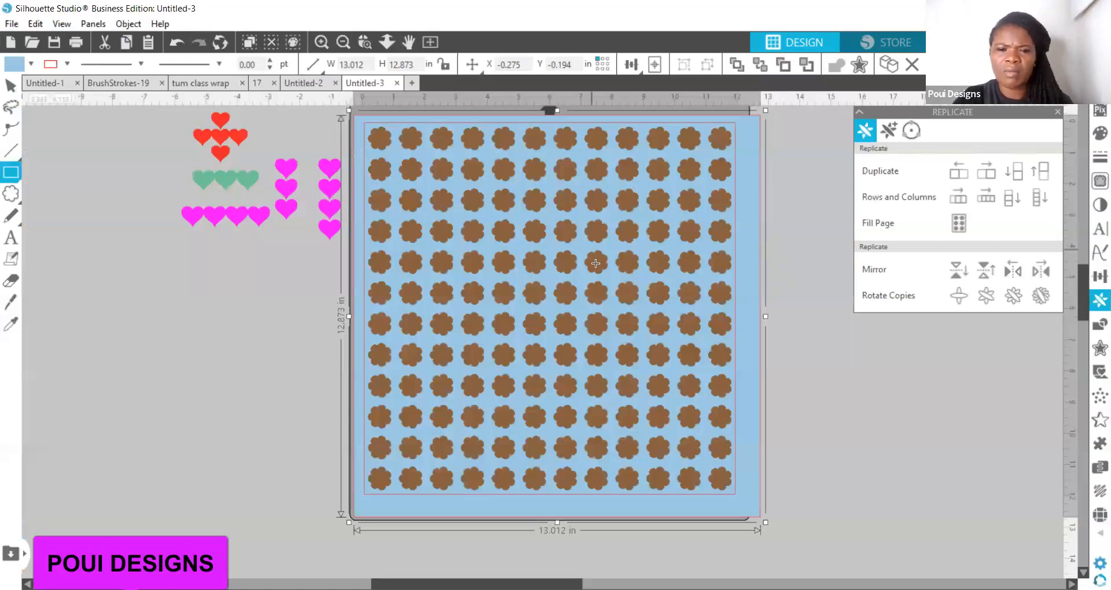
drag(596, 264, 24, 84)
click(10, 85)
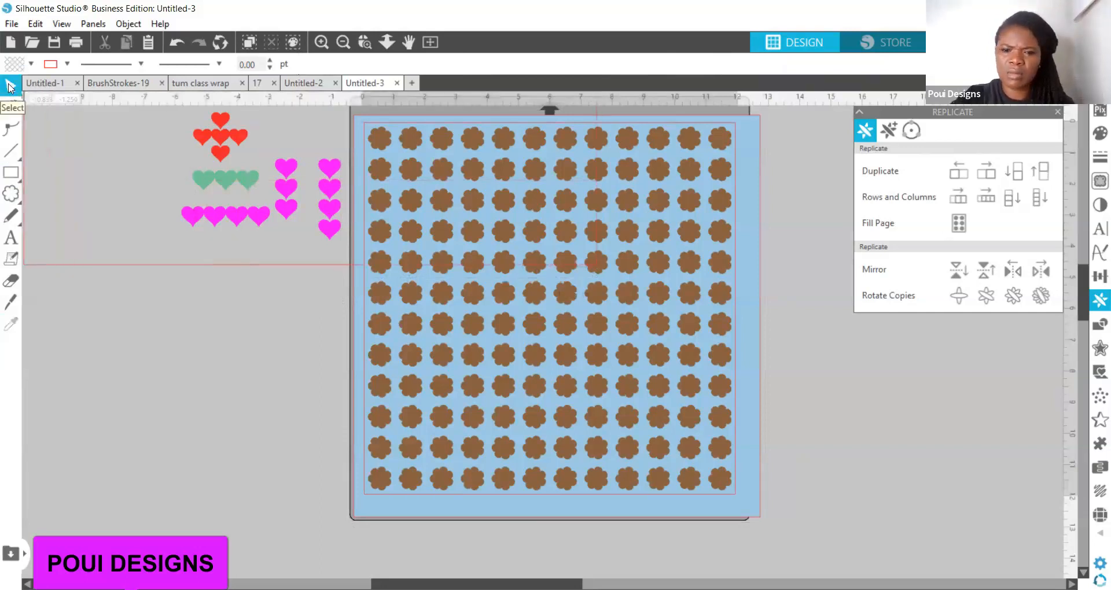
click(89, 270)
key(Delete)
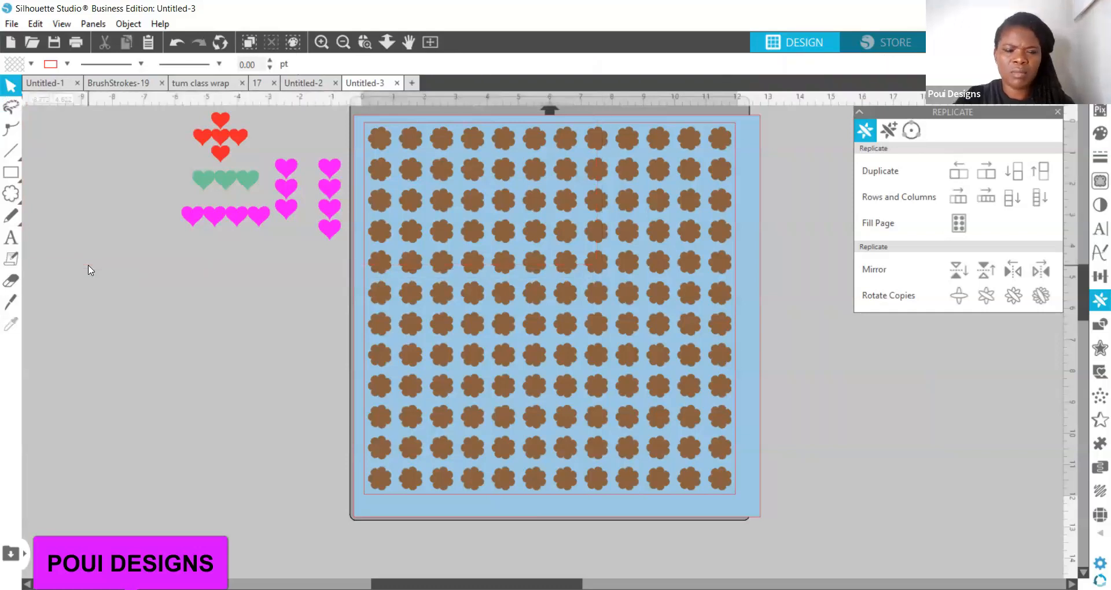
click(521, 276)
drag(520, 276, 367, 355)
key(ctrl+z)
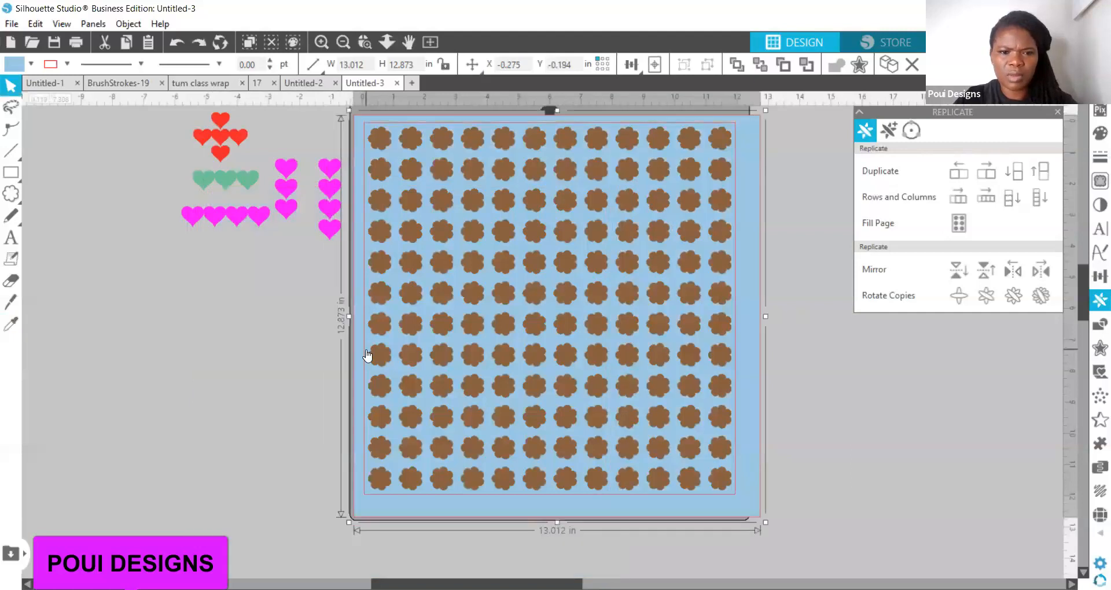
Group the flowers with the blue background, and shrink the pattern to about 2.47 by 2.44 in off the page below the hearts
shift+click(381, 349)
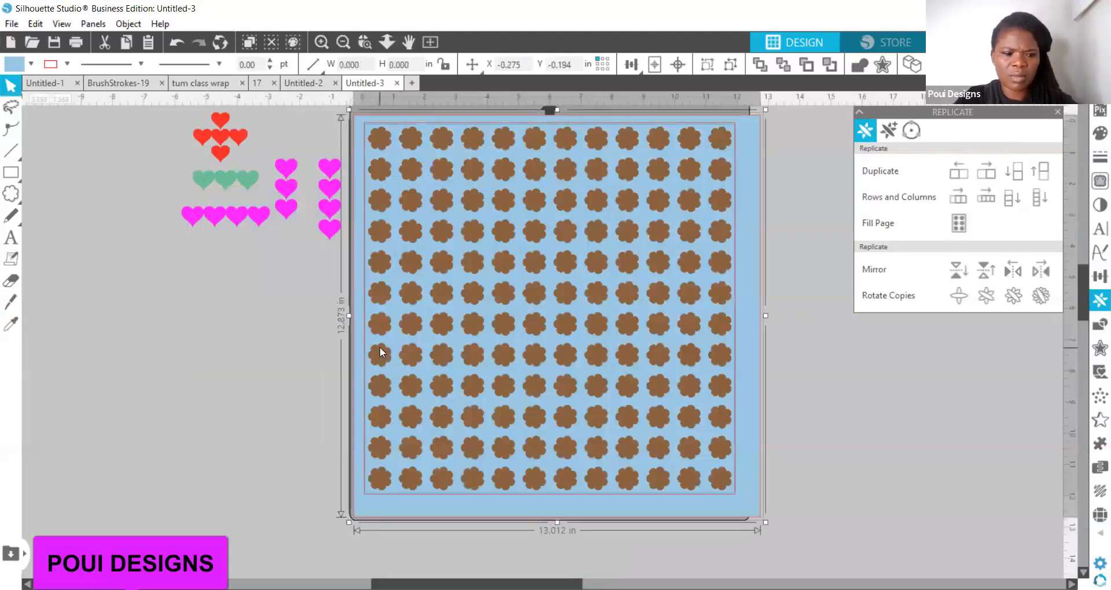
key(i)
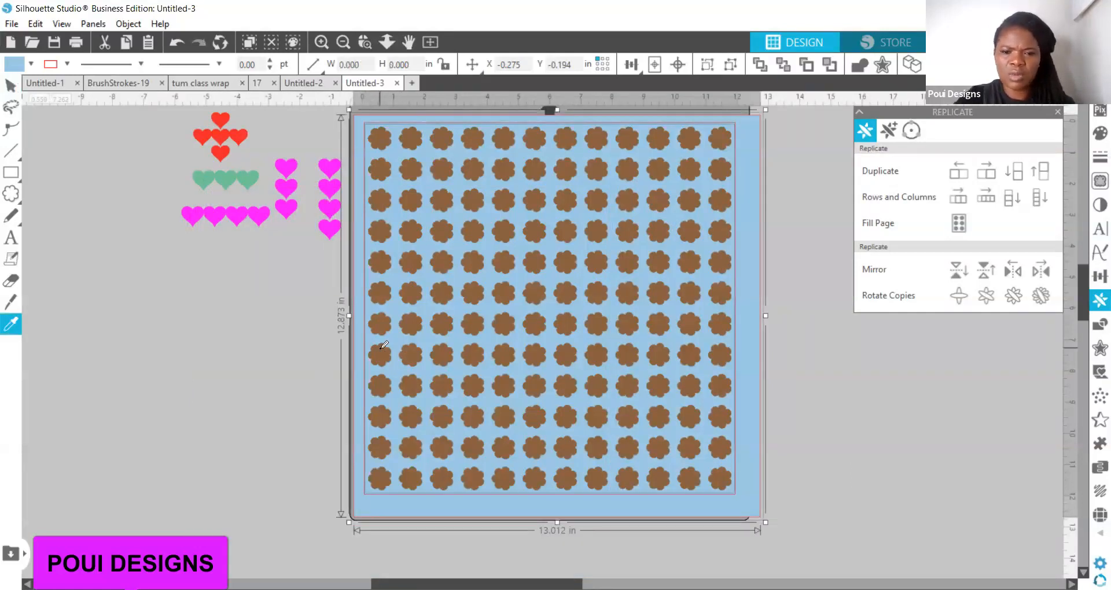
key(ctrl+g)
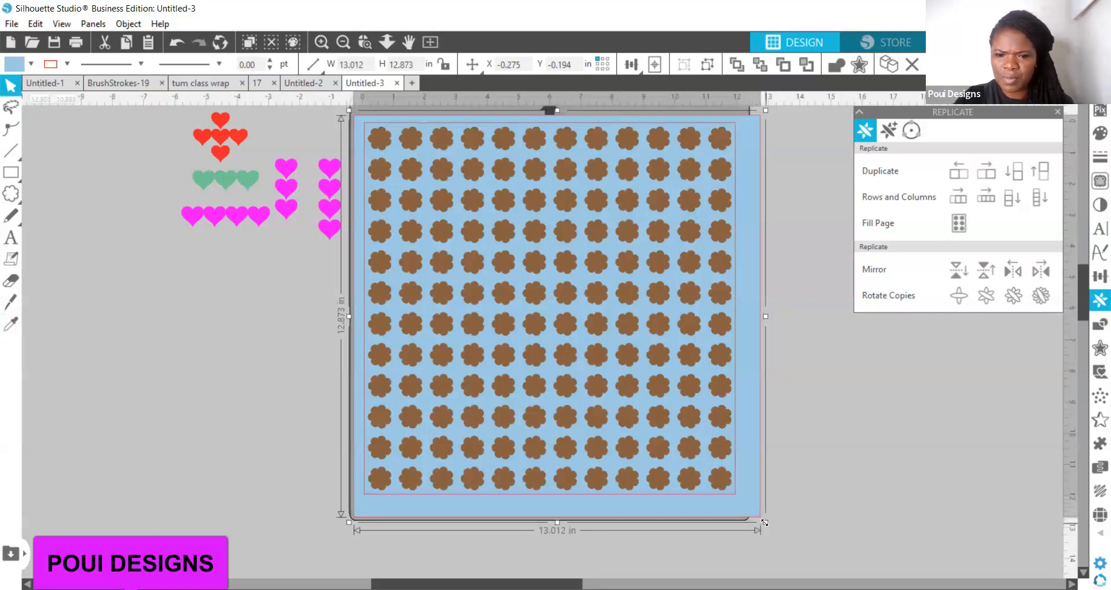
drag(493, 274, 218, 273)
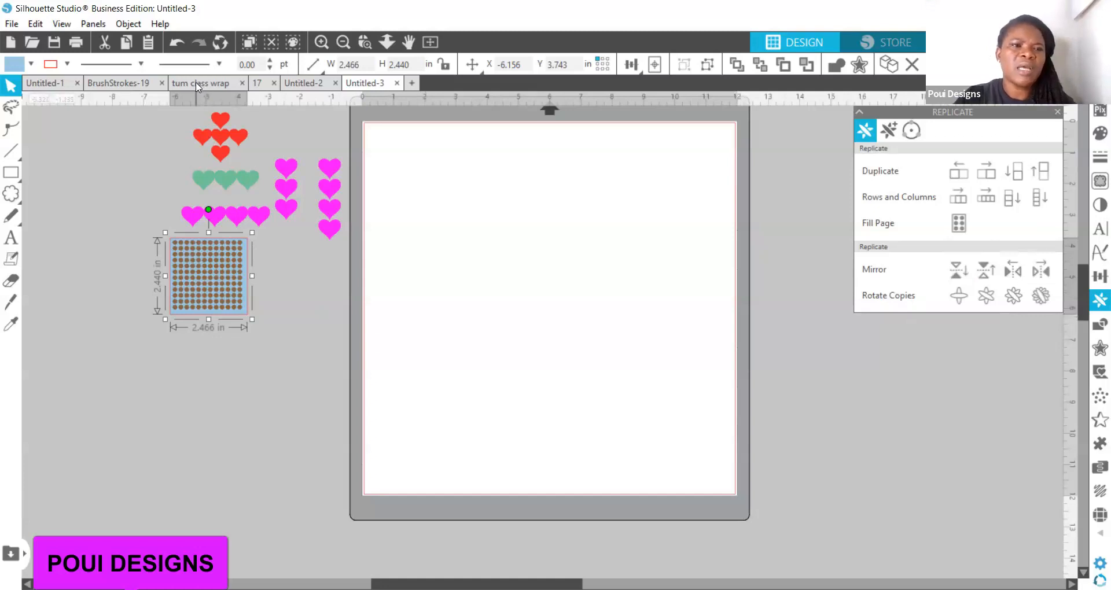
Copy the woman in denim from the "tum class wrap" design and paste her onto the Untitled-3 page
click(140, 86)
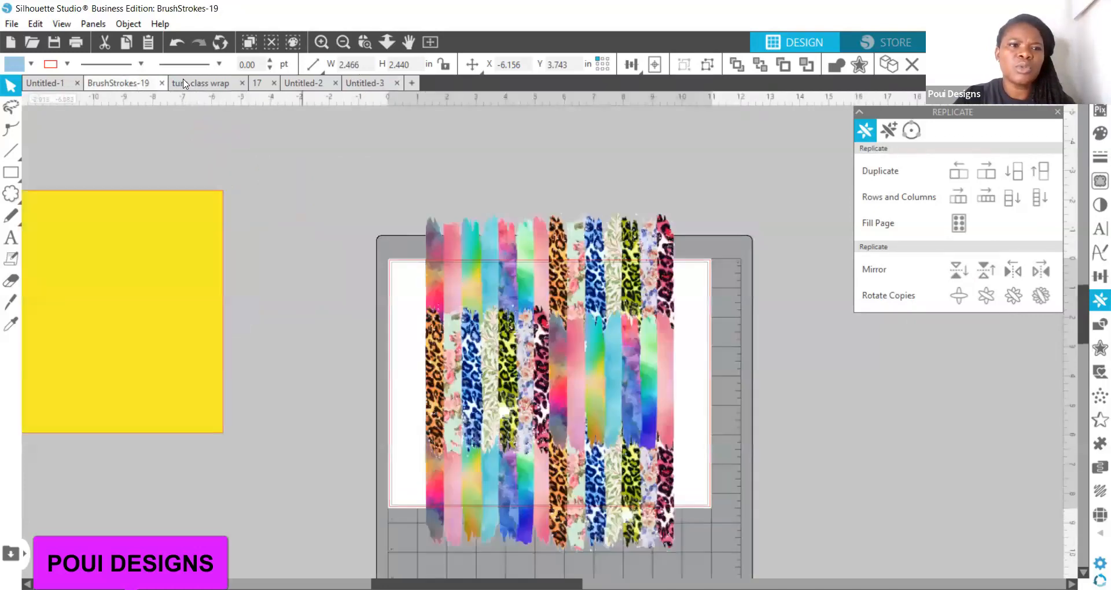
click(188, 84)
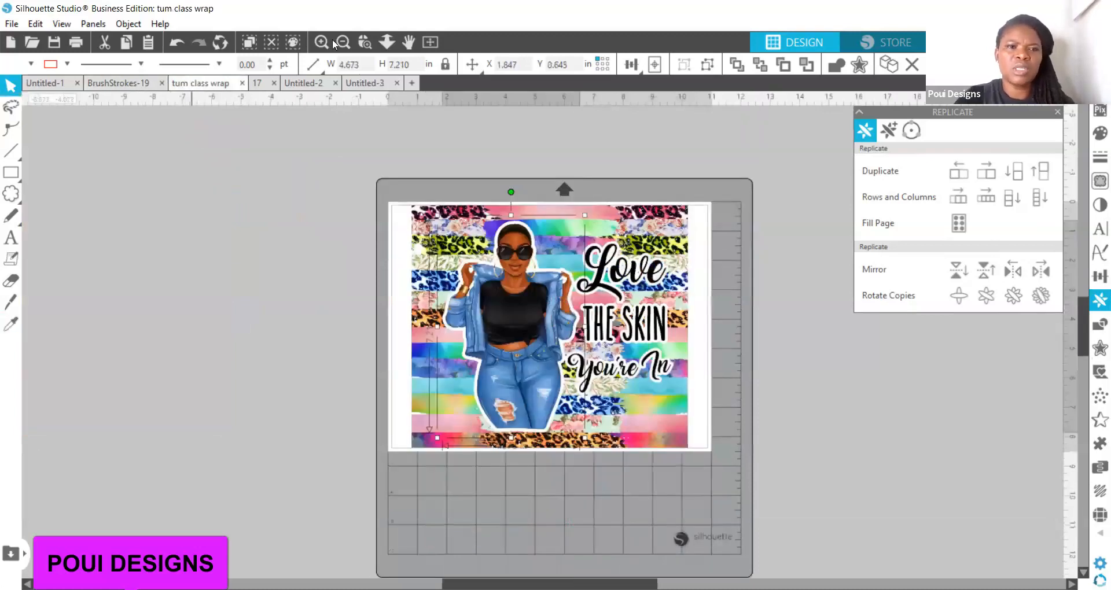
click(367, 84)
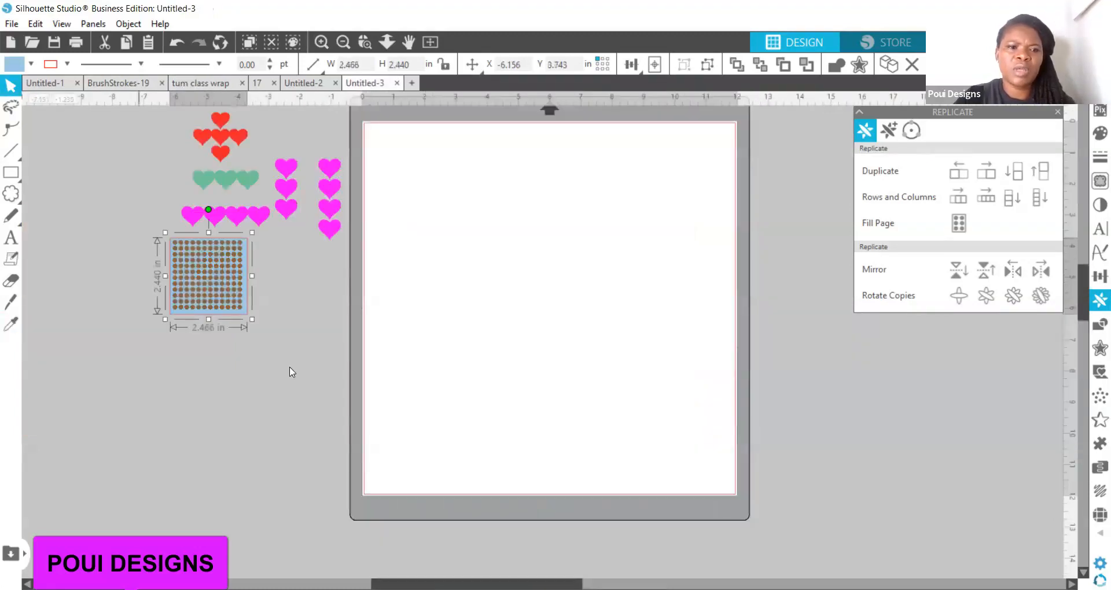
key(ctrl+v)
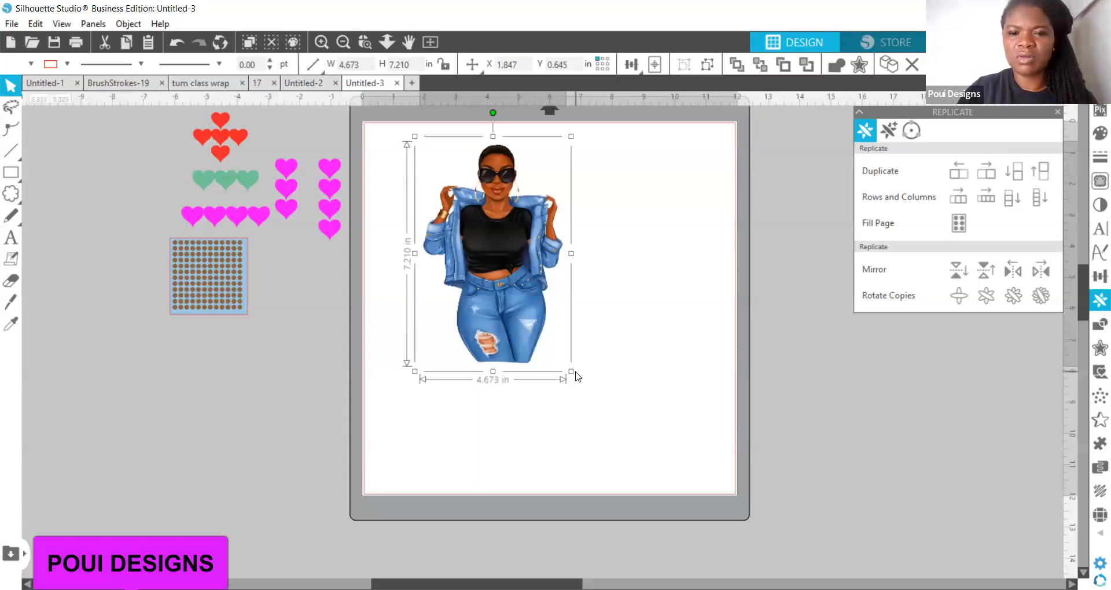
Shrink the woman to about 2.47 by 3.81 in near the middle of the page and mirror a copy below her
drag(571, 371, 509, 264)
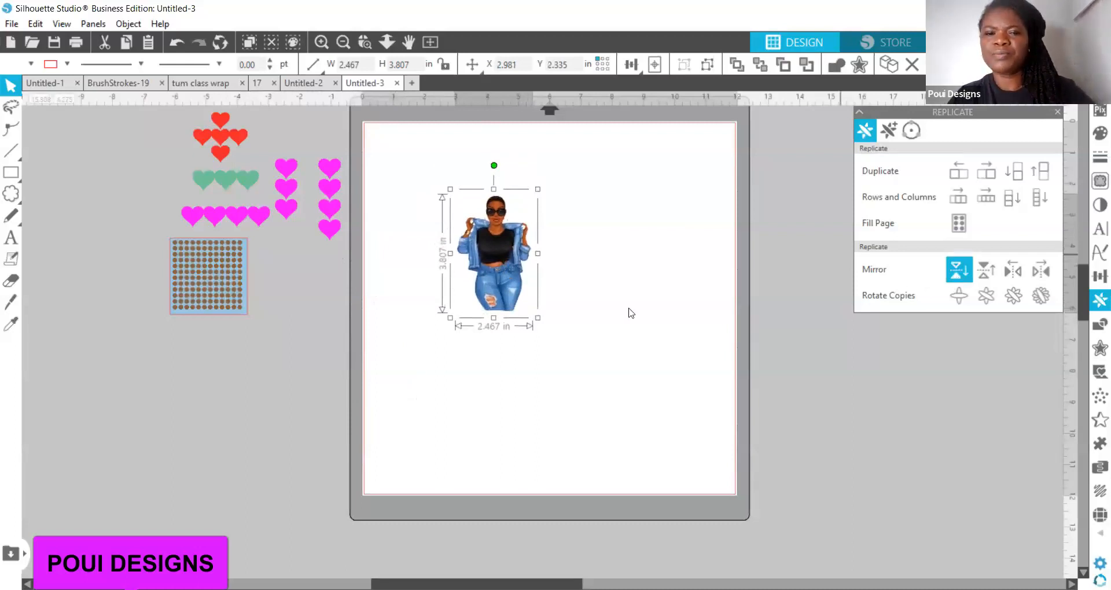
drag(497, 263, 552, 266)
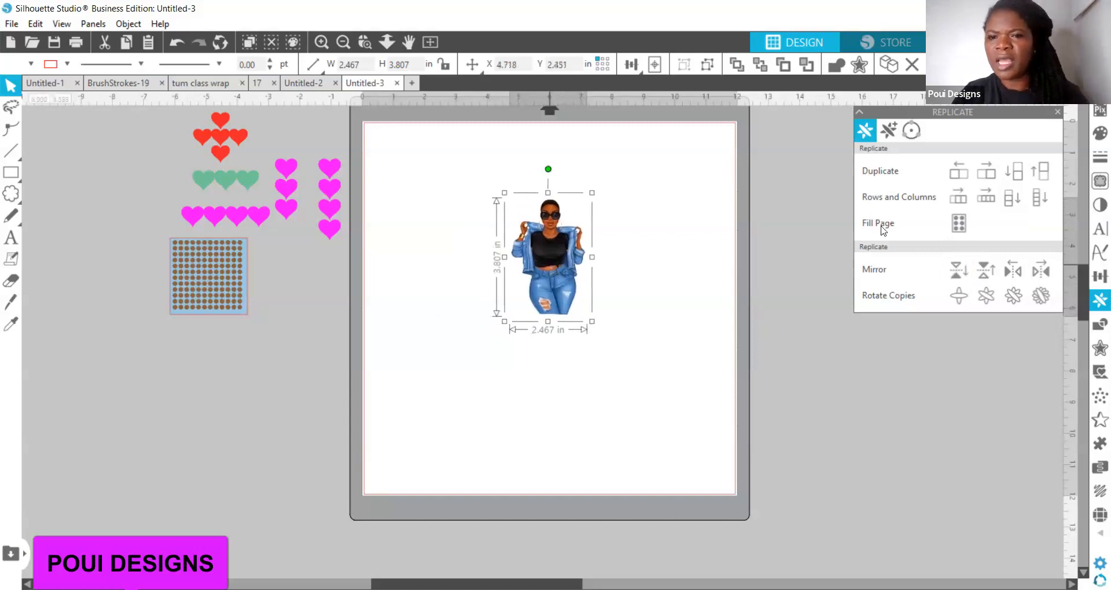
click(963, 280)
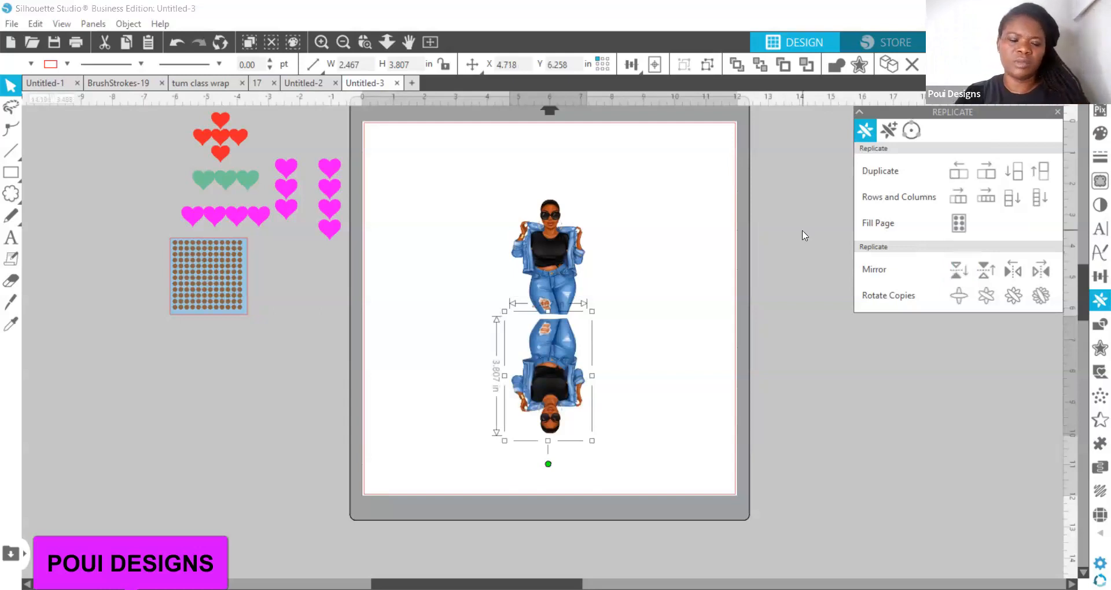
Duplicate the mirrored woman, move the duplicate to the page's right edge, and select the upright and mirrored pair
key(i)
key(ctrl+f)
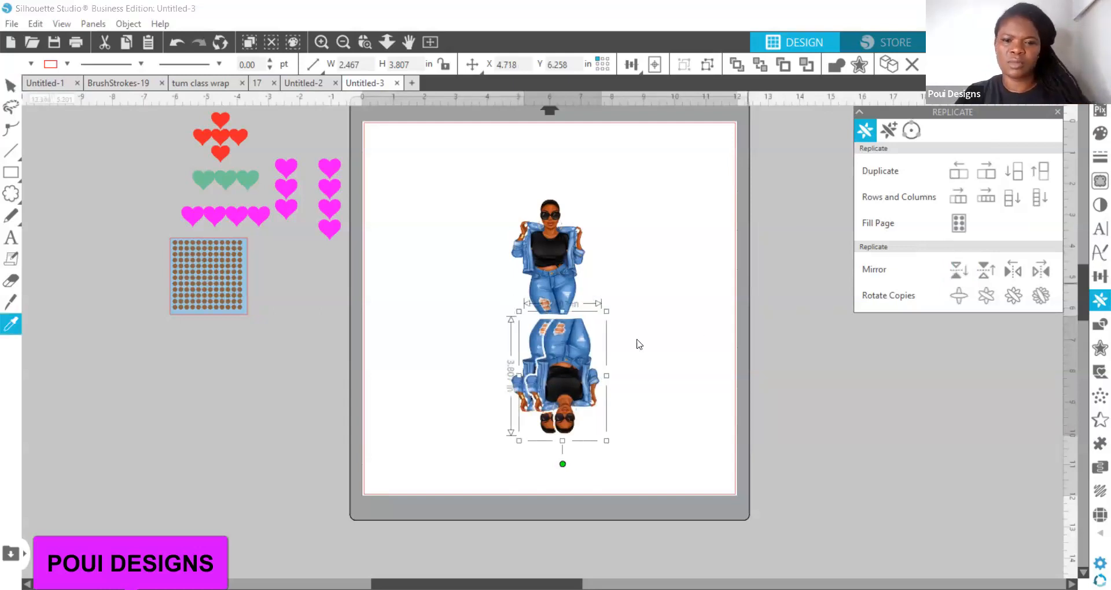
drag(580, 349, 773, 321)
drag(620, 172, 497, 458)
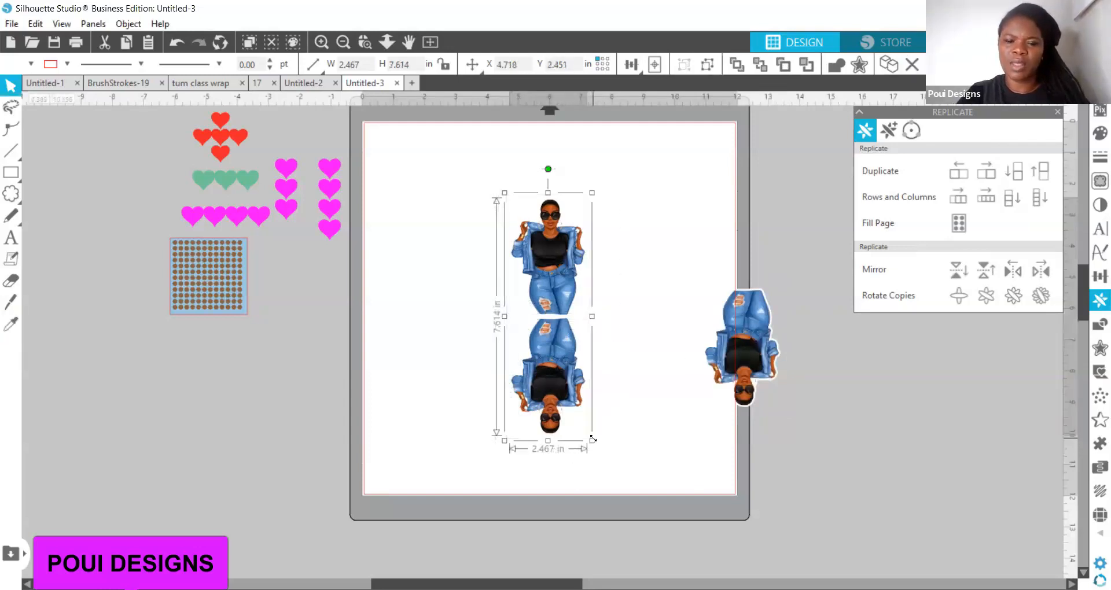
Shrink the upright and mirrored pair to about 1.02 by 3.15 in off the page below the flower pattern, and delete the spare woman
drag(559, 349, 180, 419)
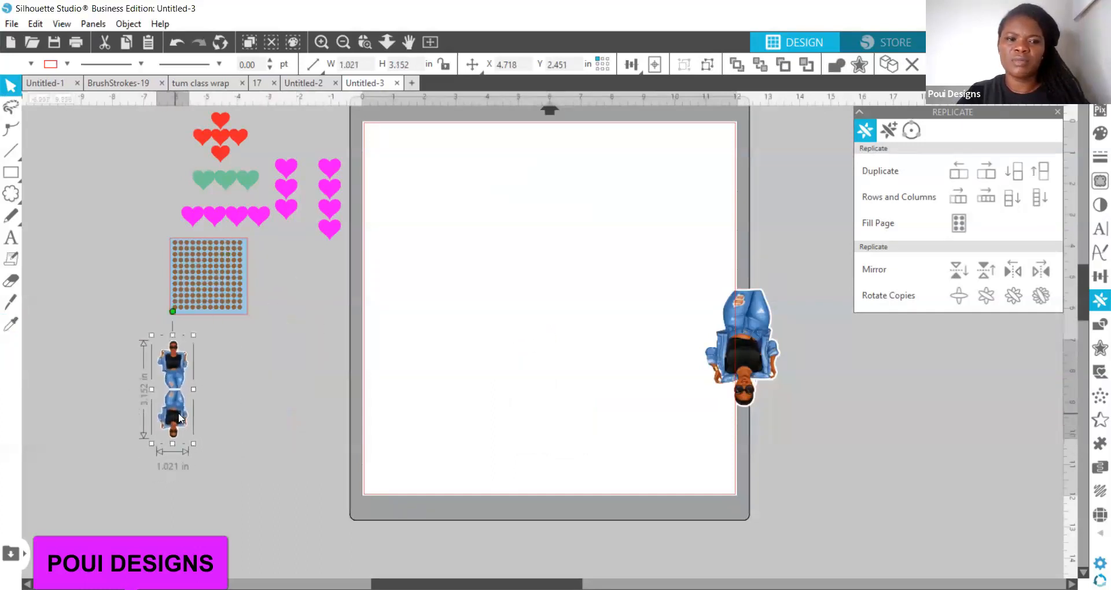
drag(731, 380, 602, 387)
key(Delete)
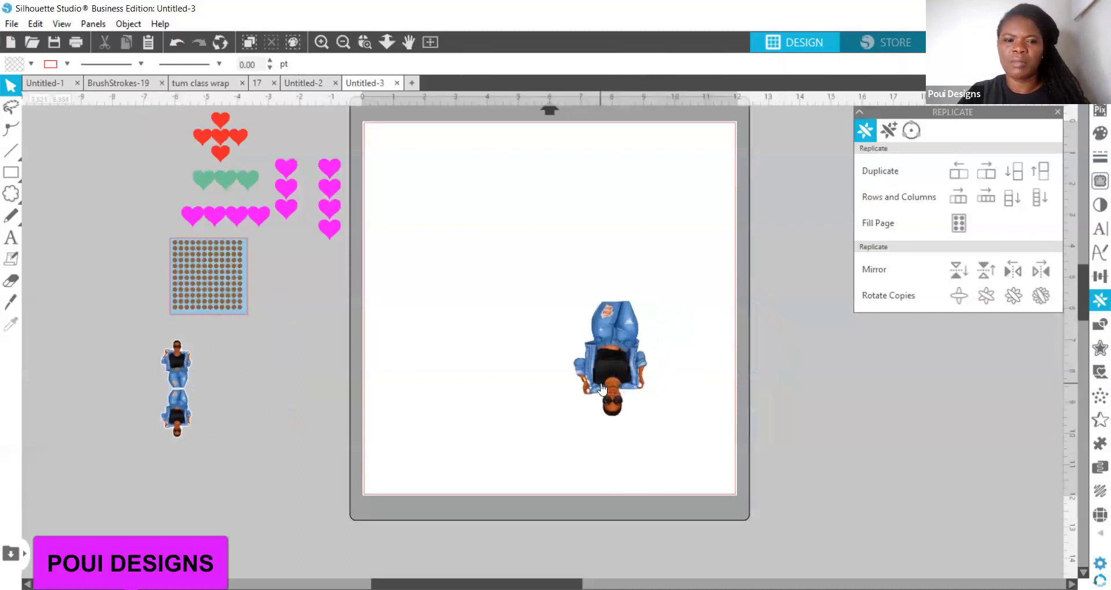
click(623, 363)
key(Delete)
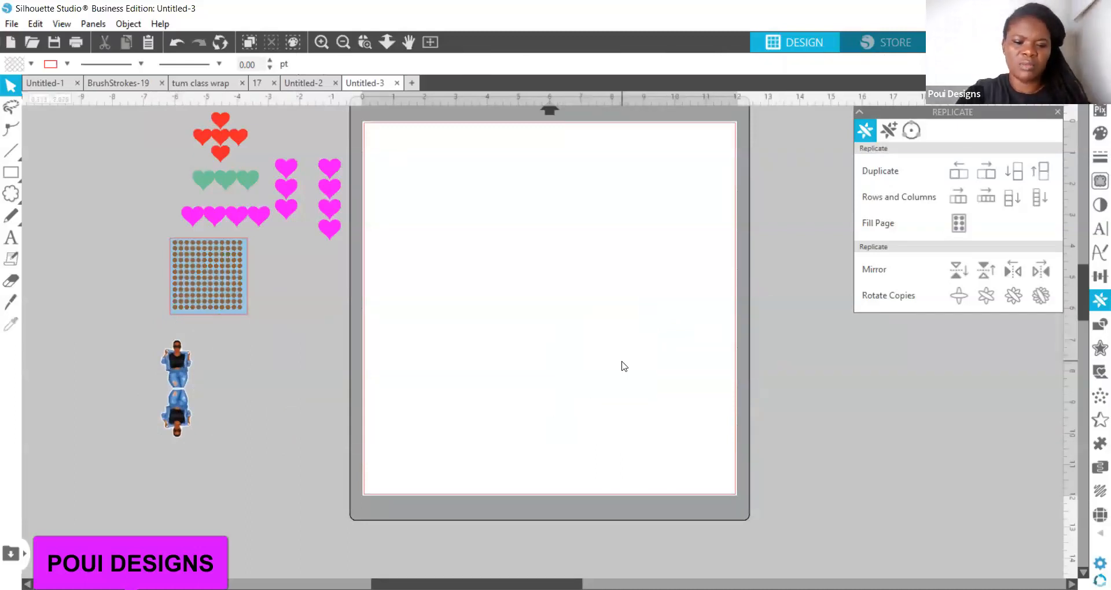
Paste the woman at the page's lower edge, mirror a copy above her, and set the spare overlapping woman beside the page
key(ctrl+v)
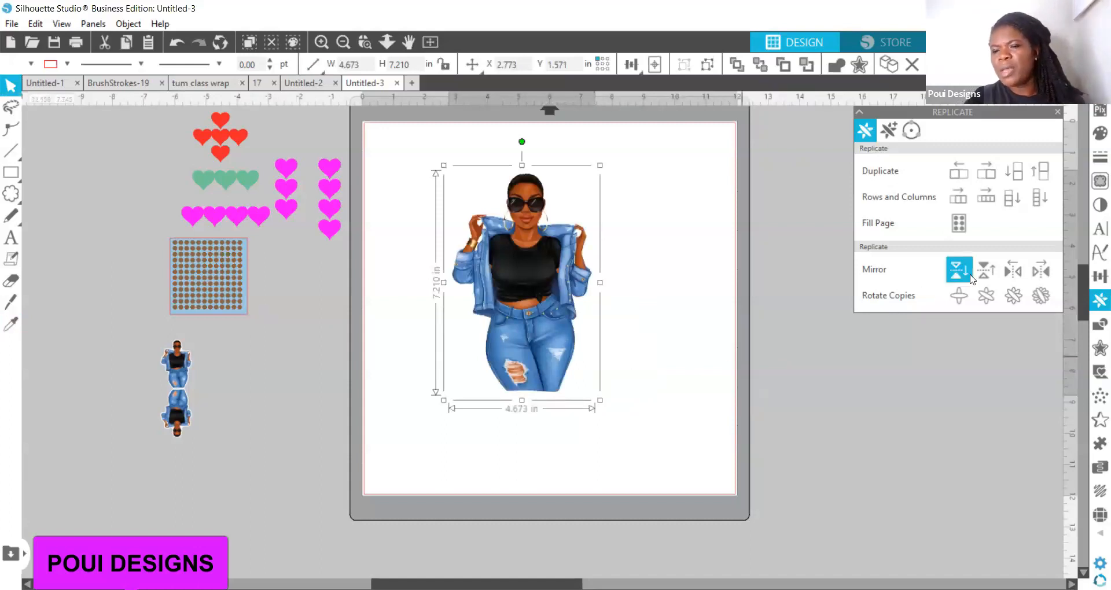
drag(531, 339, 555, 456)
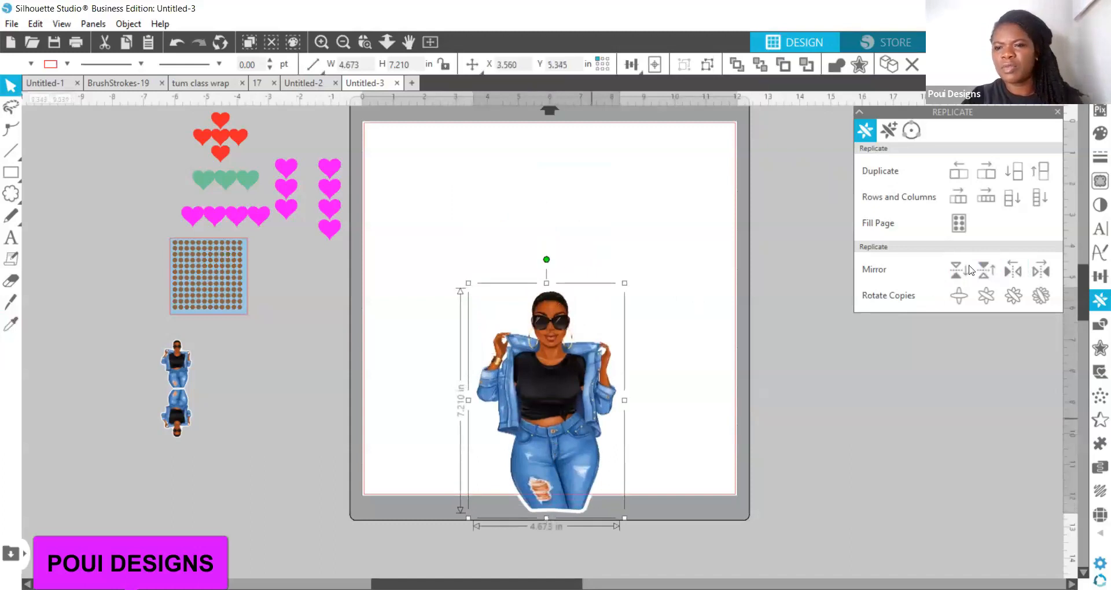
click(985, 269)
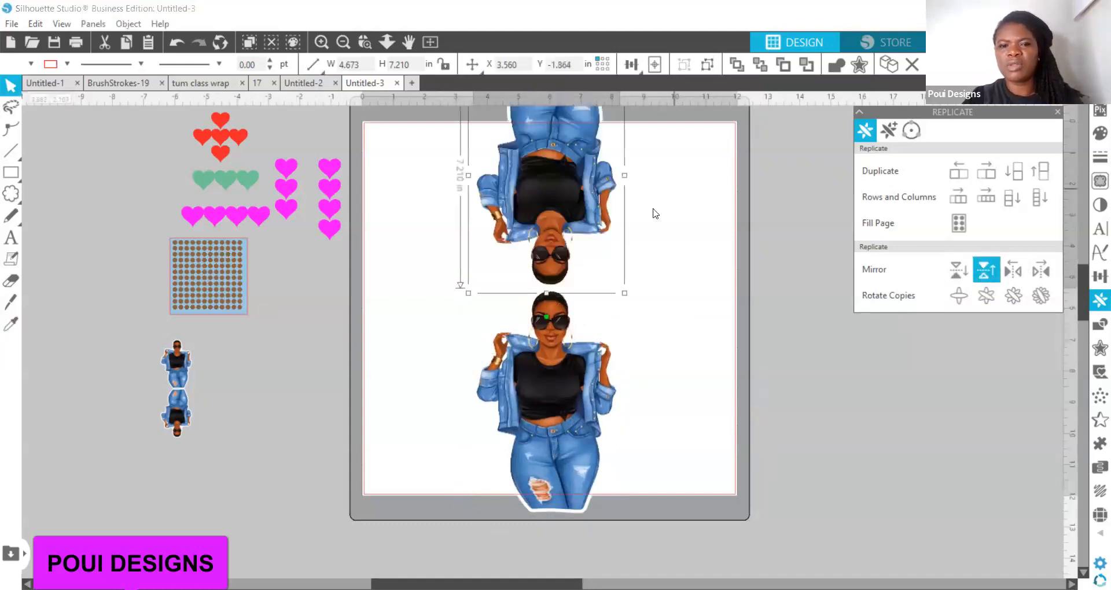
drag(572, 392, 809, 395)
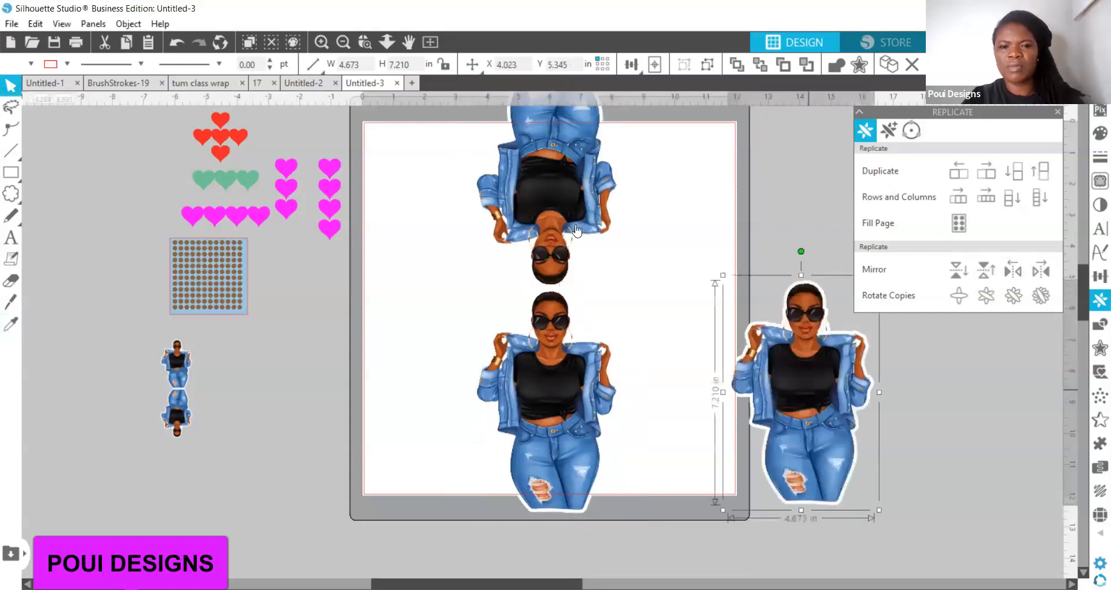
Shrink the vertically mirrored pair, group it at about 1.68 by 5.18 in, and move it off the page beside the first pair
click(550, 204)
shift+click(558, 397)
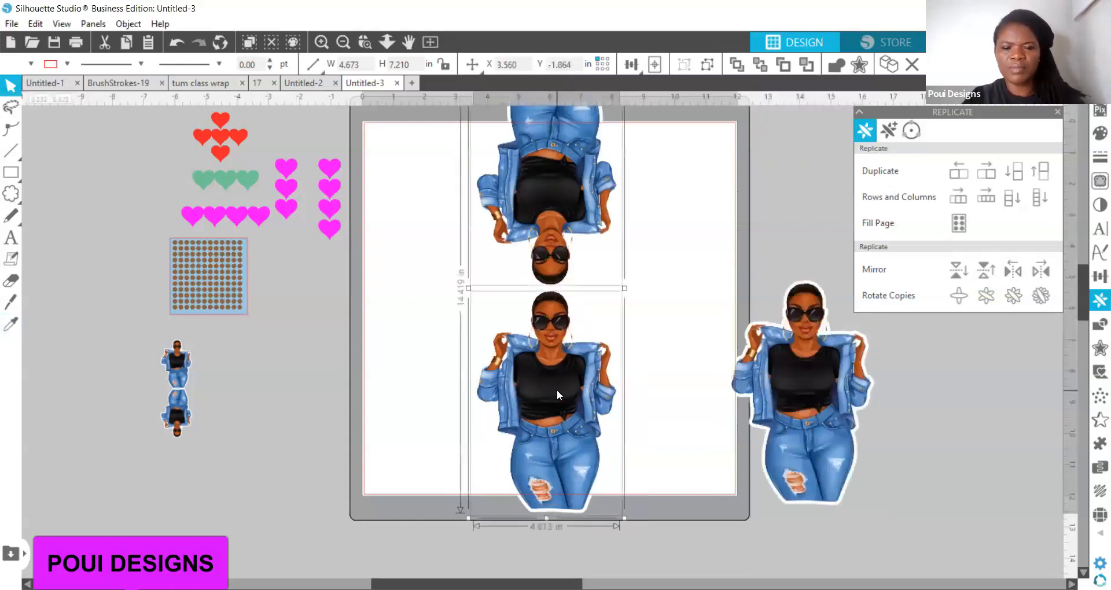
drag(545, 356, 507, 244)
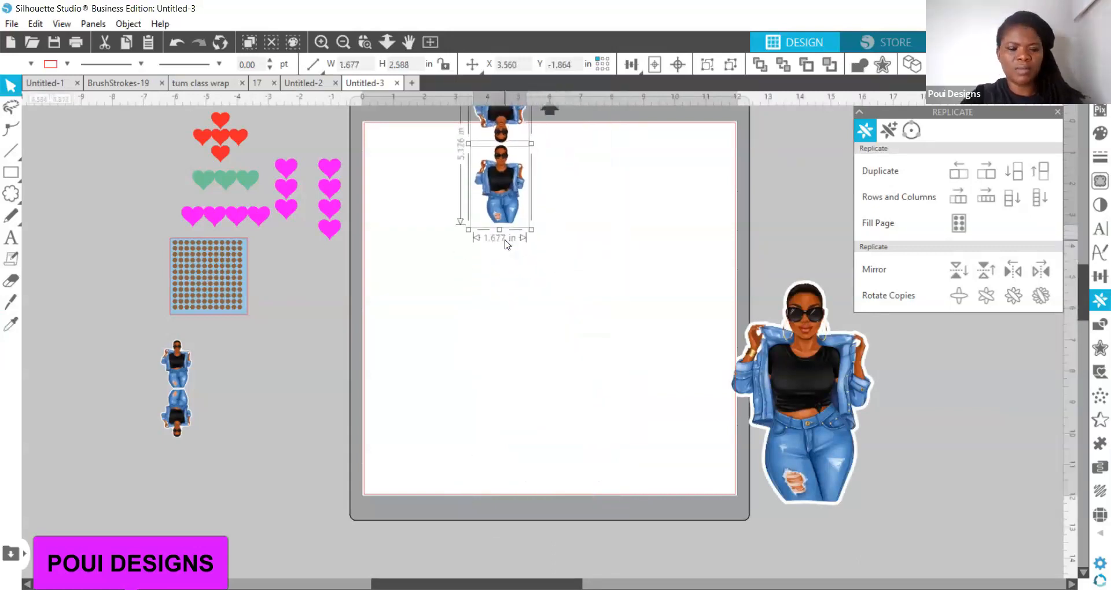
key(i)
key(ctrl+g)
drag(499, 202, 259, 442)
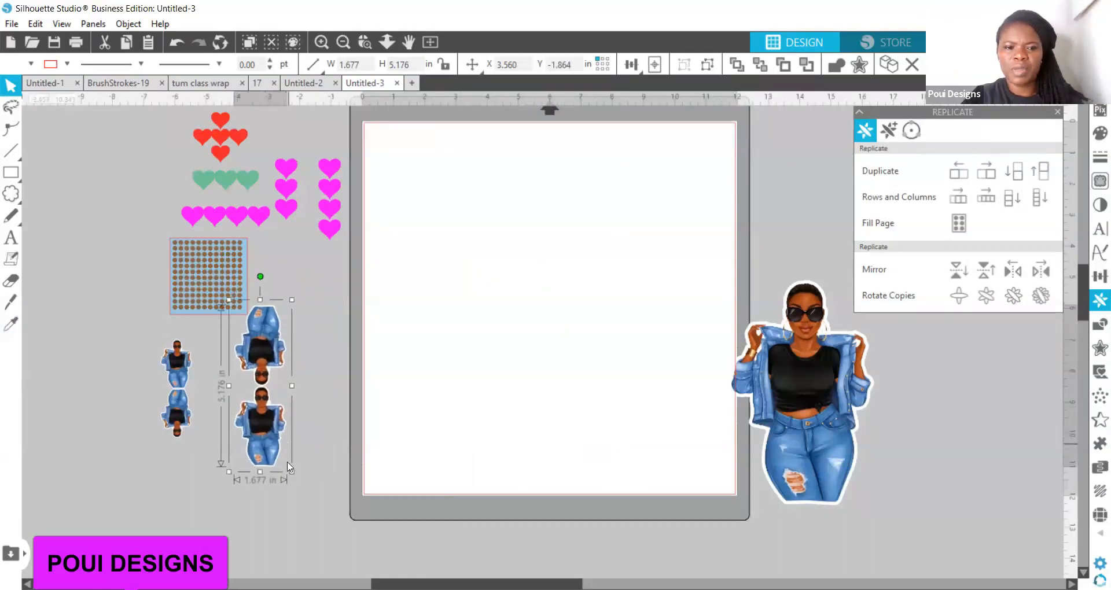
click(294, 478)
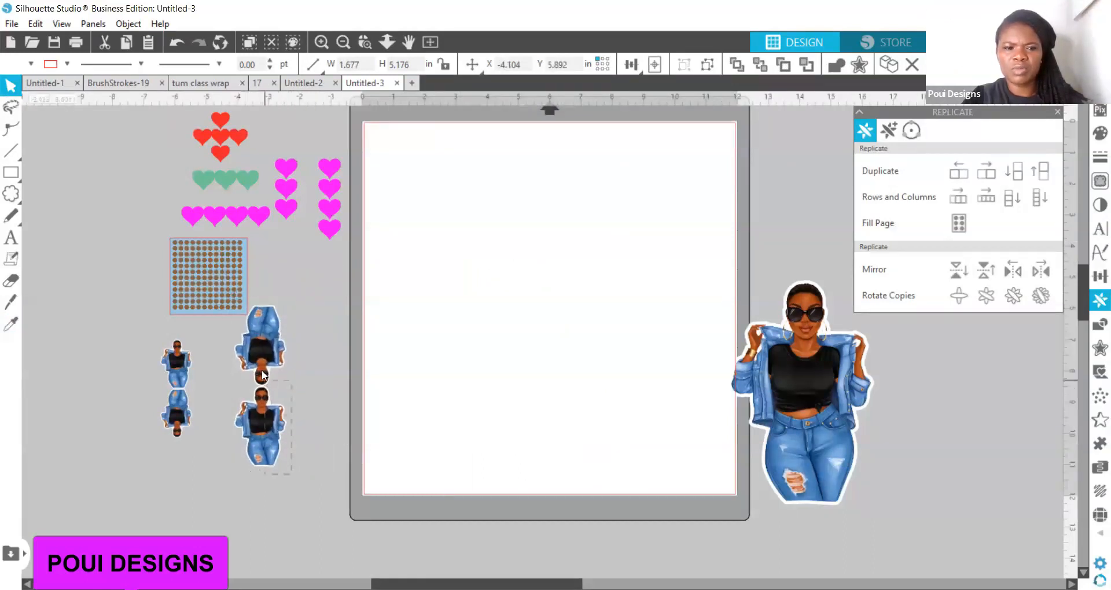
click(267, 433)
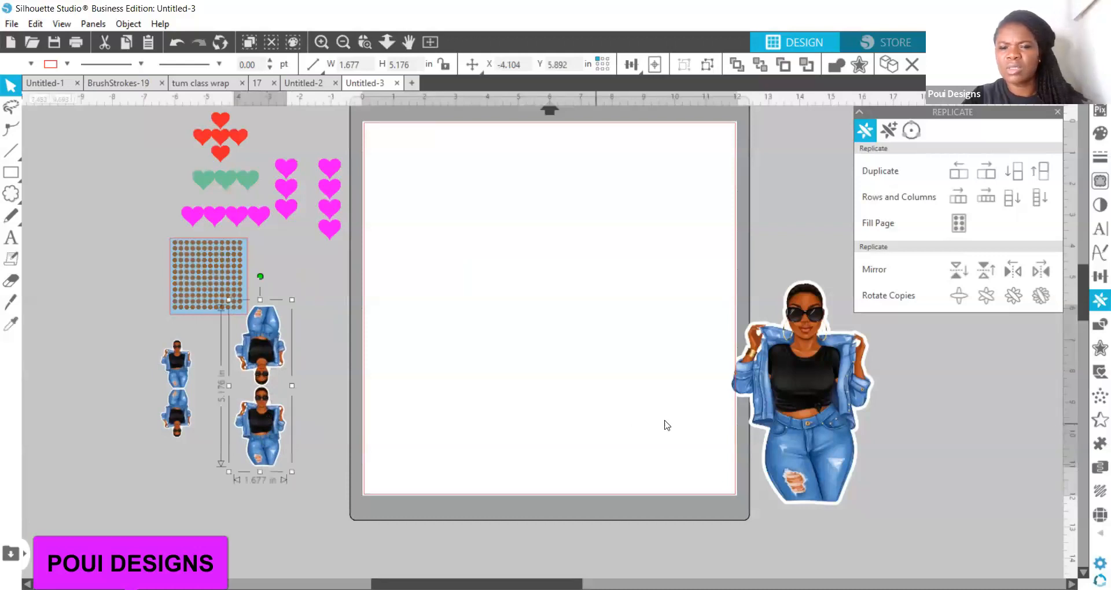
Move the spare woman onto the page's right half and mirror a copy to her left
drag(790, 403, 446, 353)
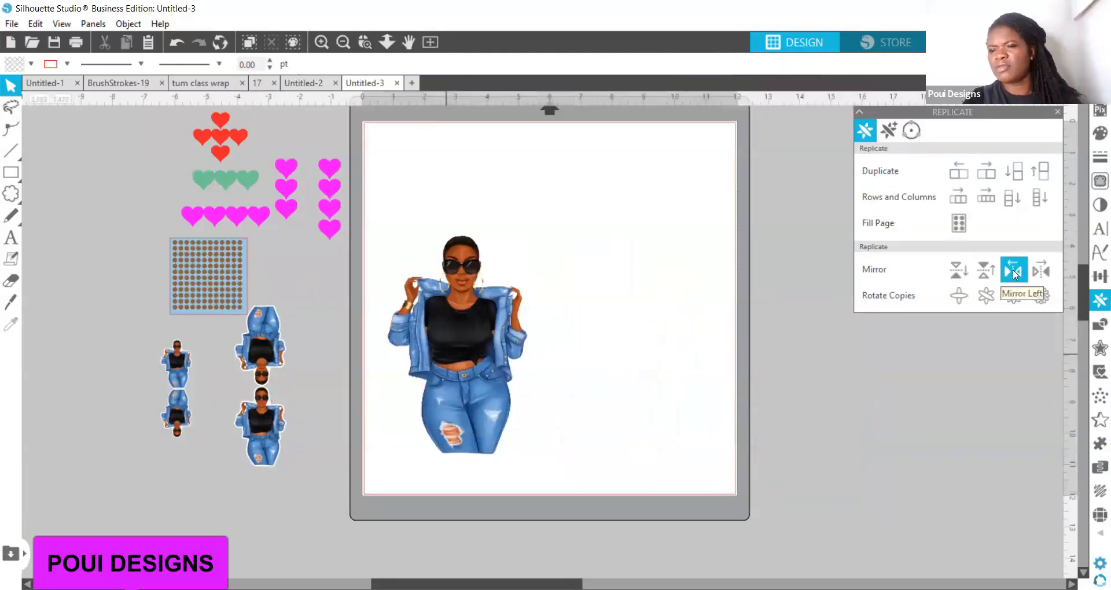
drag(480, 361, 614, 346)
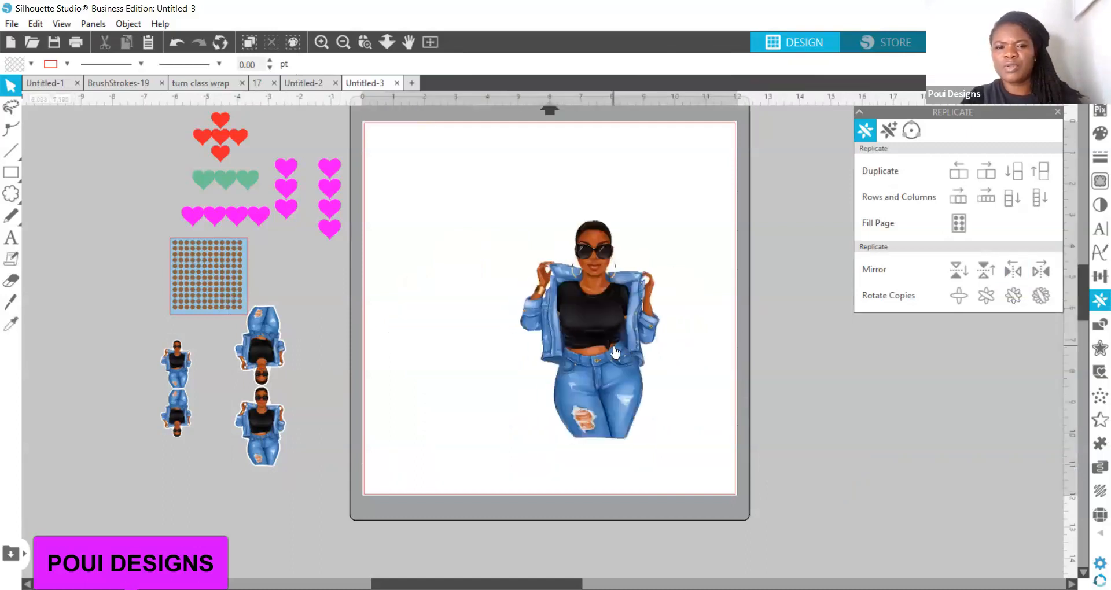
click(1013, 270)
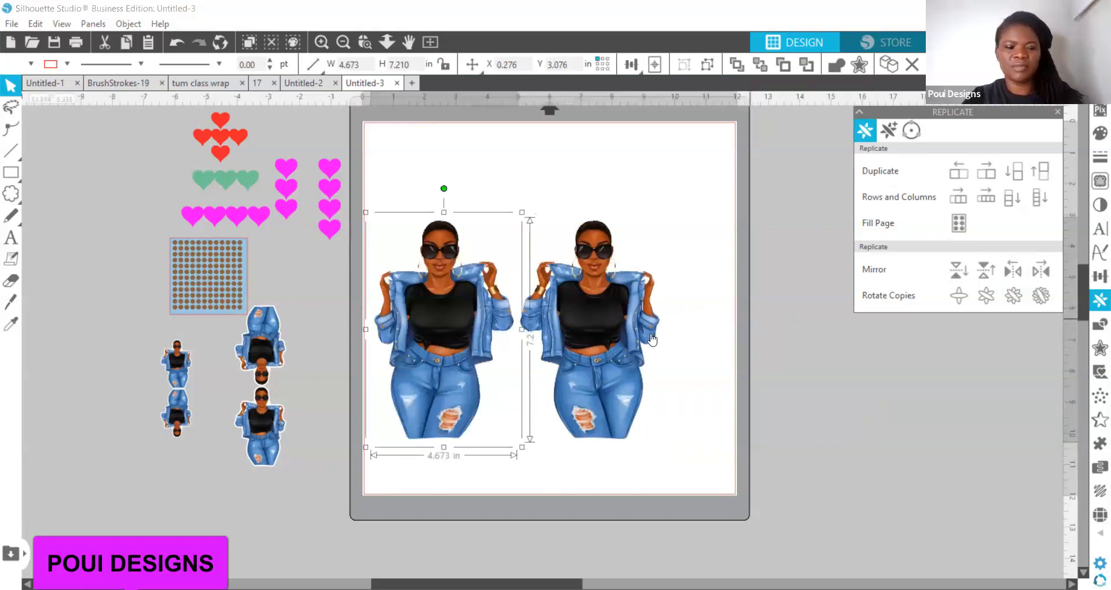
Shrink the side-by-side mirrored pair and place it at the page's left edge beside the other small pairs
shift+click(643, 350)
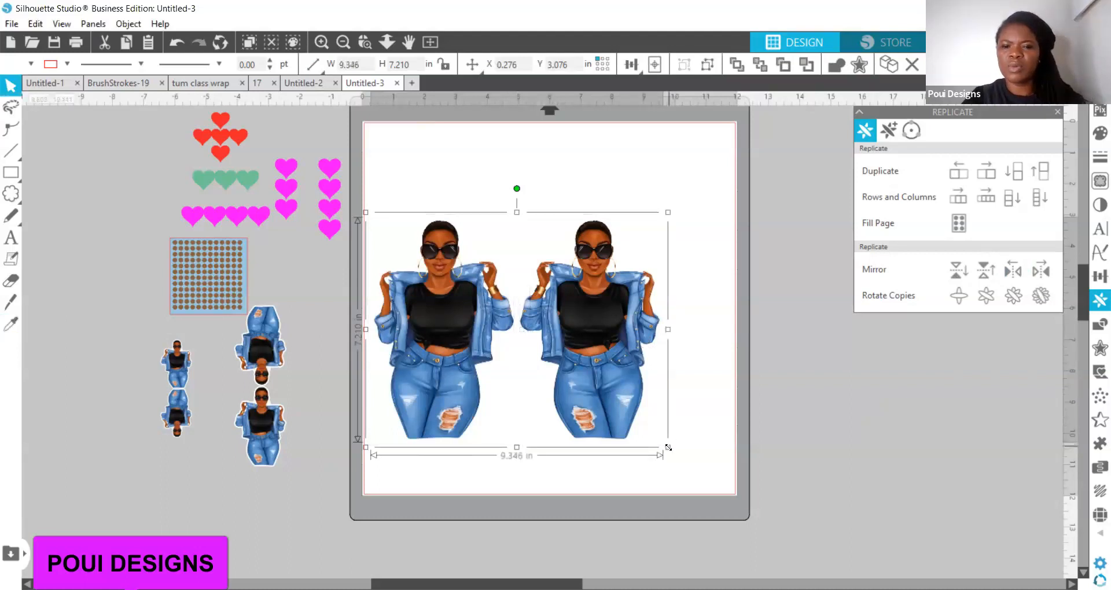
drag(668, 447, 361, 402)
click(488, 300)
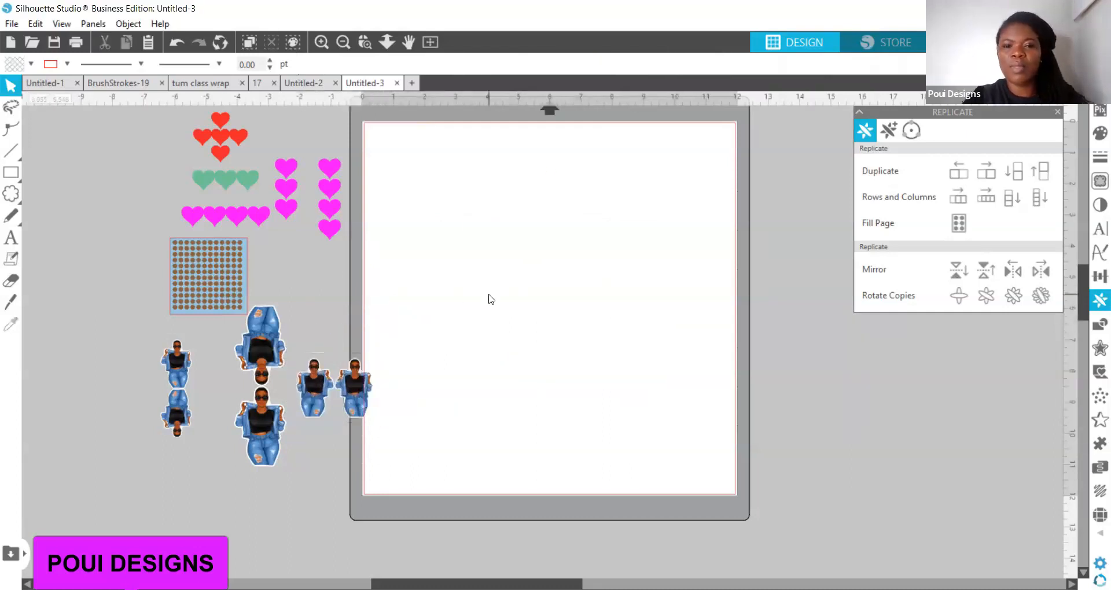
Paste the woman in the middle of the page and mirror a copy to her right
key(ctrl+v)
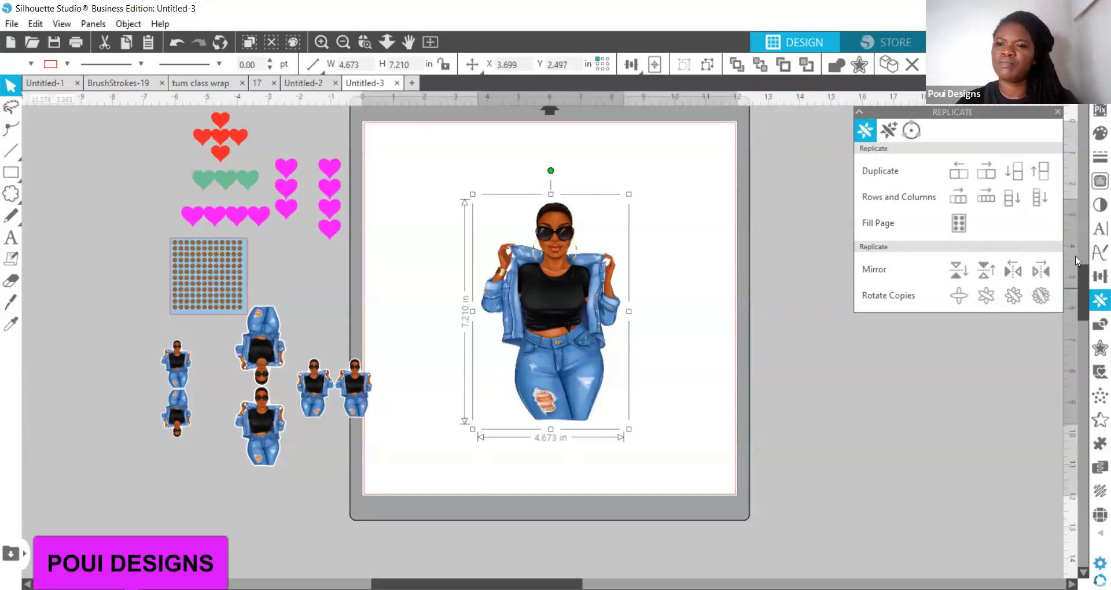
click(1041, 271)
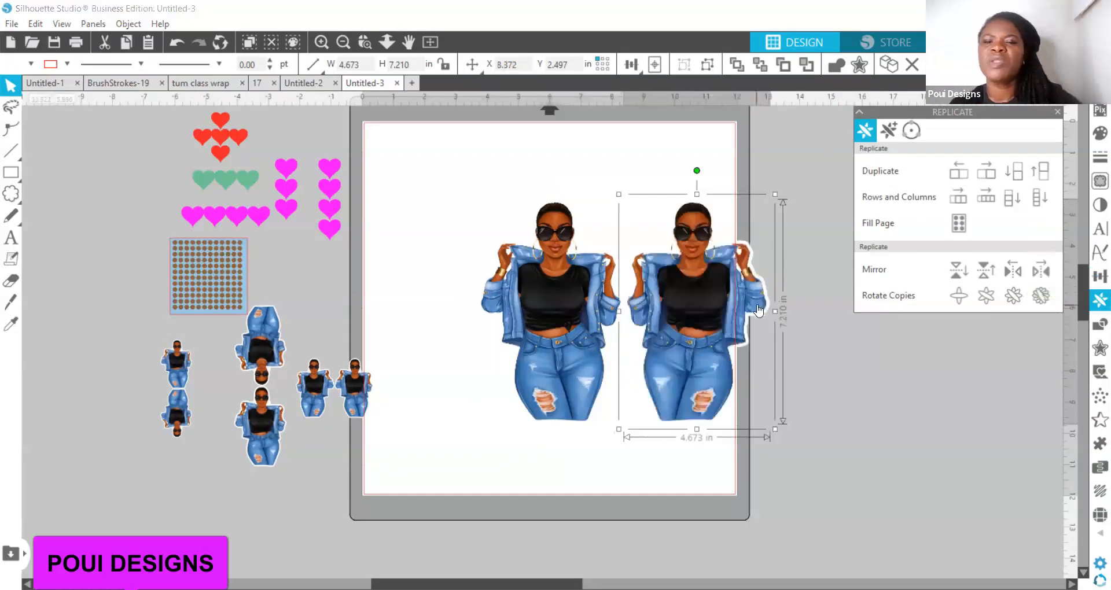
Group the right-mirrored pair, shrink it to about 2.22 by 1.71 in, and move it off the page below the other pairs
click(571, 305)
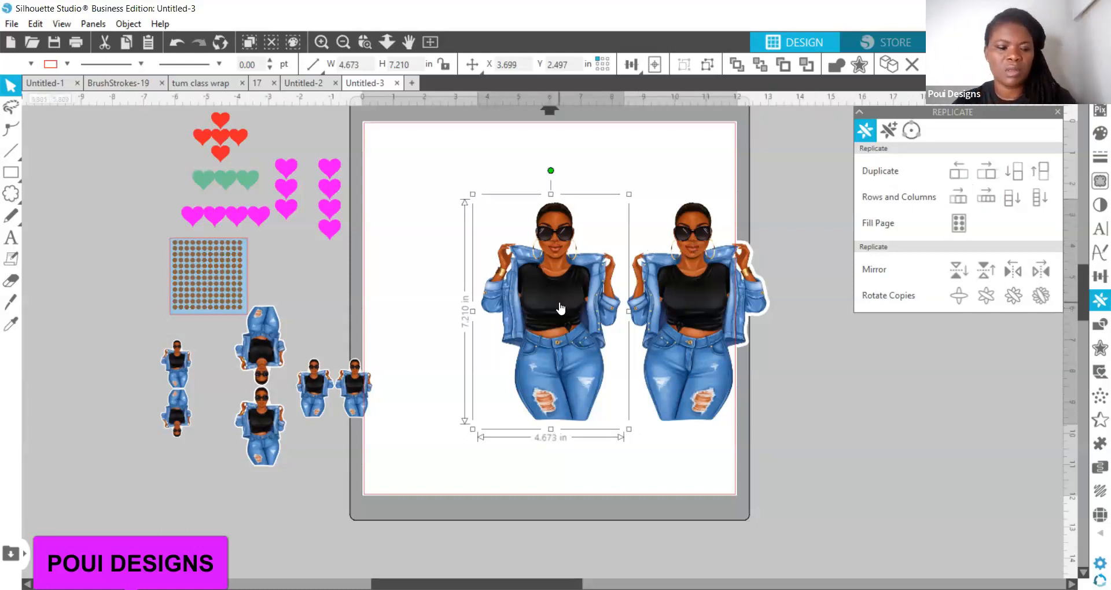
shift+click(672, 318)
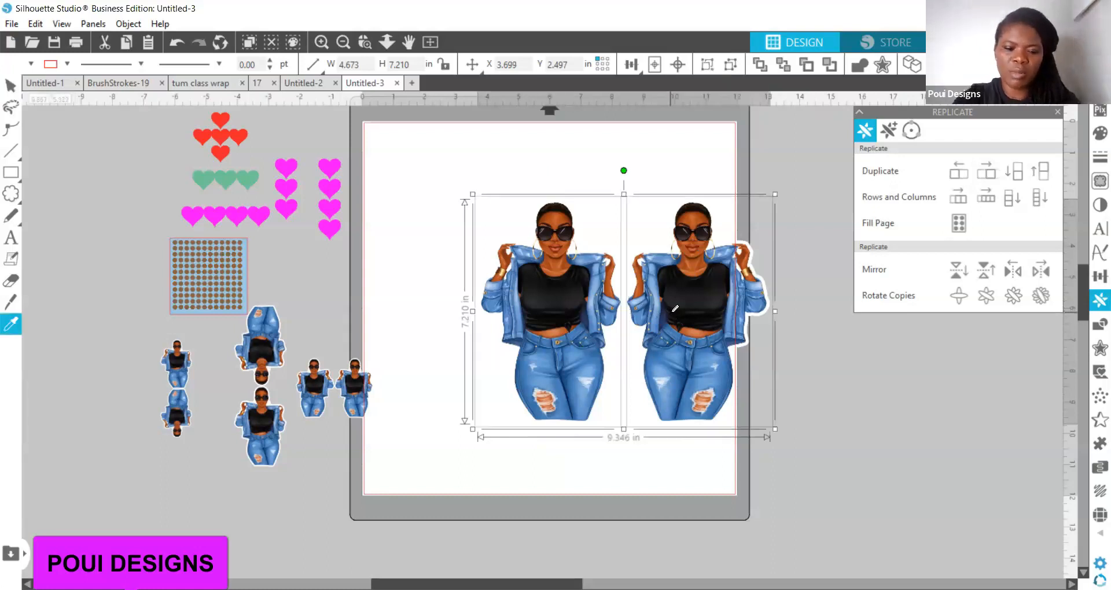
key(ctrl+g)
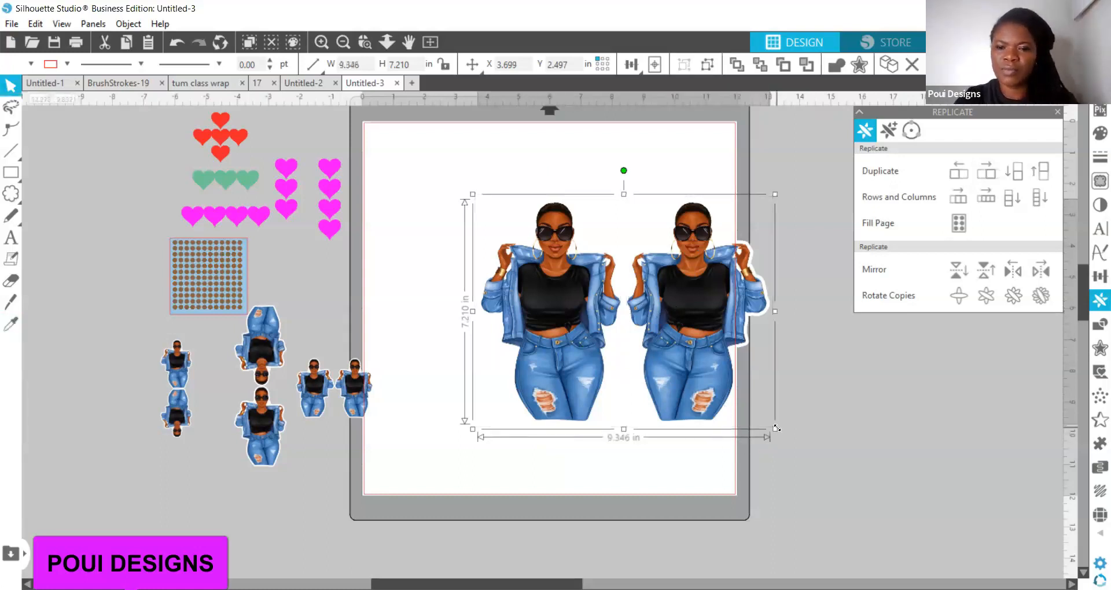
drag(661, 324, 242, 546)
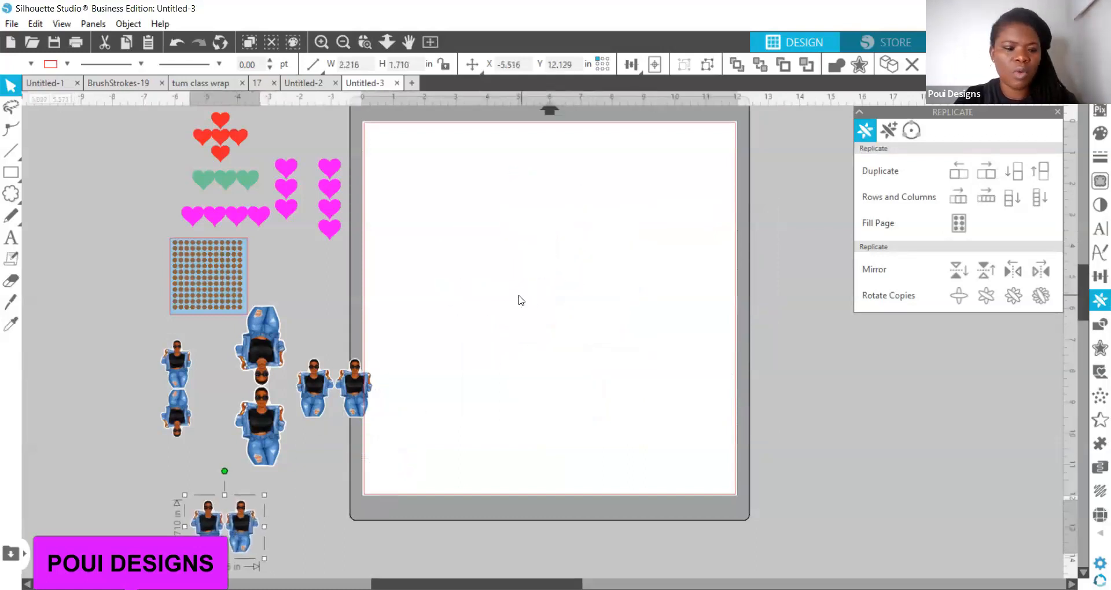
Paste another copy of the woman and place her in the left half of the page
key(ctrl+v)
drag(566, 320, 480, 279)
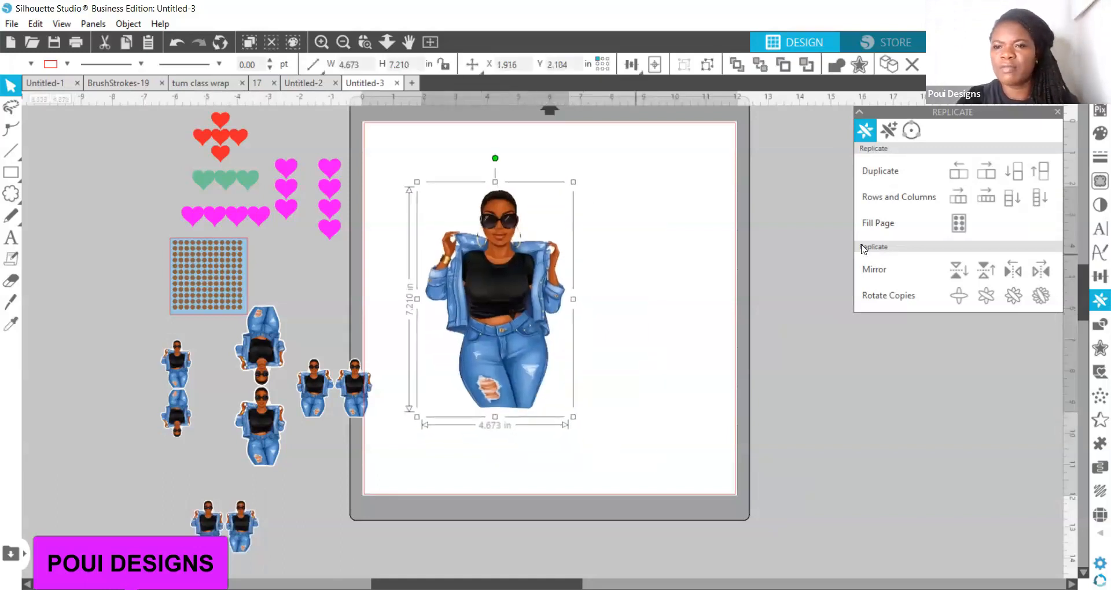
Replicate the woman as a row of three, and delete the two added copies
click(962, 200)
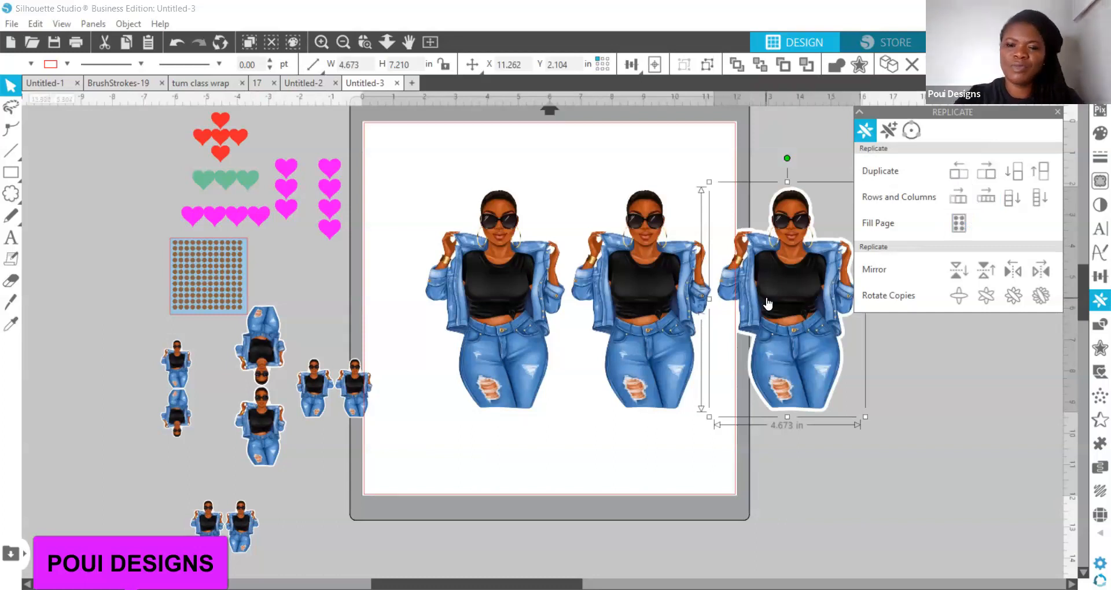
key(Delete)
click(647, 316)
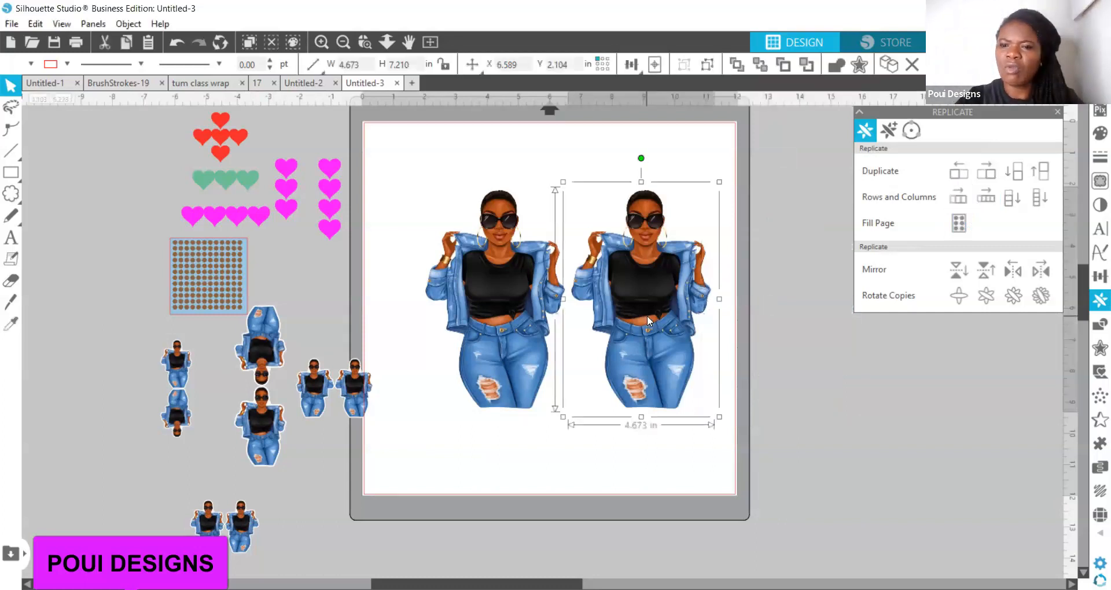
key(Delete)
Shrink the woman to about 1.41 by 2.18 in on the page's right half and add one rotated copy over her
drag(534, 316, 660, 300)
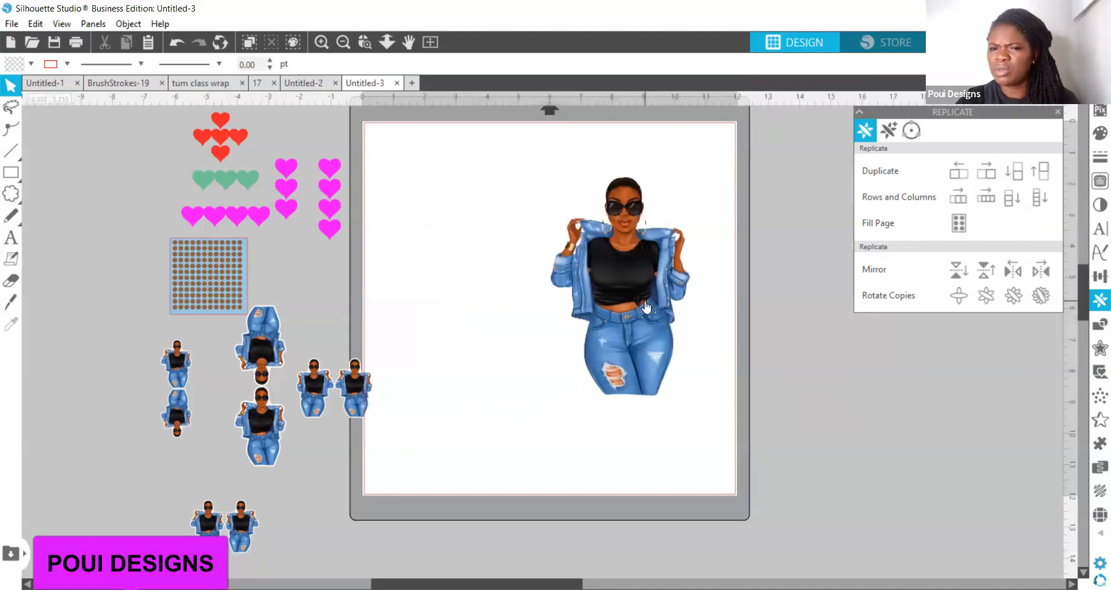
click(645, 300)
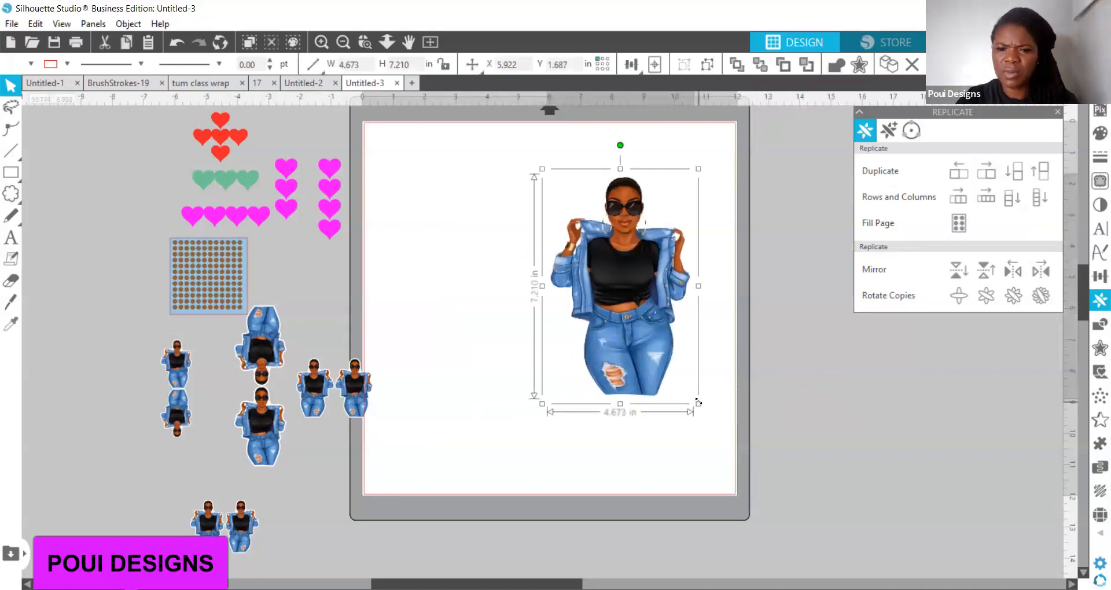
drag(698, 404, 642, 303)
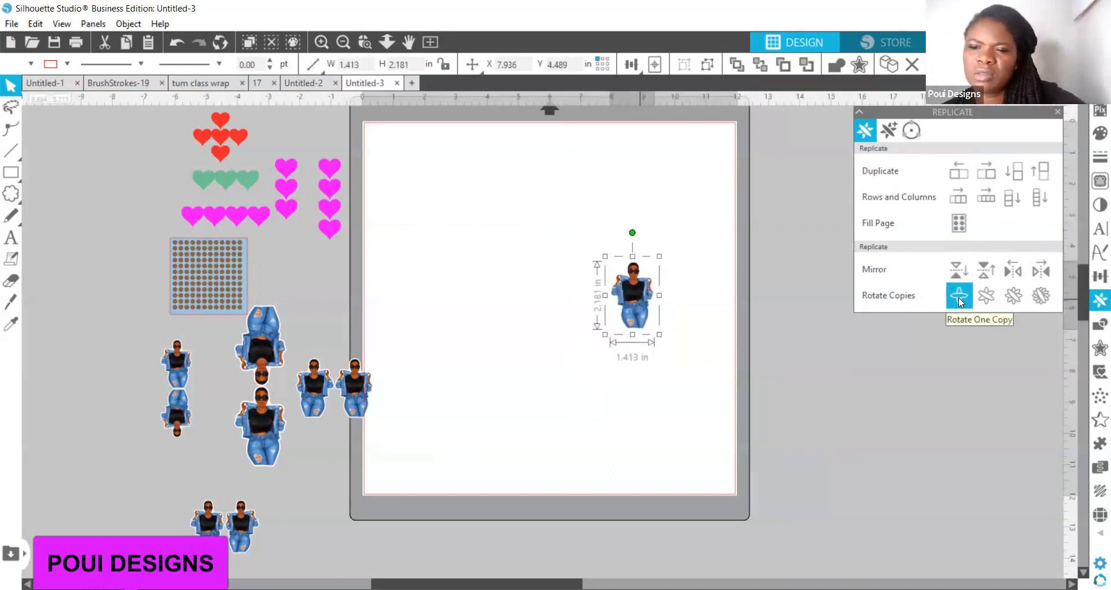
click(959, 302)
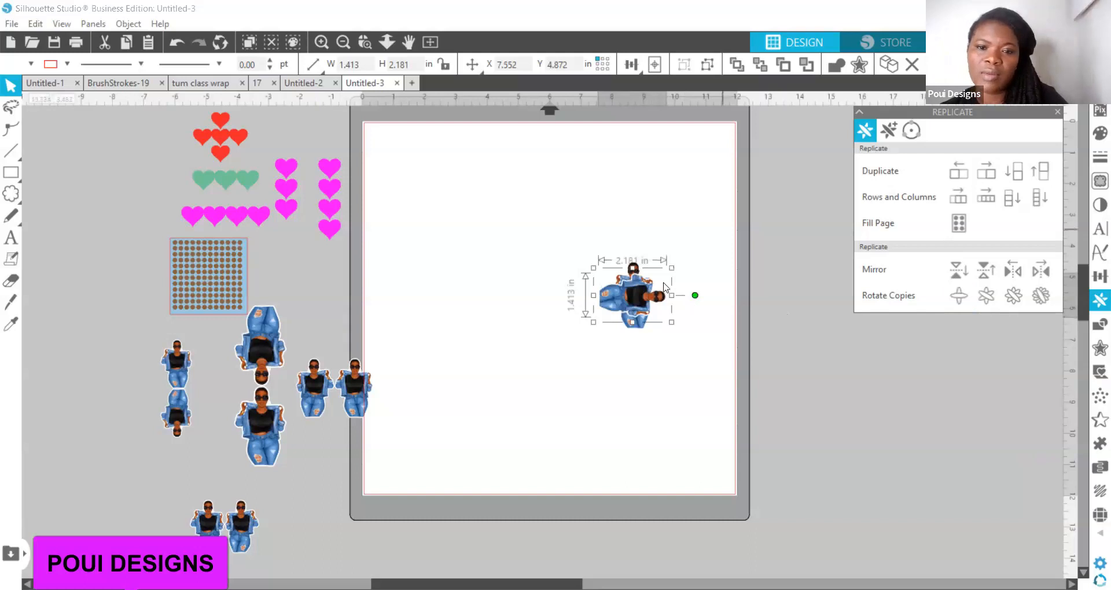
Group the woman with her rotated copy and move the group off the page beside the small pairs at the lower left
drag(723, 230, 569, 384)
key(i)
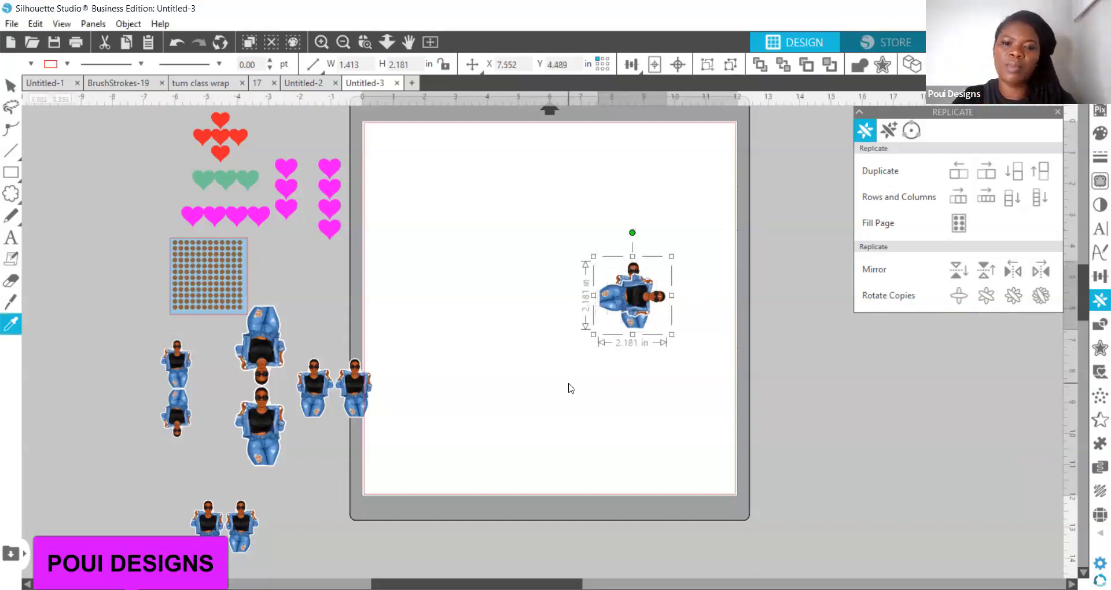
key(v)
drag(625, 324, 315, 556)
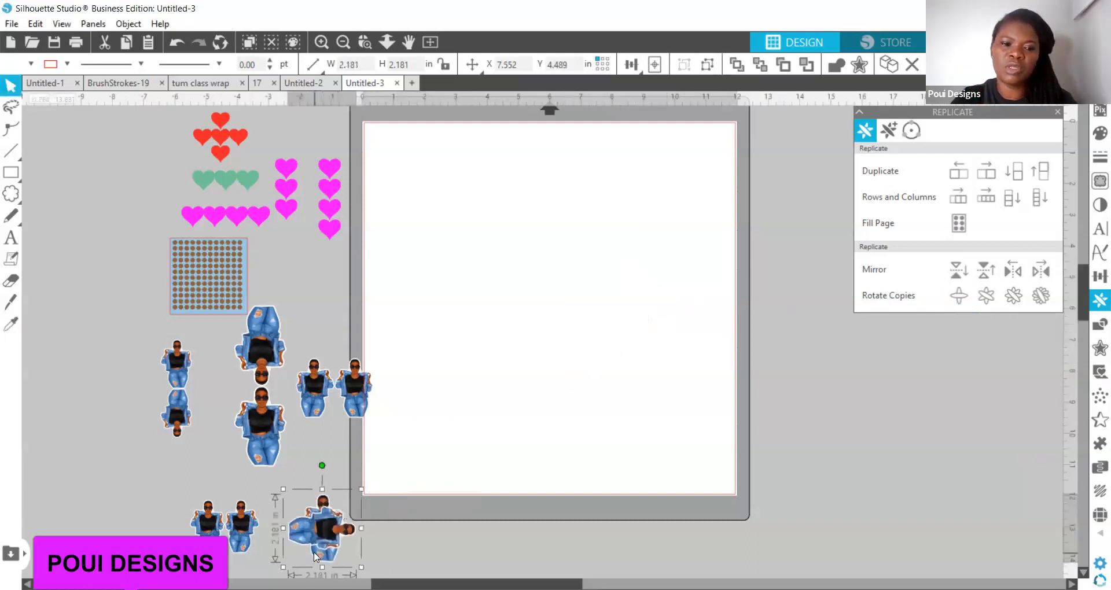
Paste the woman, move her up to the middle of the page, and add two rotated copies of her
click(489, 348)
key(ctrl+v)
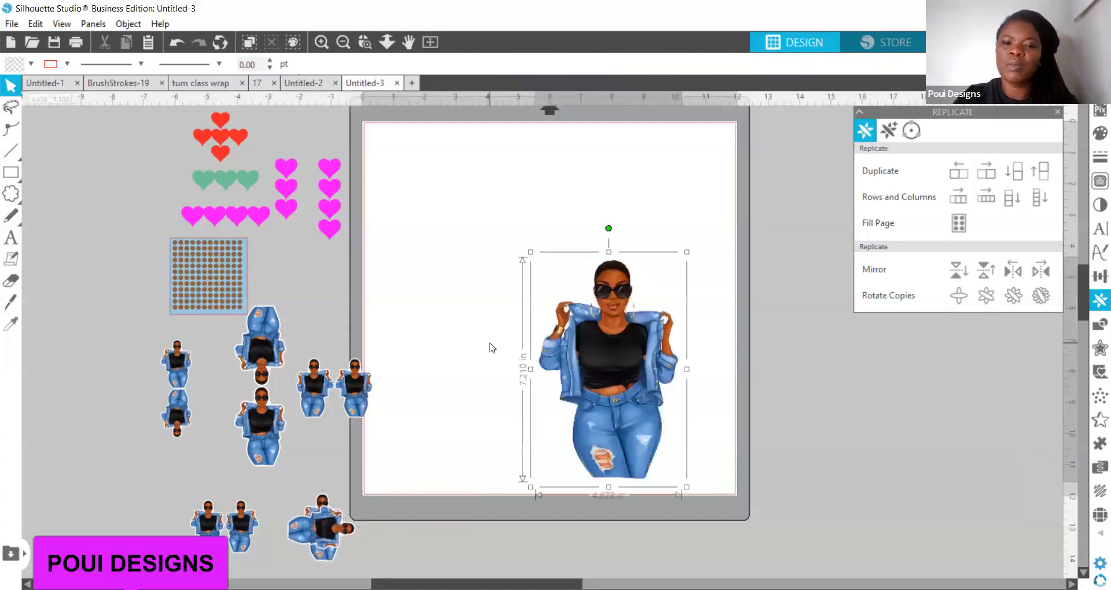
drag(625, 356, 614, 280)
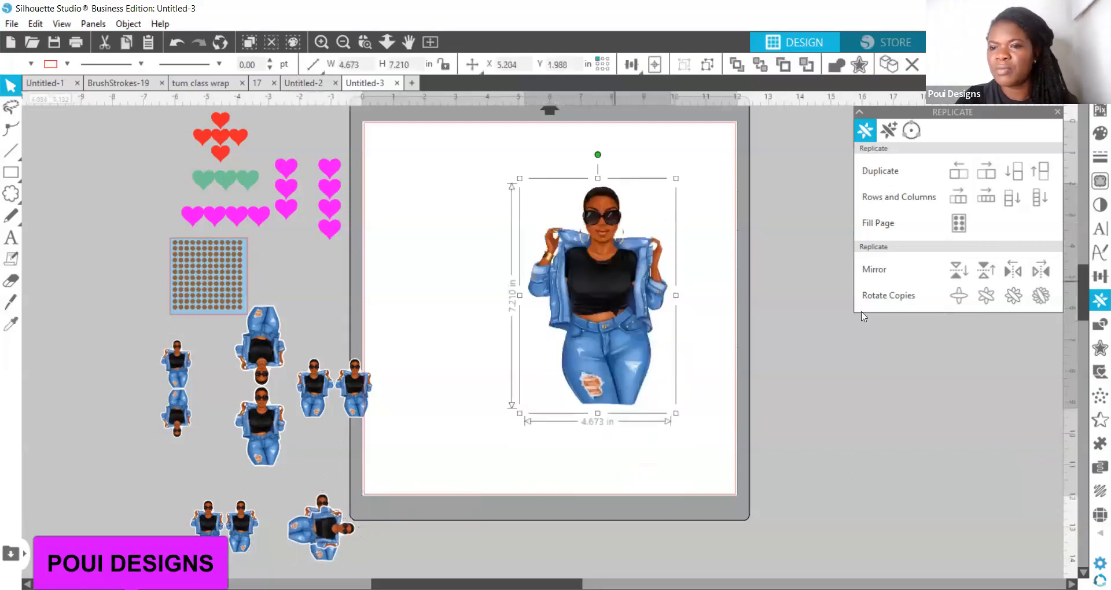
click(986, 296)
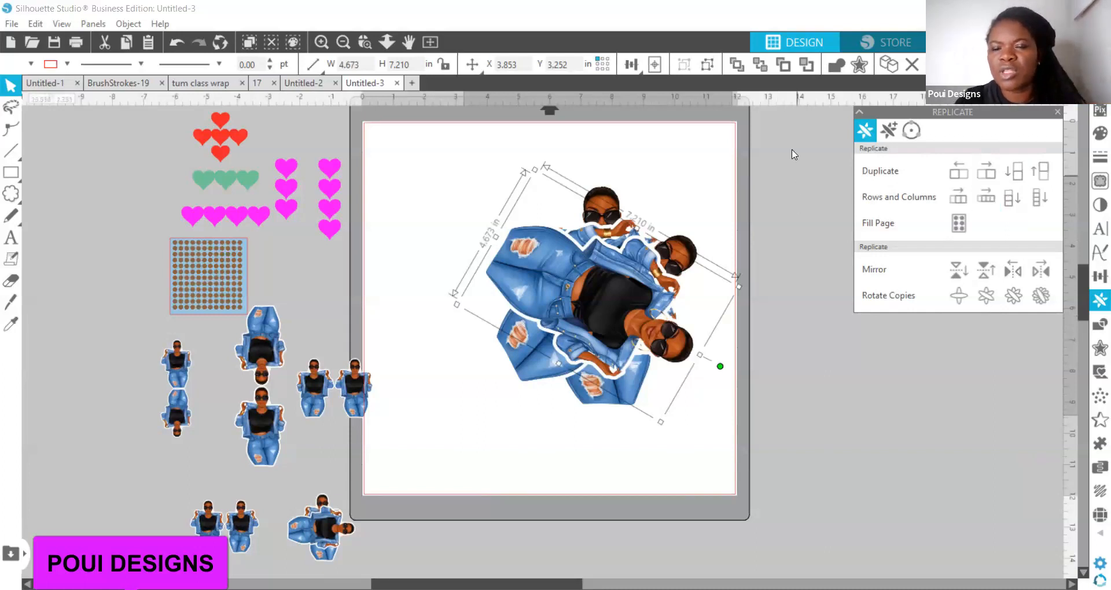
Group the woman with her two rotated copies, shrink the group to about 2.03 by 2.10 in and place it off the page's lower left
drag(792, 152, 453, 466)
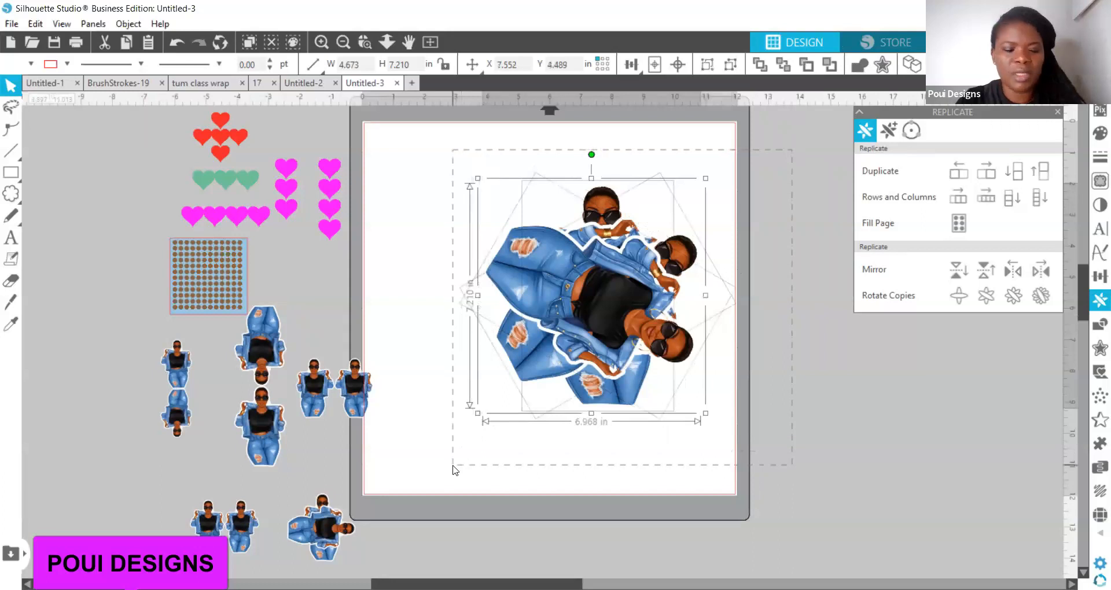
key(i)
key(ctrl+g)
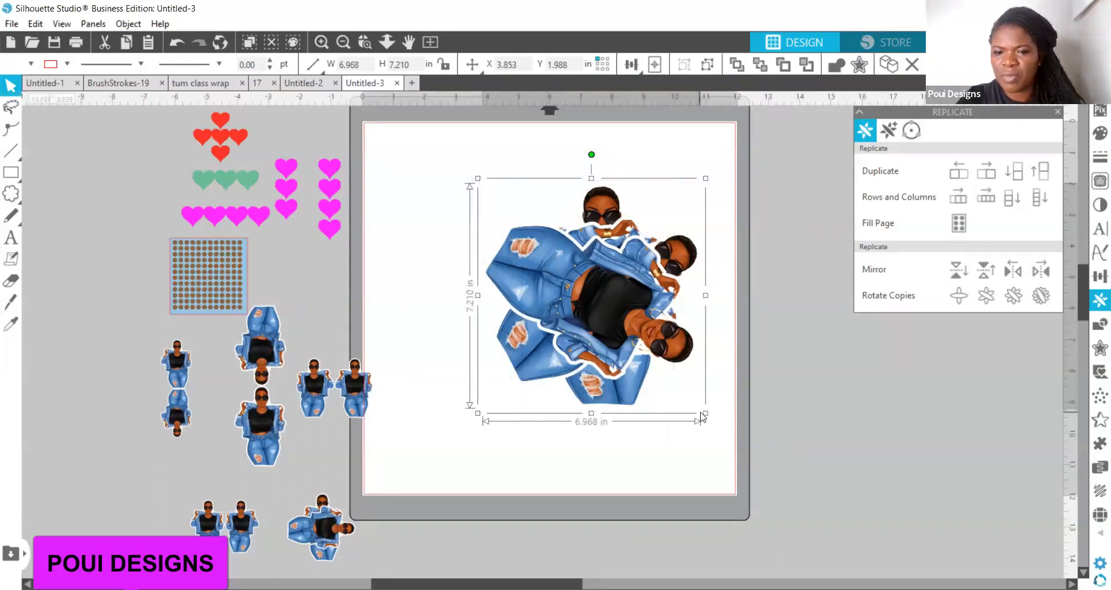
drag(706, 413, 106, 589)
scroll(481, 394, down, 3)
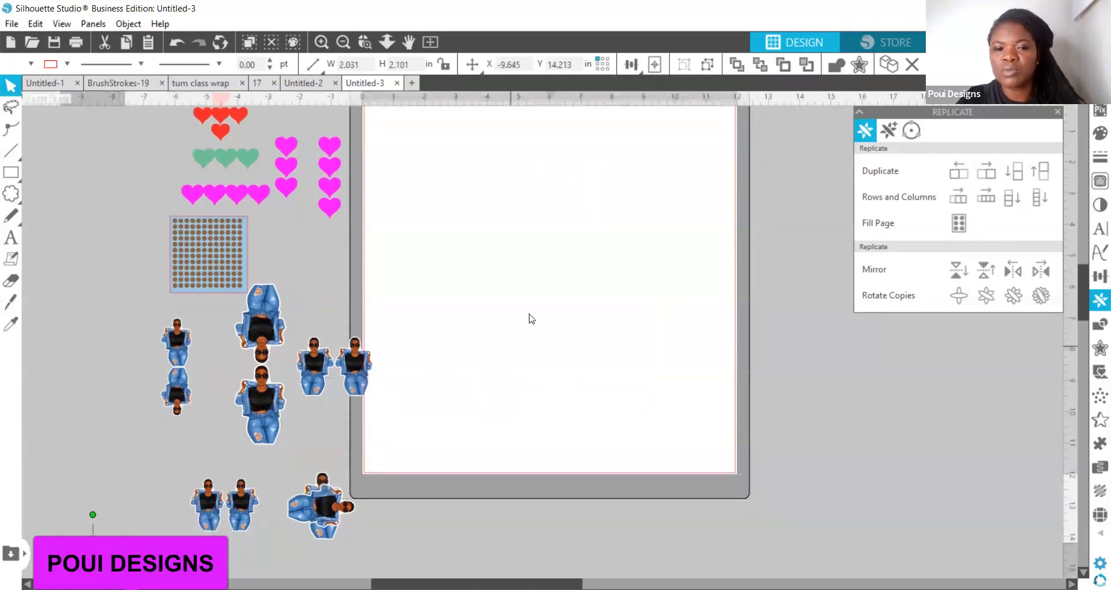
Paste the woman, move her up to the middle of the page, and add three rotated copies of her
key(ctrl+v)
drag(641, 372, 605, 258)
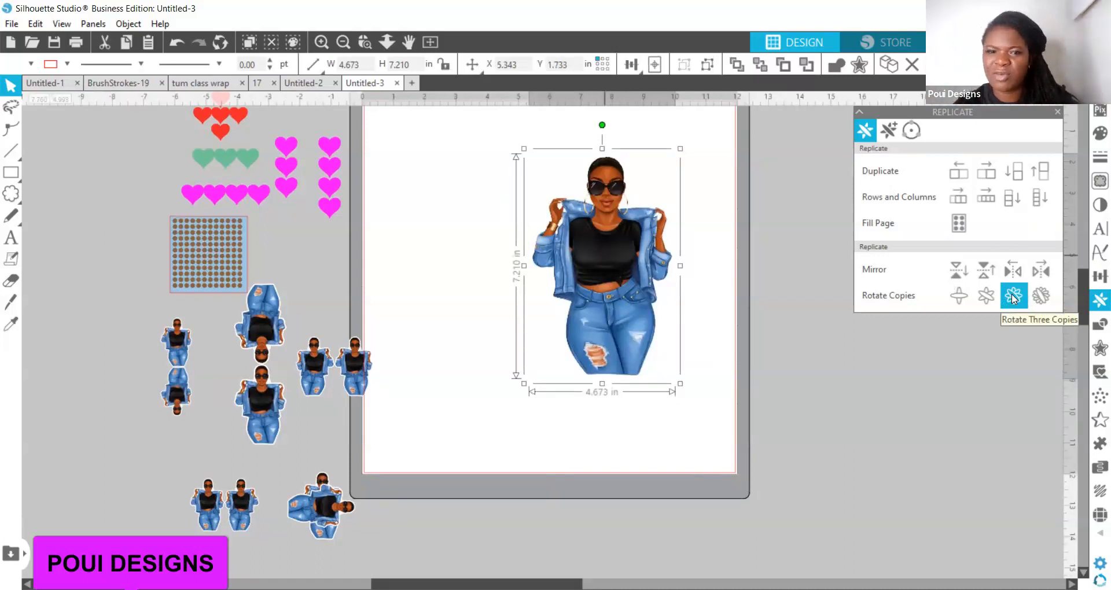
click(1014, 299)
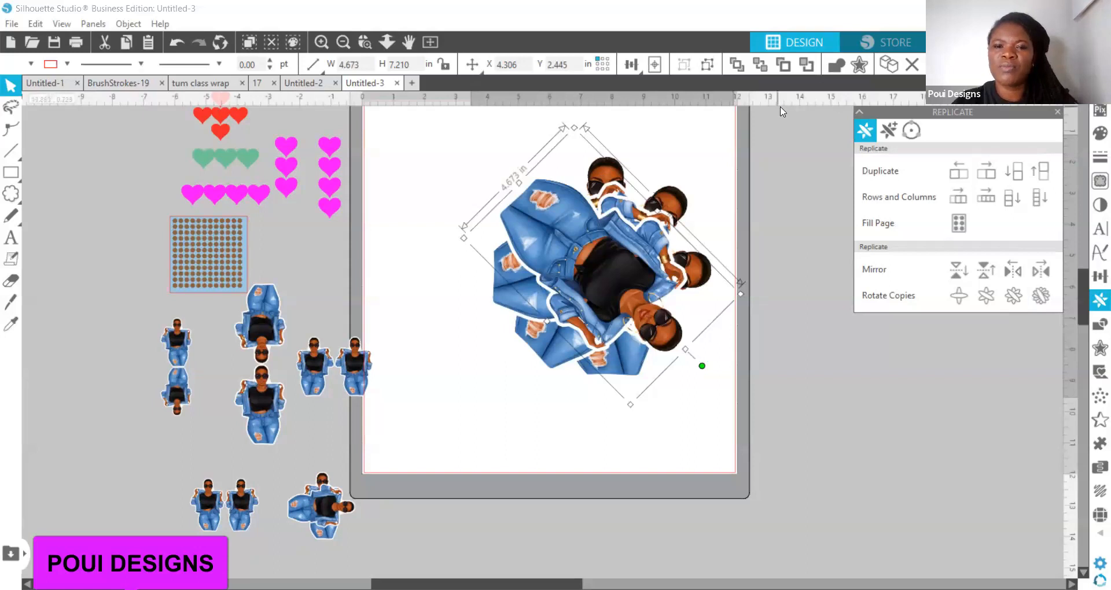
Group the woman with her three rotated copies, shrink the group to about 2.73 in square and move it far off the page's left side
drag(570, 324, 463, 454)
key(i)
key(ctrl+g)
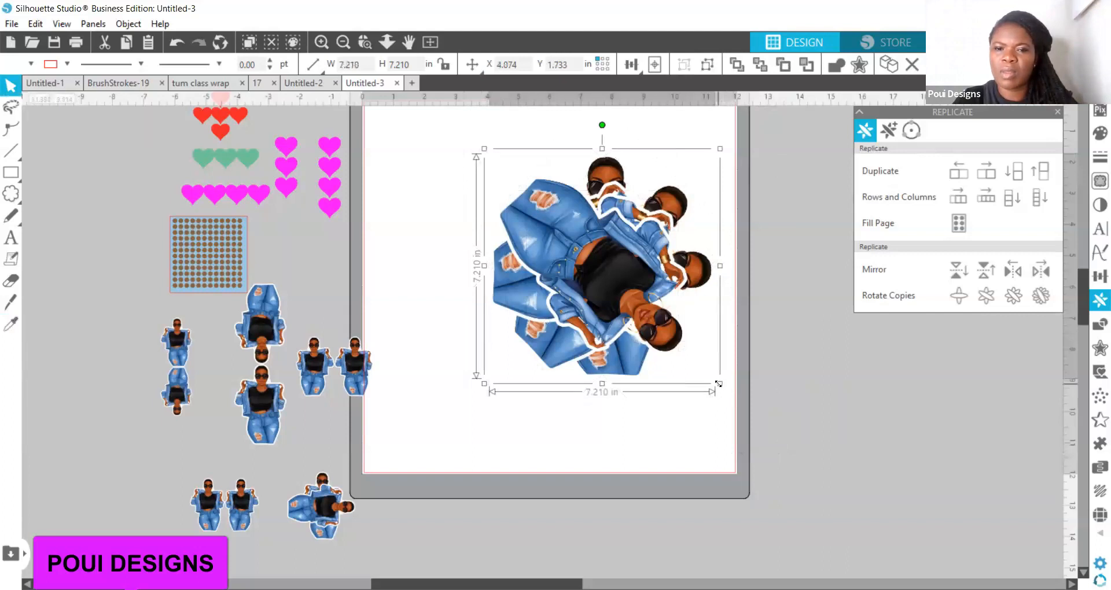
drag(613, 282, 547, 205)
drag(214, 301, 70, 331)
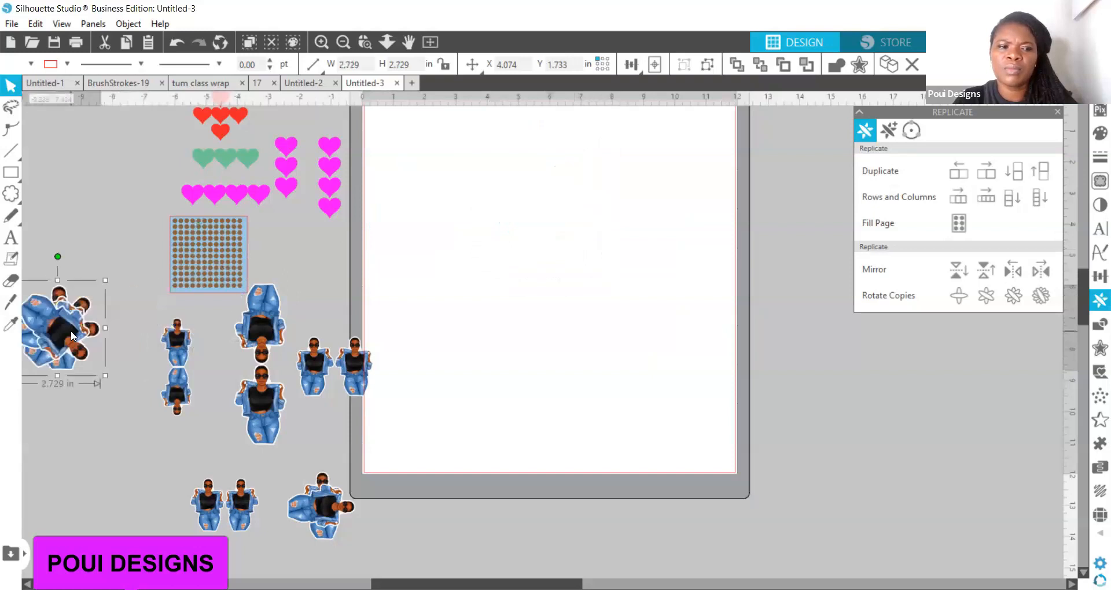
Paste the woman again, move her up on the page, and add five rotated copies of her
click(479, 285)
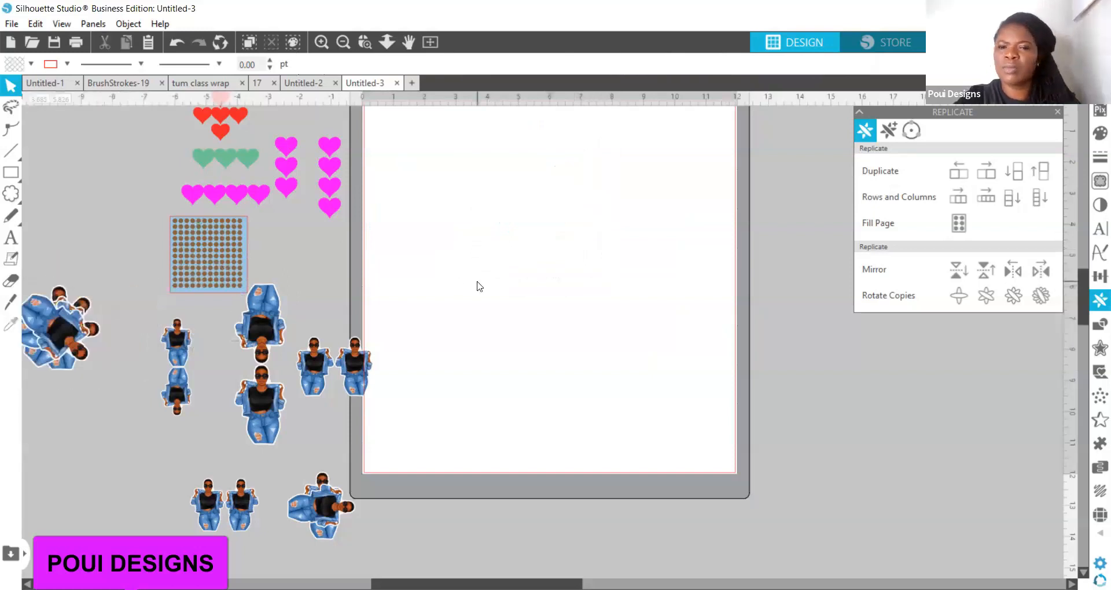
key(ctrl+v)
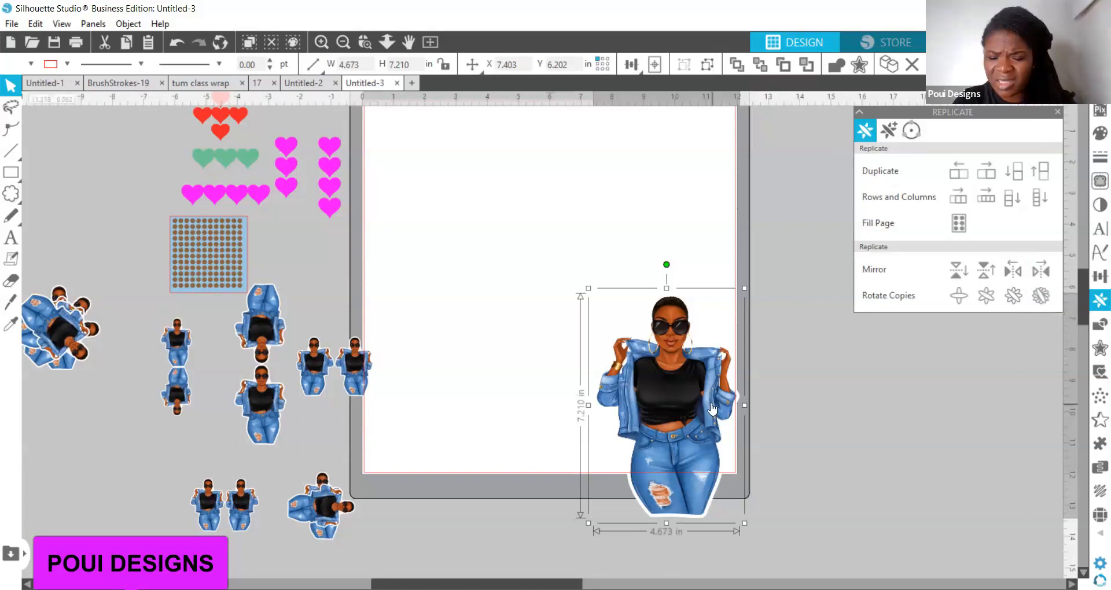
drag(669, 297, 624, 186)
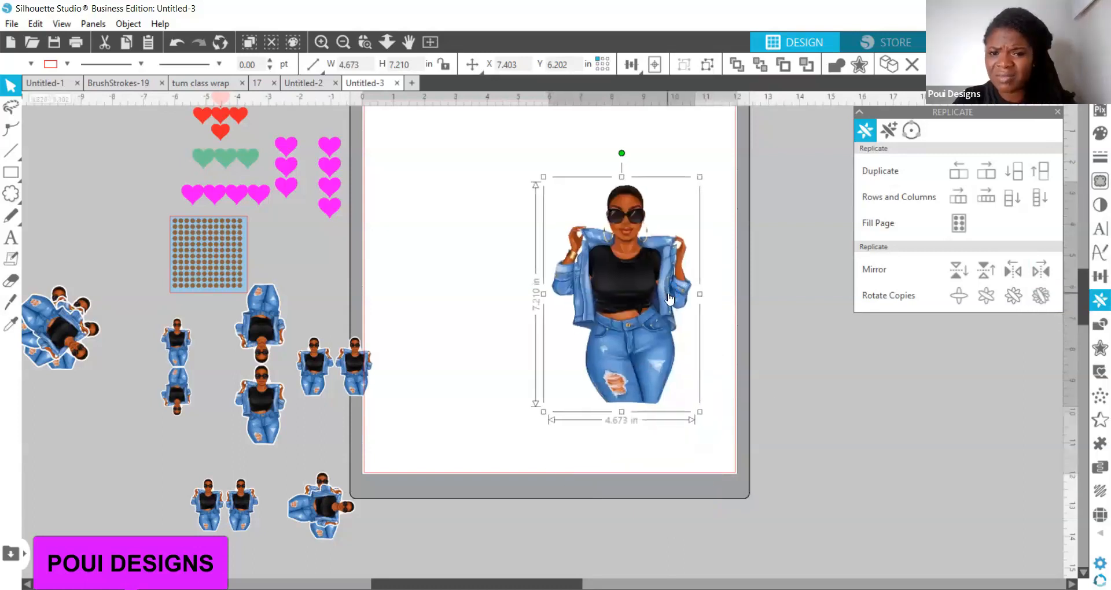
click(1041, 296)
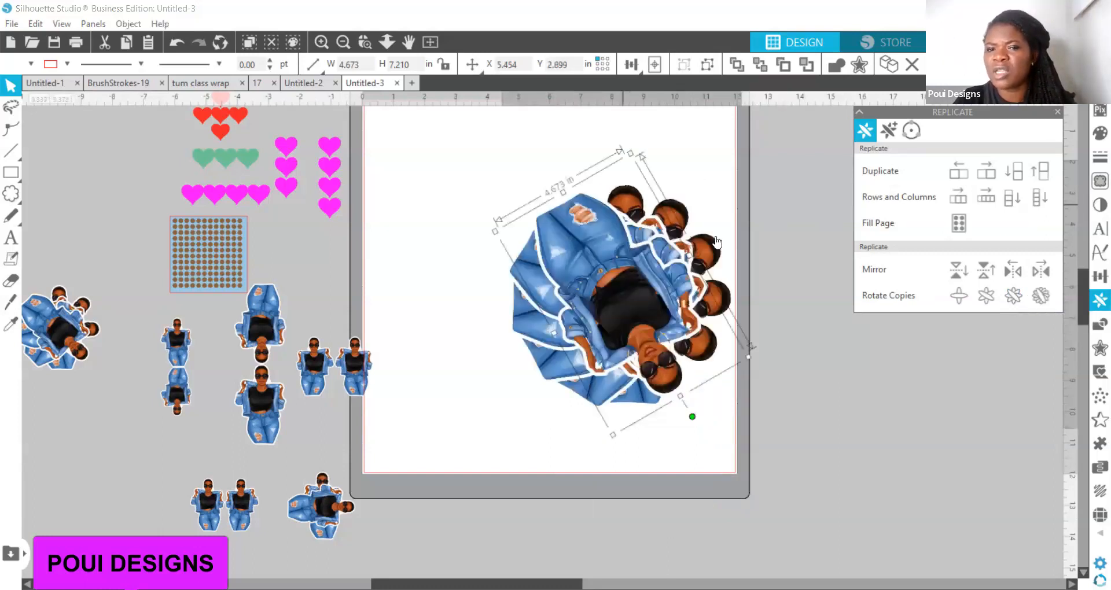
Group the woman with her five rotated copies, shrink the group to about 1.94 in square and move it down the page
drag(799, 125, 471, 470)
key(i)
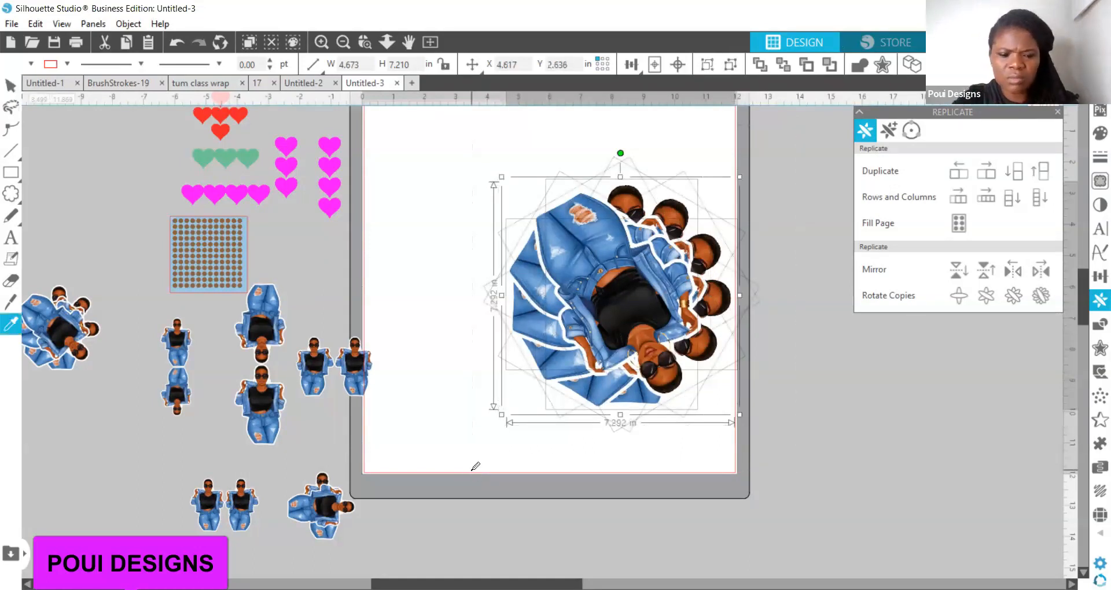
key(ctrl+g)
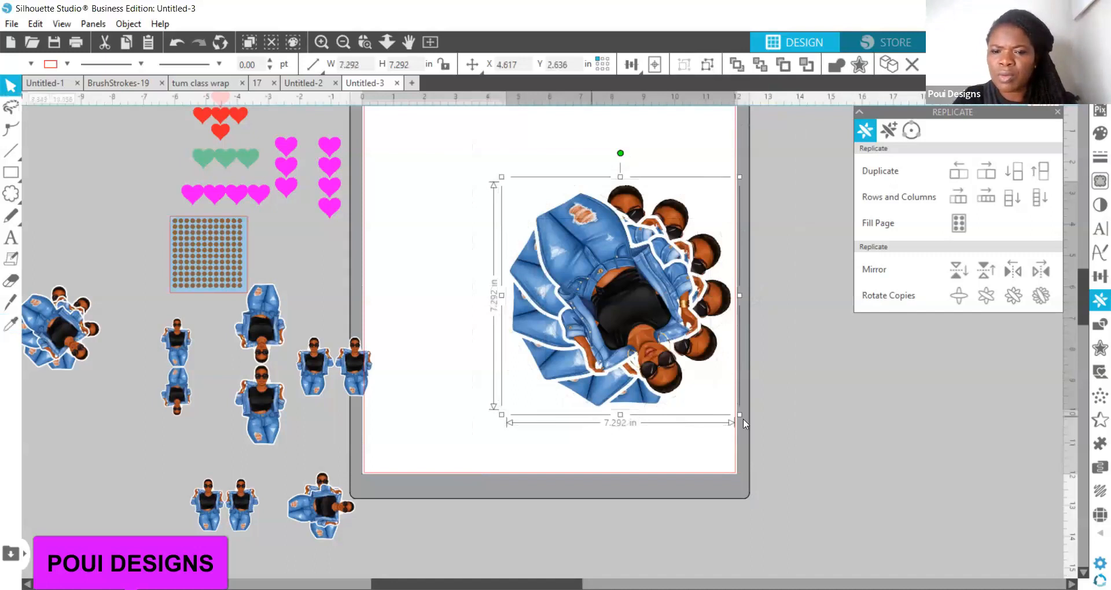
drag(652, 331, 570, 253)
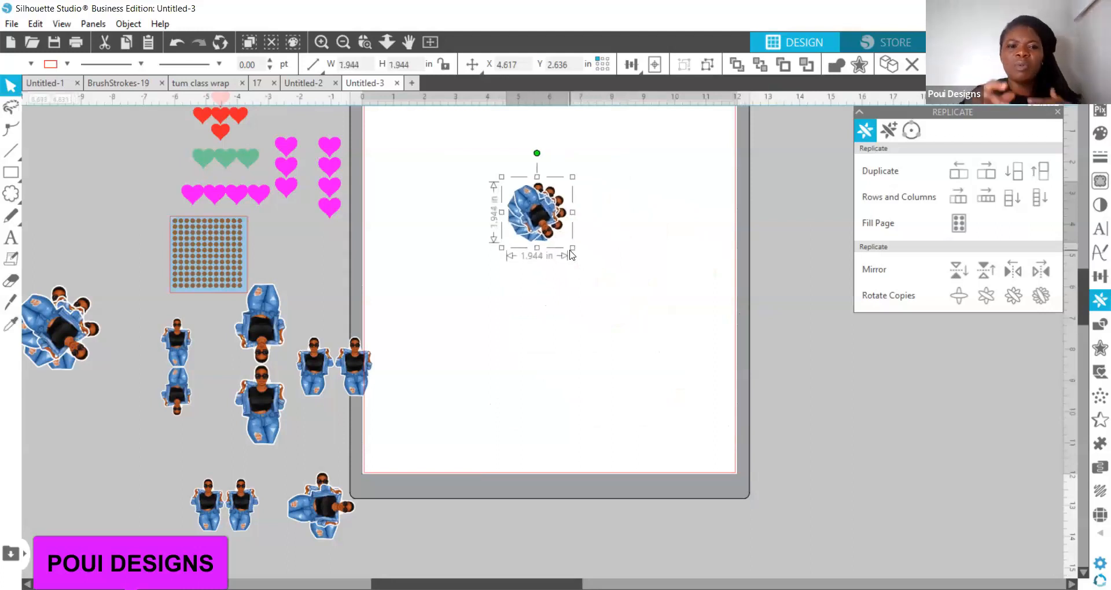
drag(549, 225, 557, 358)
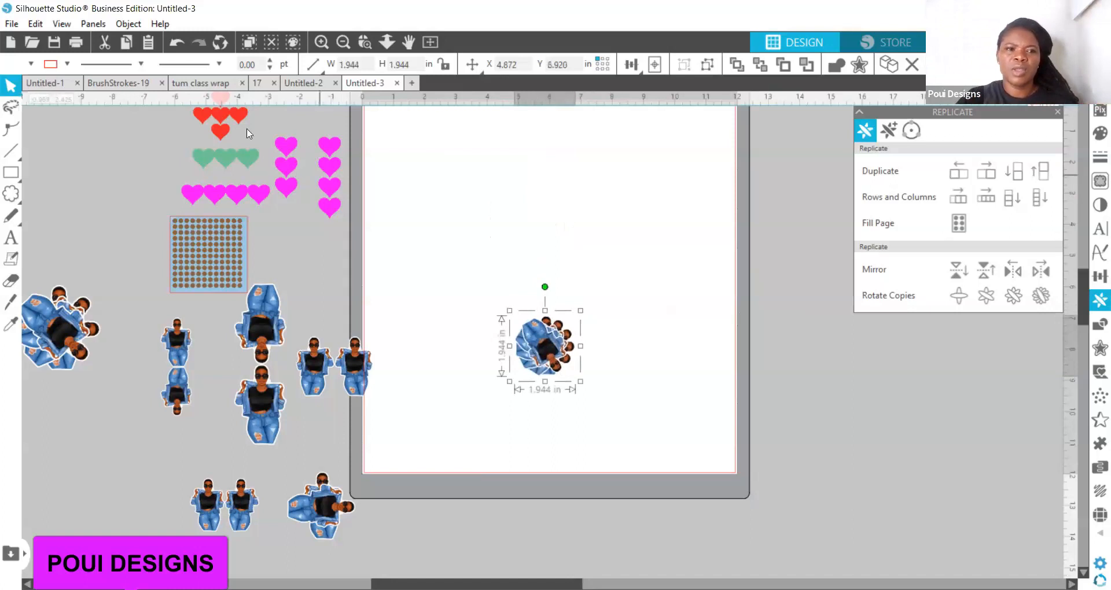
Move the red heart cross into the page's upper-left corner and delete the horizontal guide line near the page's top edge
drag(238, 119, 404, 149)
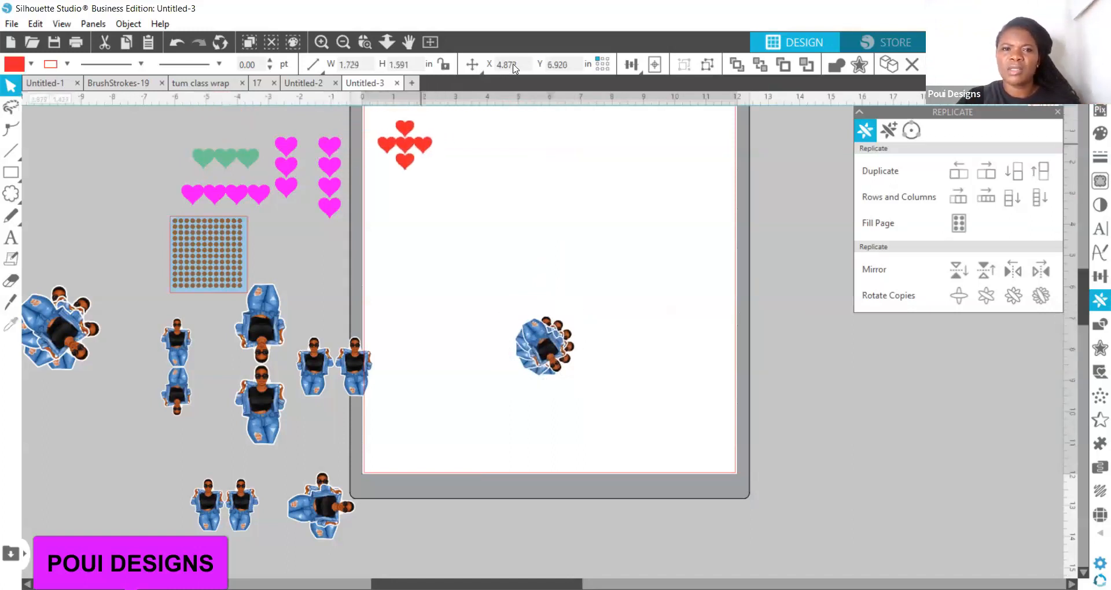
click(430, 46)
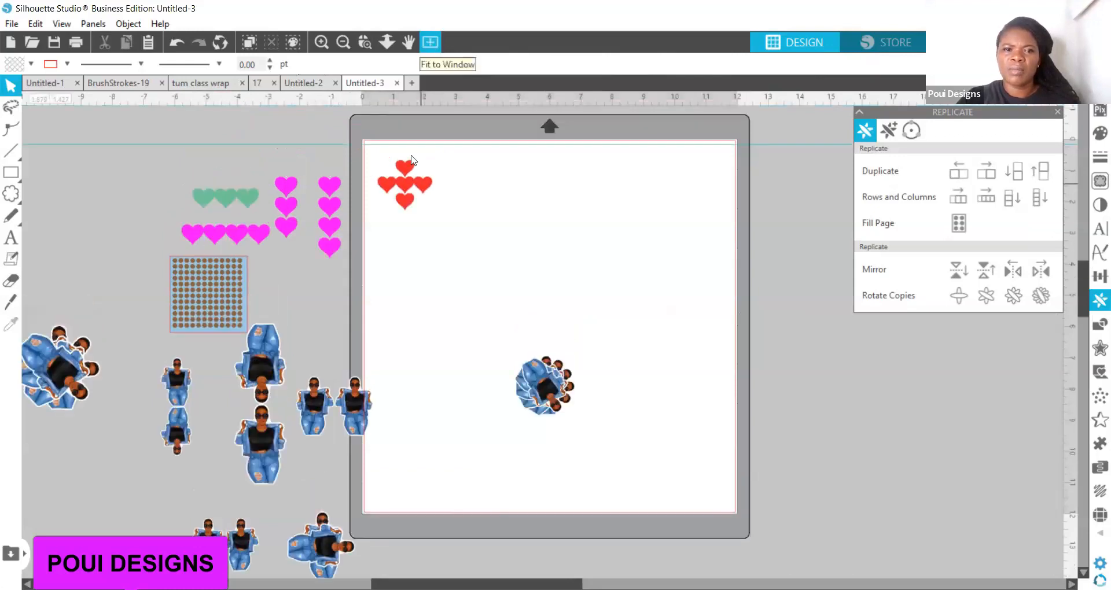
click(405, 200)
drag(405, 200, 397, 192)
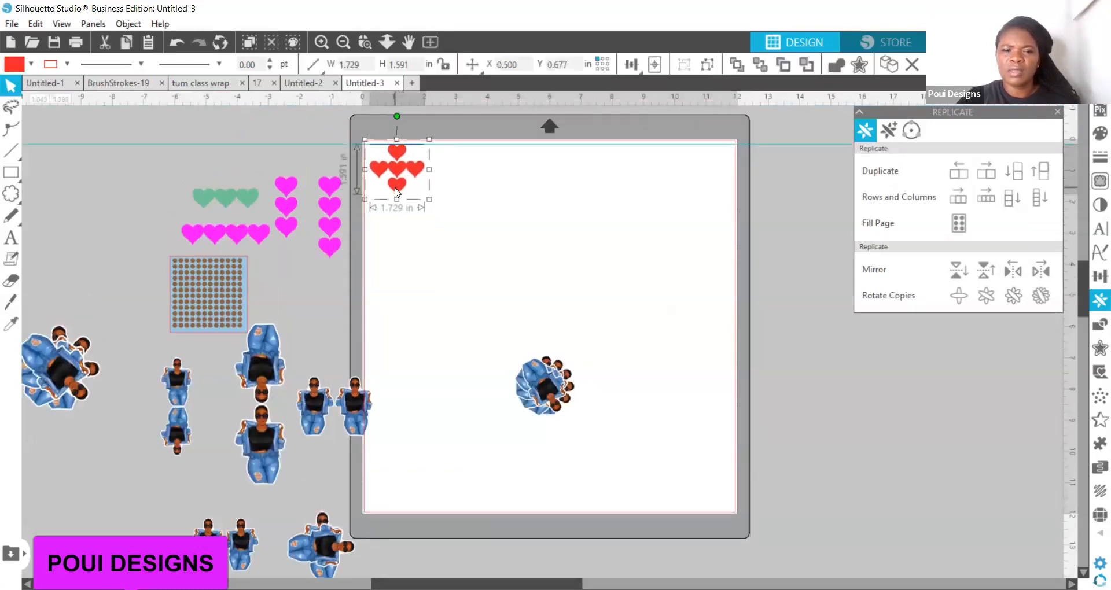
click(486, 145)
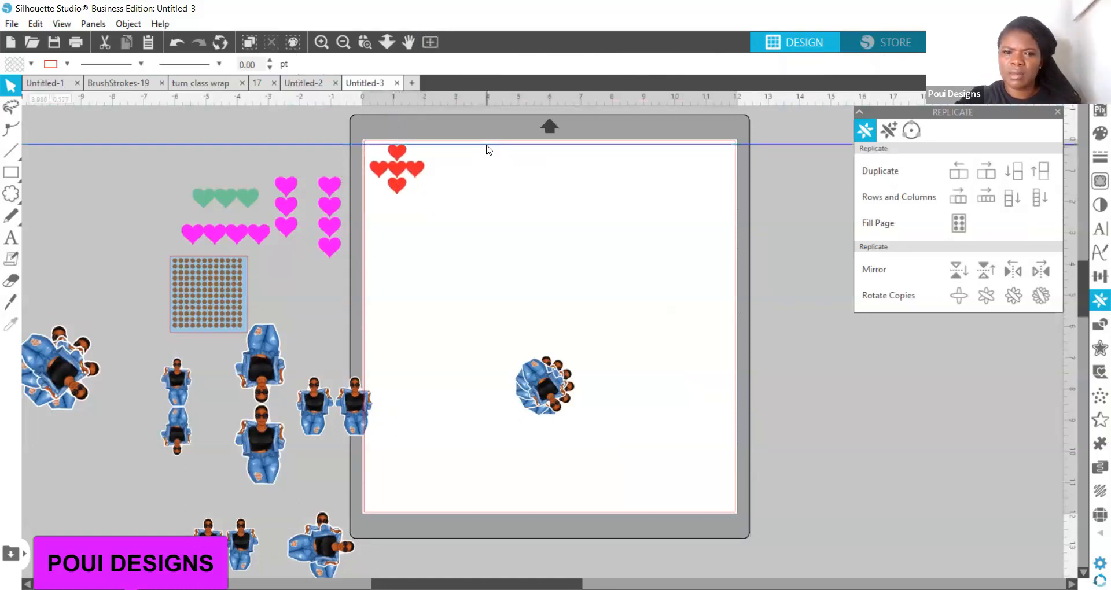
key(Delete)
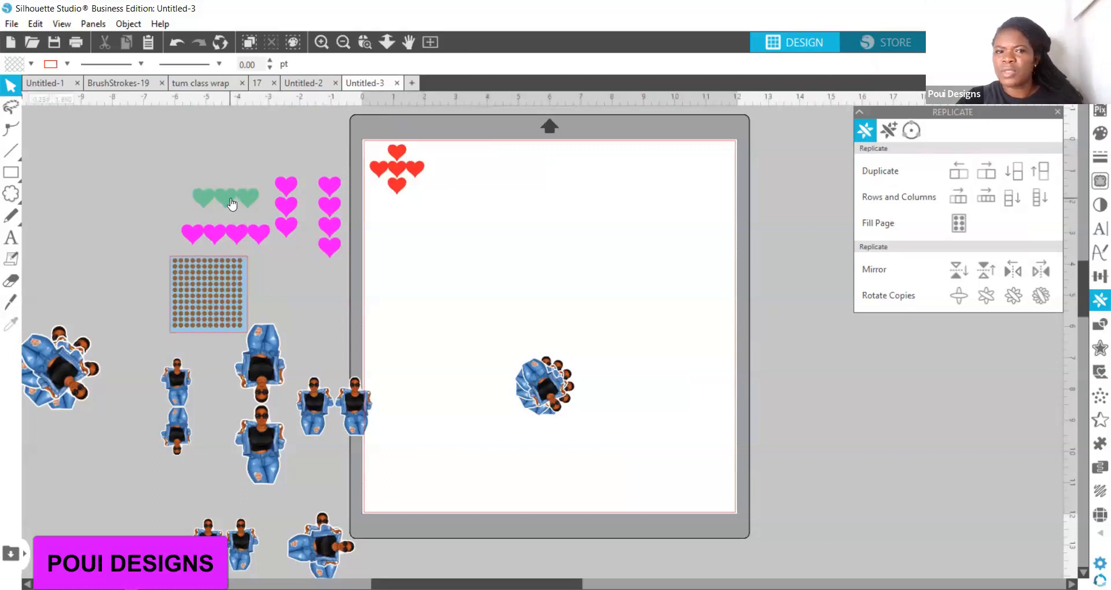
Move the row of three green hearts onto the page and place it just below the red heart cross
drag(232, 203, 481, 173)
click(576, 163)
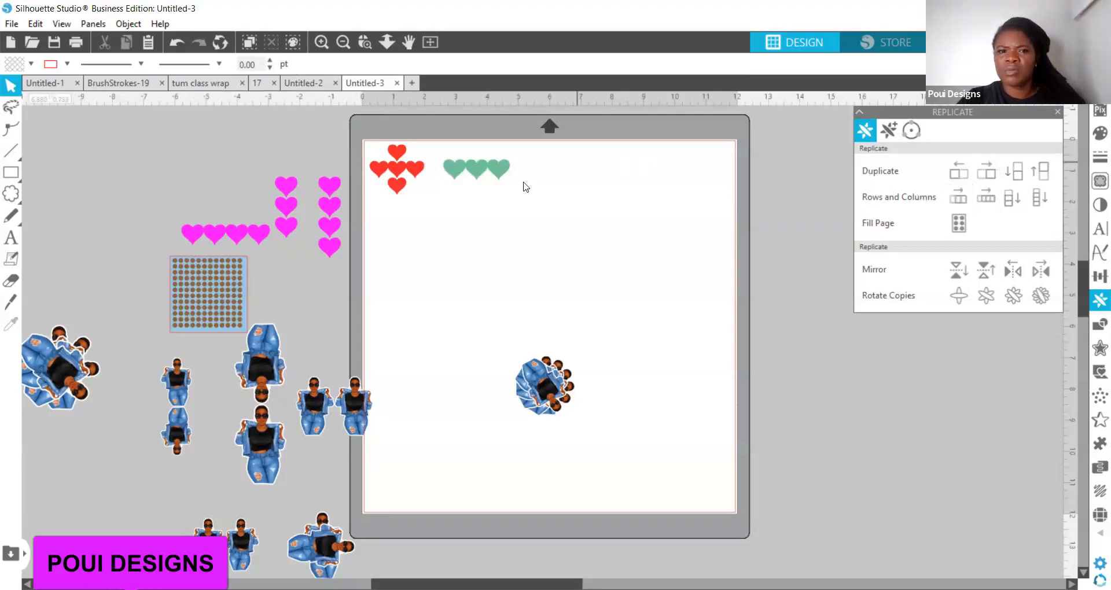
drag(498, 176, 424, 218)
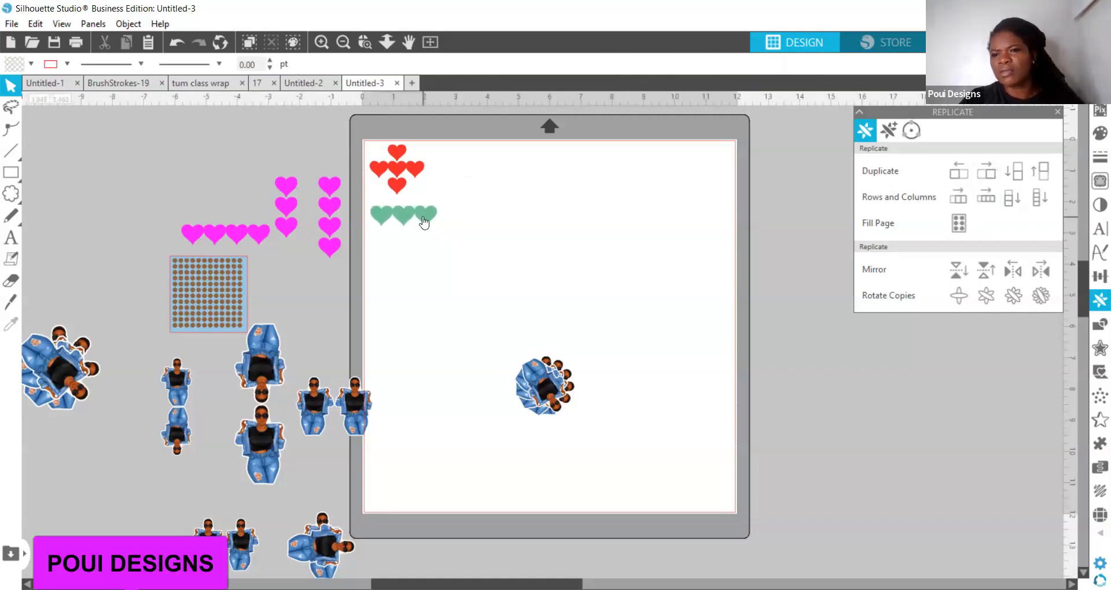
Move the magenta row of four hearts and both magenta heart columns onto the page, lined up to the right of the green row
mouse_move(244, 233)
mouse_down()
mouse_move(525, 225)
mouse_move(508, 216)
mouse_up()
click(278, 224)
drag(429, 263, 564, 248)
drag(335, 235, 620, 263)
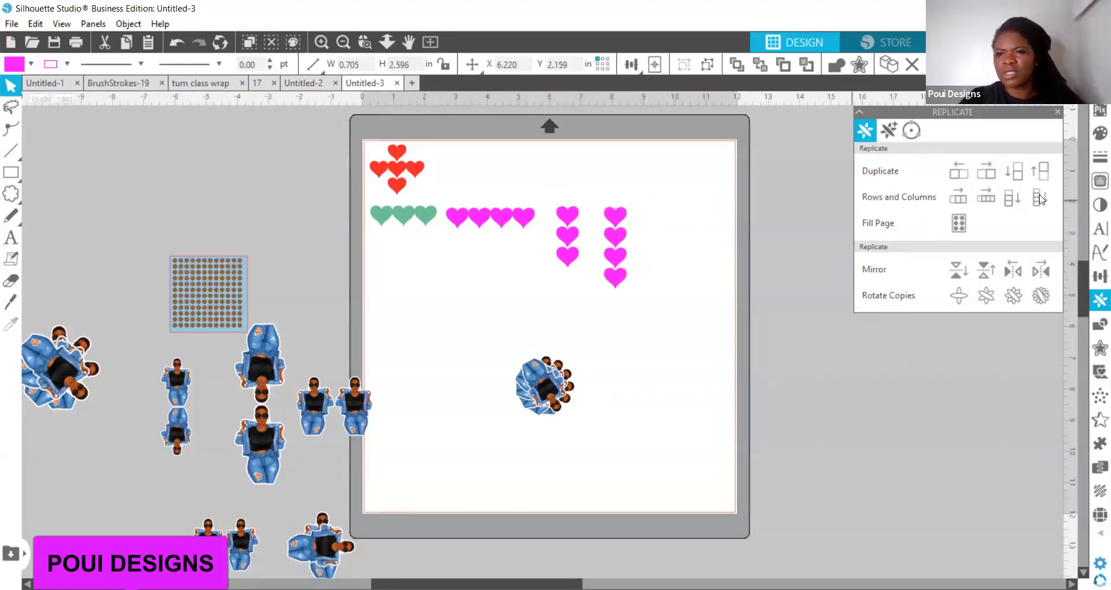
click(838, 205)
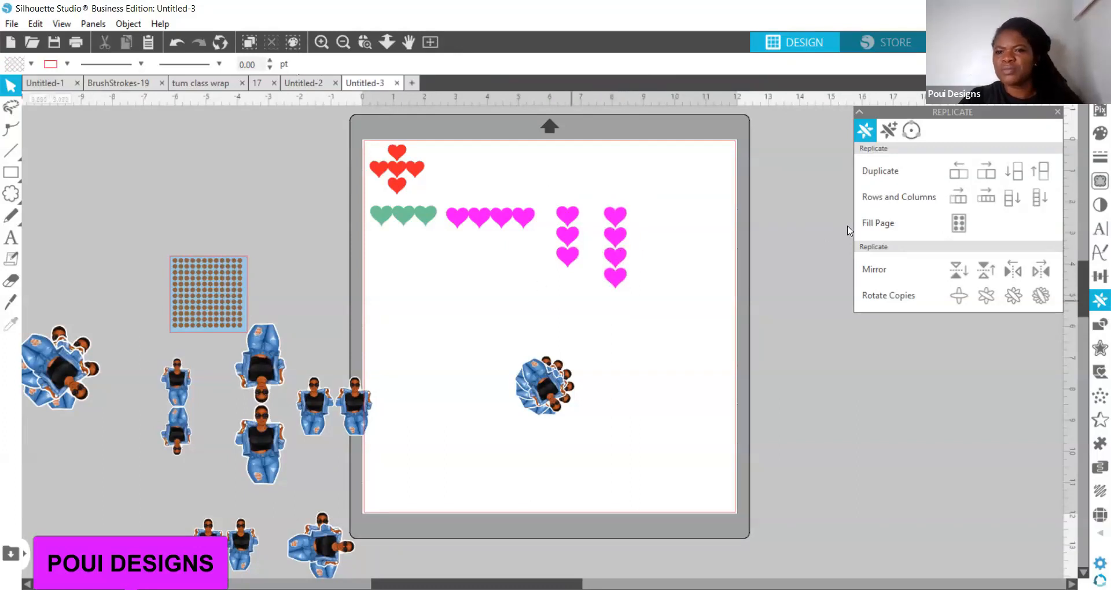
Move the flower pattern square below the green hearts, and place the small vertical mirrored pair of women beneath it
drag(222, 305, 423, 301)
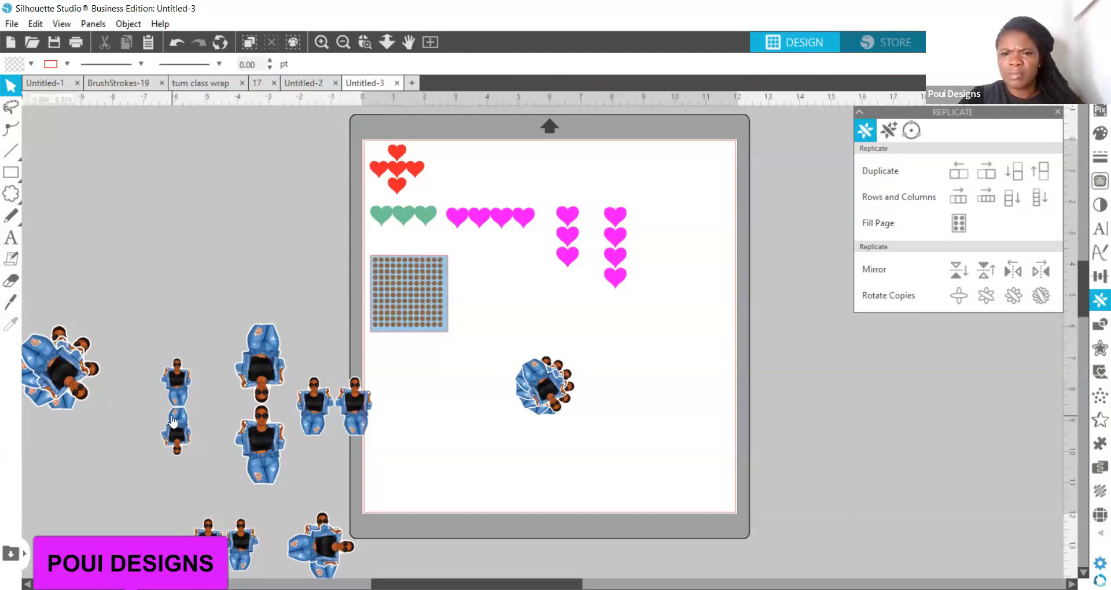
drag(172, 421, 393, 403)
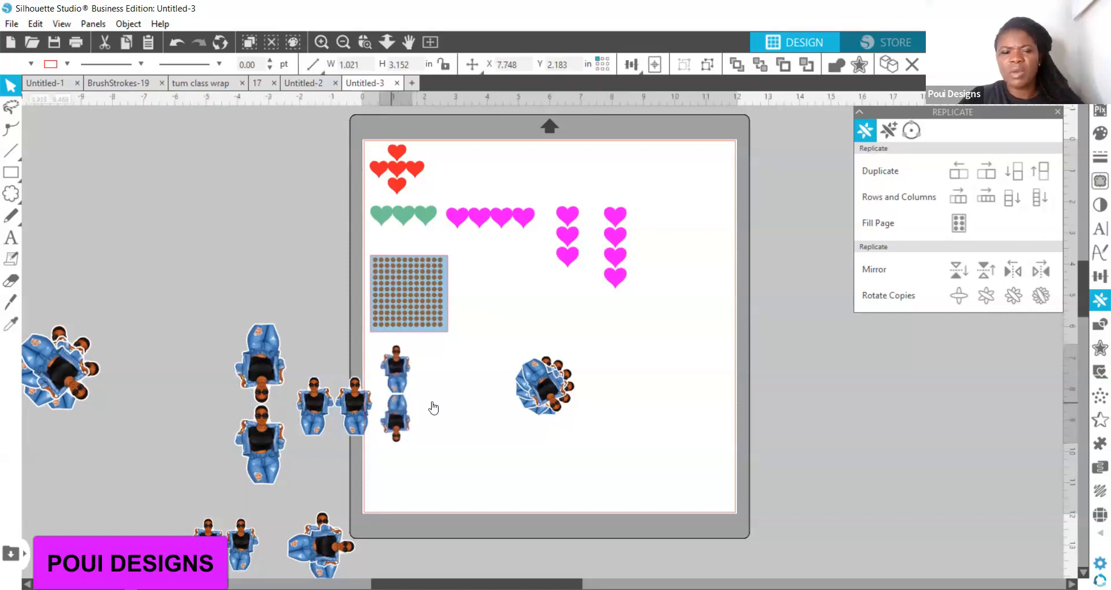
click(447, 406)
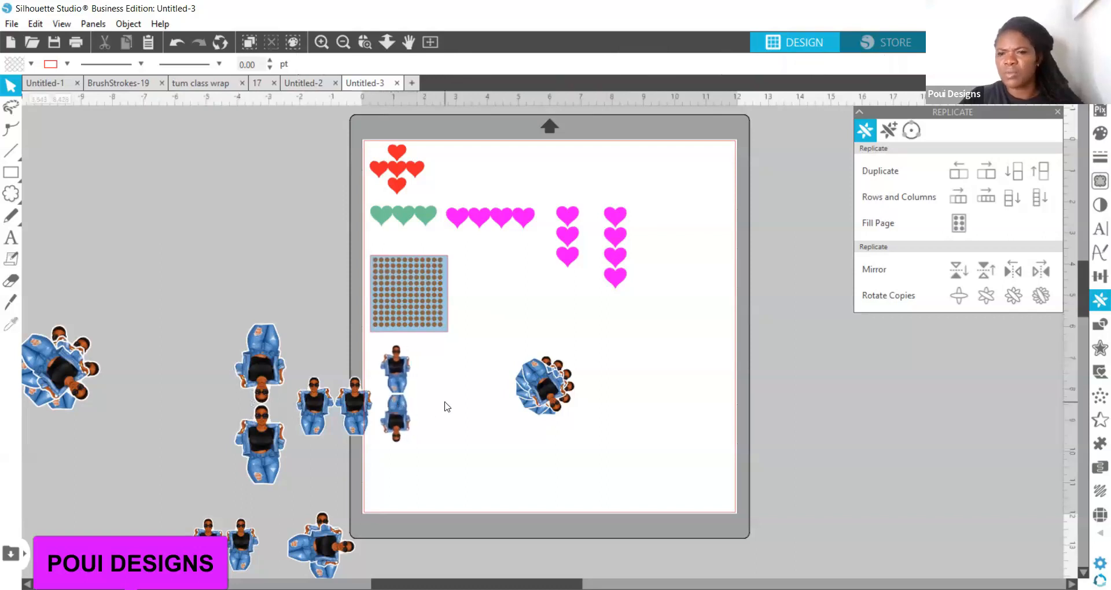
Shrink the larger vertical mirrored pair to about 0.99 by 3.05 in and place it beside the small vertical pair on the page
click(272, 464)
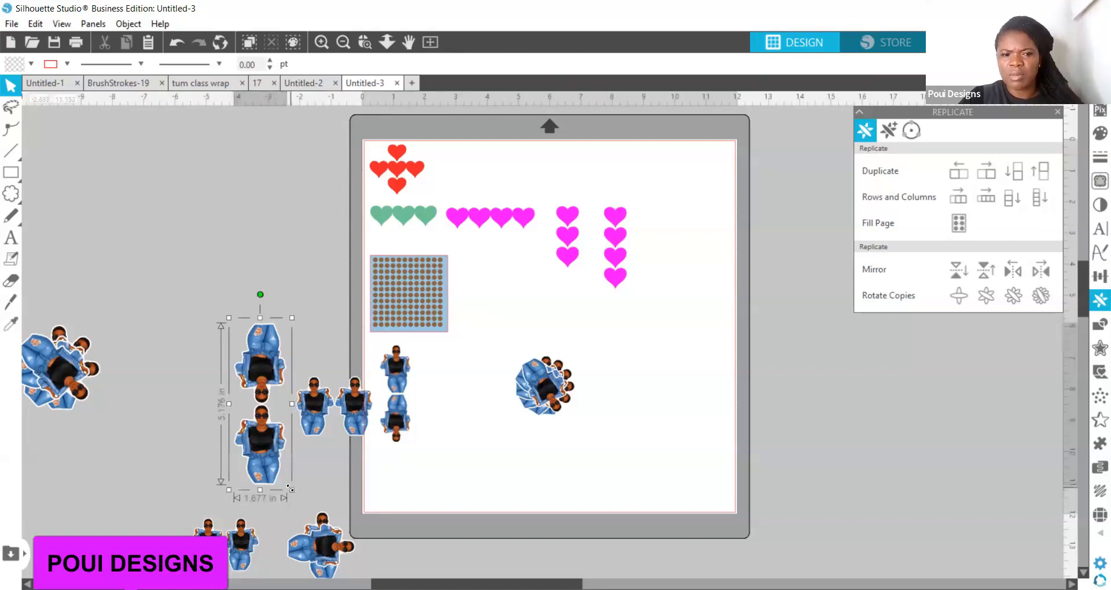
drag(290, 489, 431, 427)
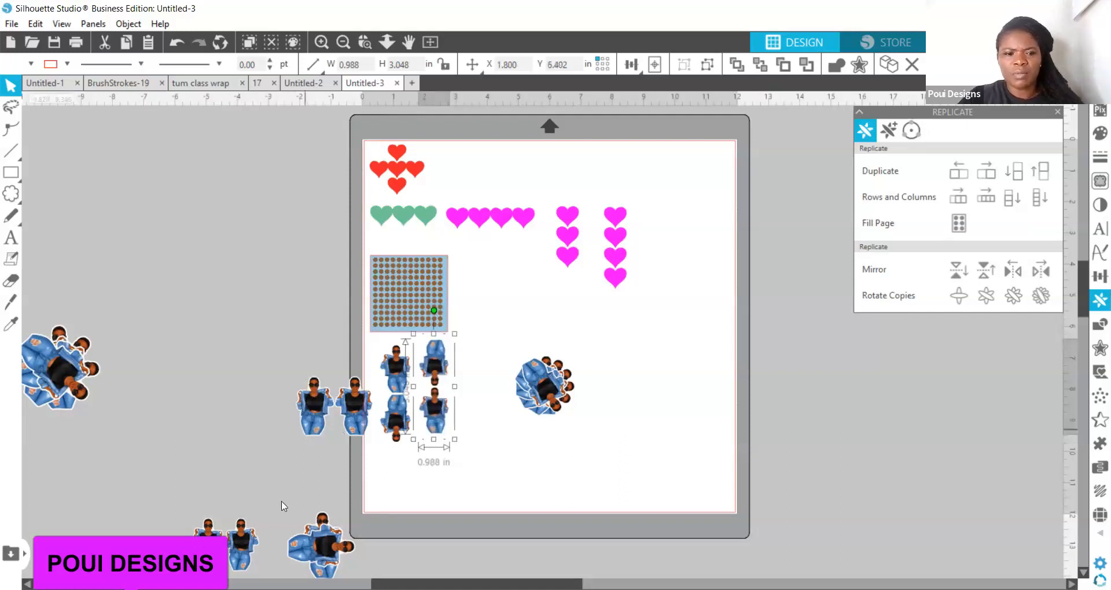
Move the small side-by-side pair onto the page below the vertical pairs, and shift the six-woman rotated group toward the page's lower right
click(239, 546)
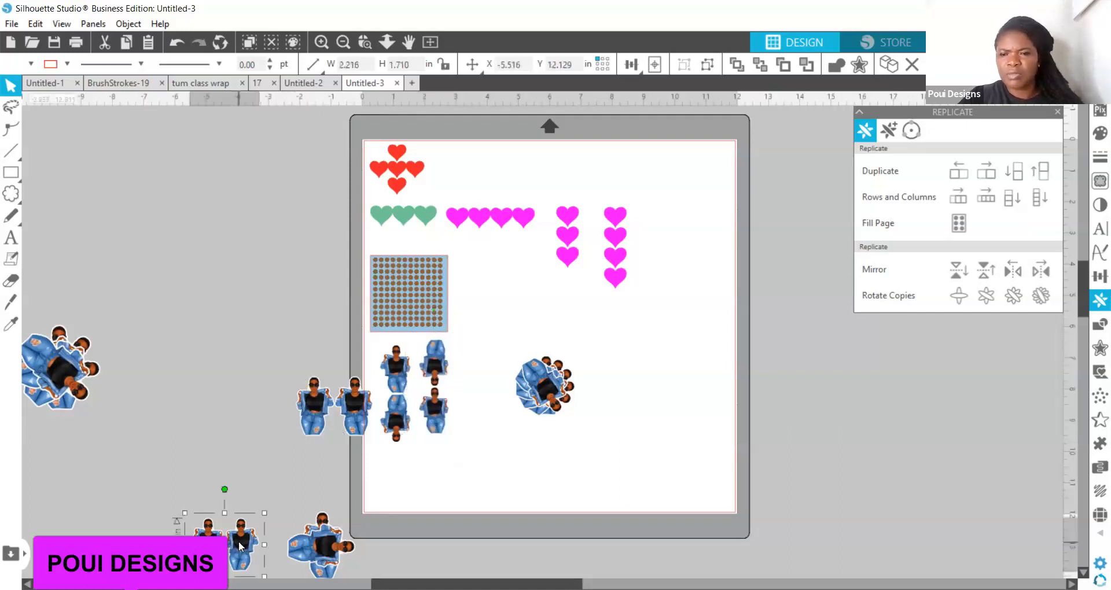
drag(460, 474, 484, 462)
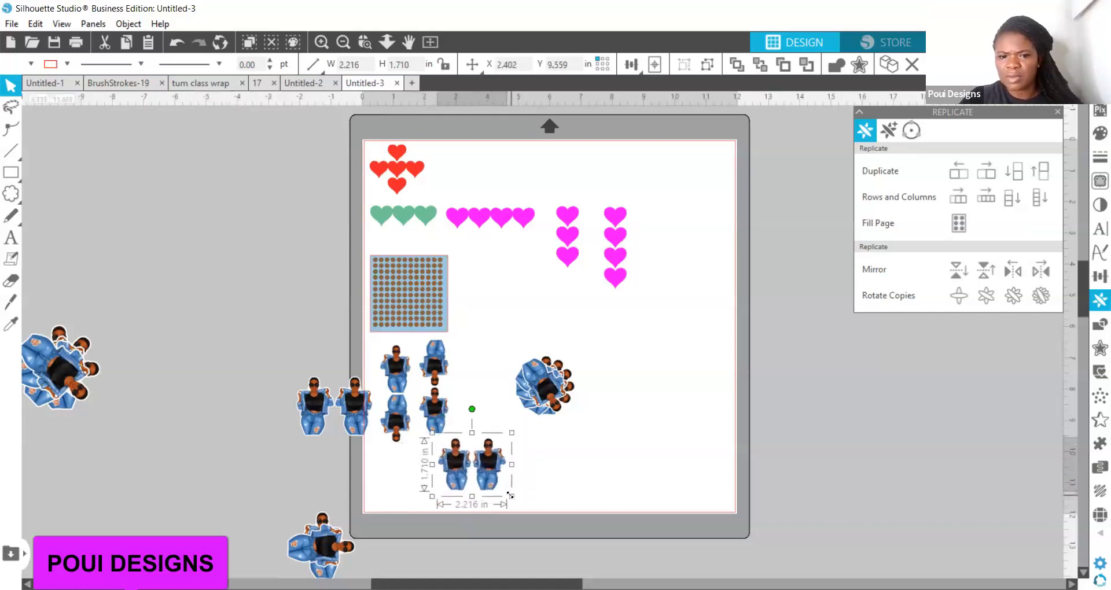
drag(550, 424, 655, 470)
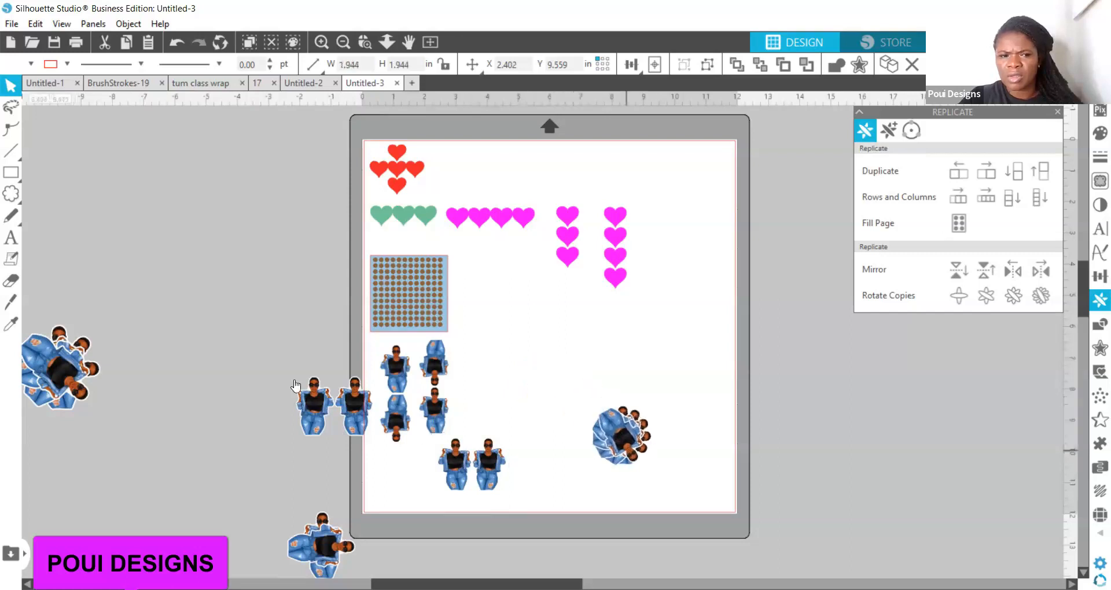
click(192, 273)
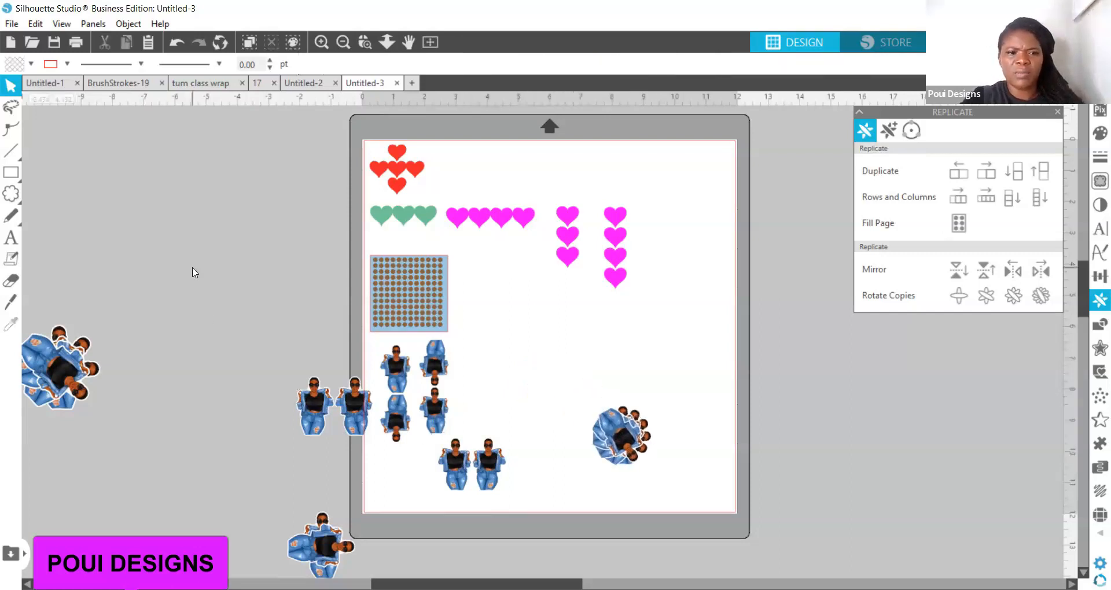
Paste the woman over the page's right edge, and move the larger side-by-side pair onto the page beside the vertical mirrored pairs
key(ctrl+v)
drag(746, 376, 812, 249)
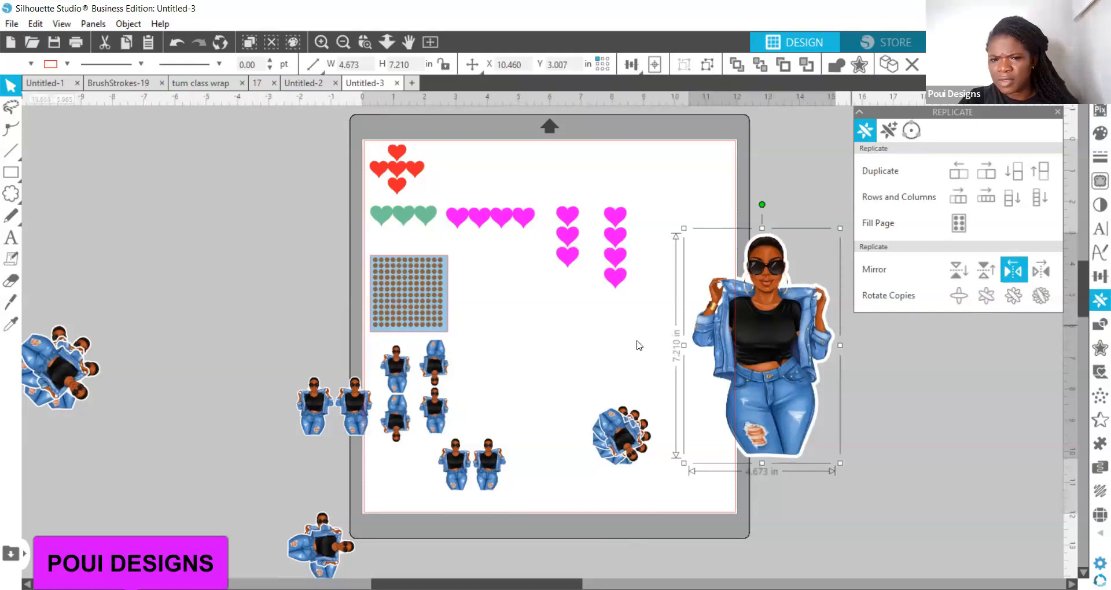
drag(364, 400, 522, 359)
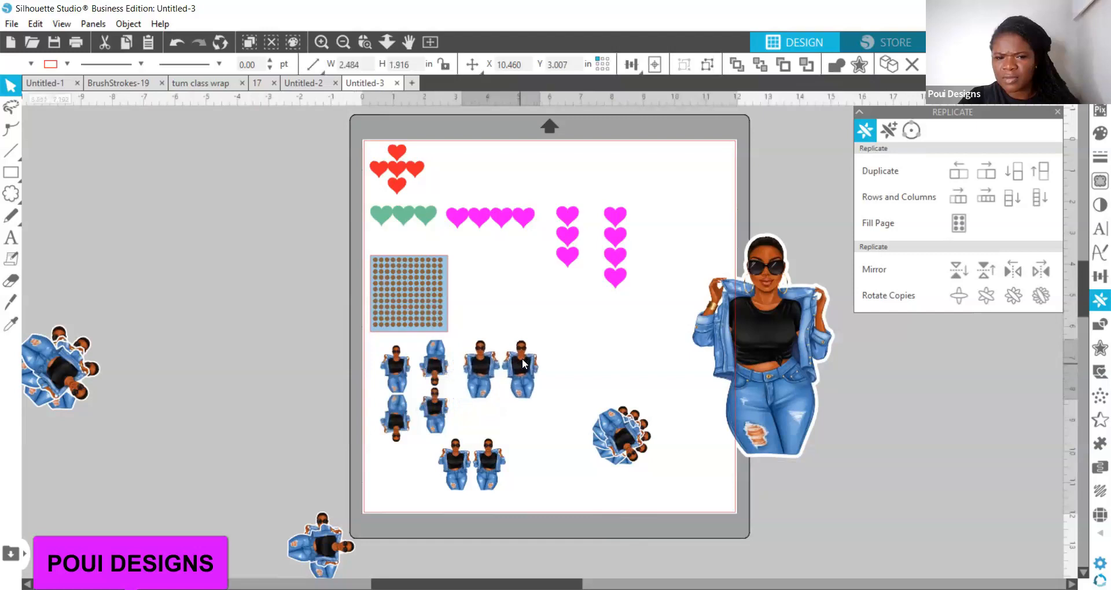
Move the small side-by-side pair of women up beside the larger side-by-side pair, aligned in the same row
click(513, 404)
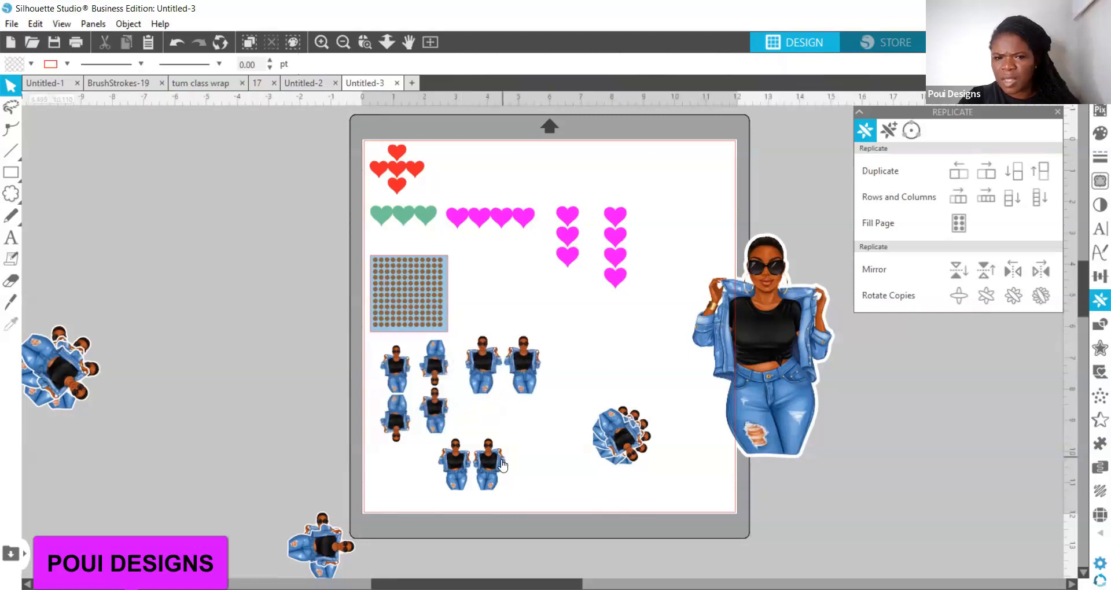
drag(492, 475, 609, 370)
click(416, 523)
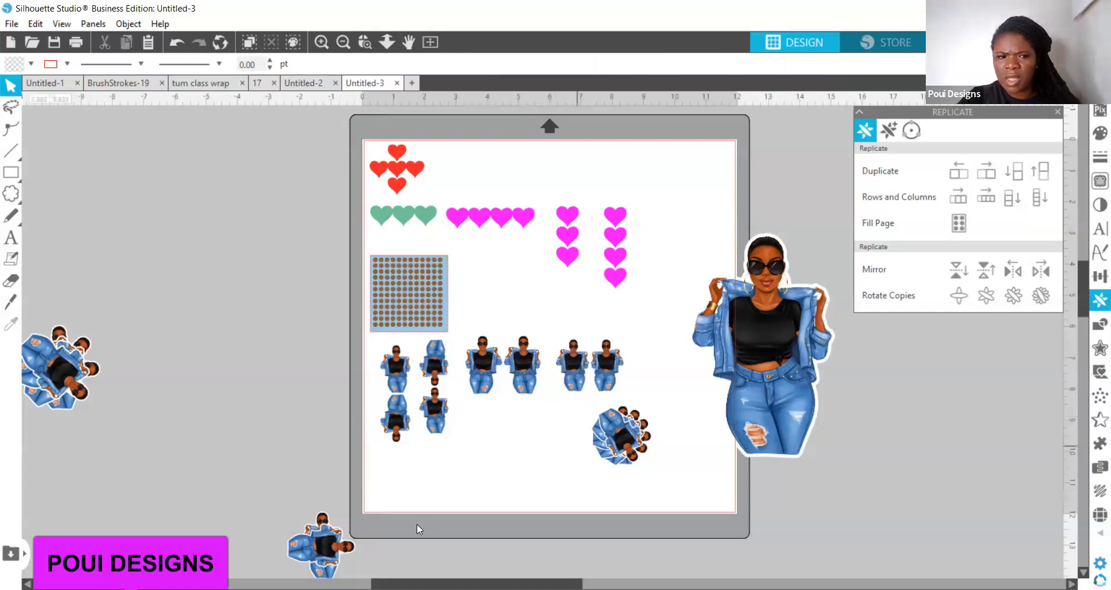
Move the two lower off-page rotated groups of women onto the page, side by side in its lower-left corner
drag(324, 551, 414, 488)
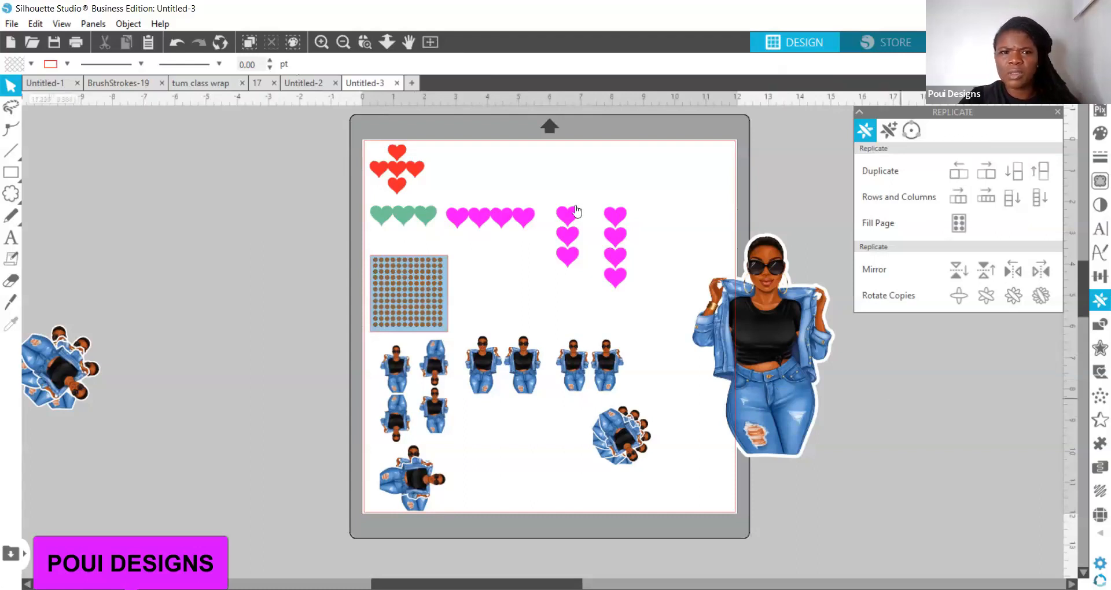
click(343, 41)
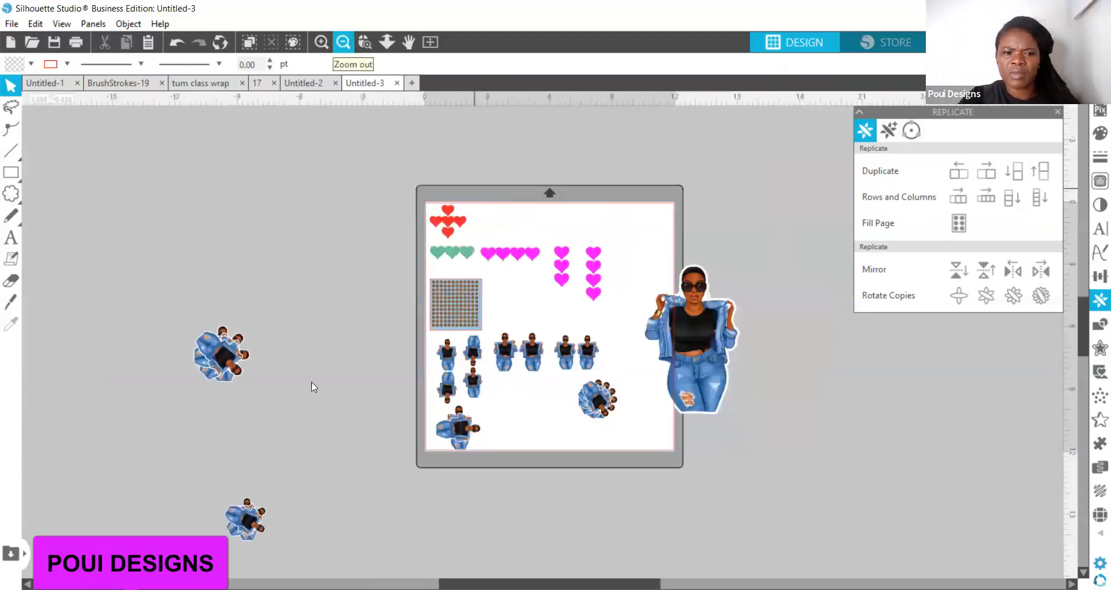
drag(242, 530, 499, 435)
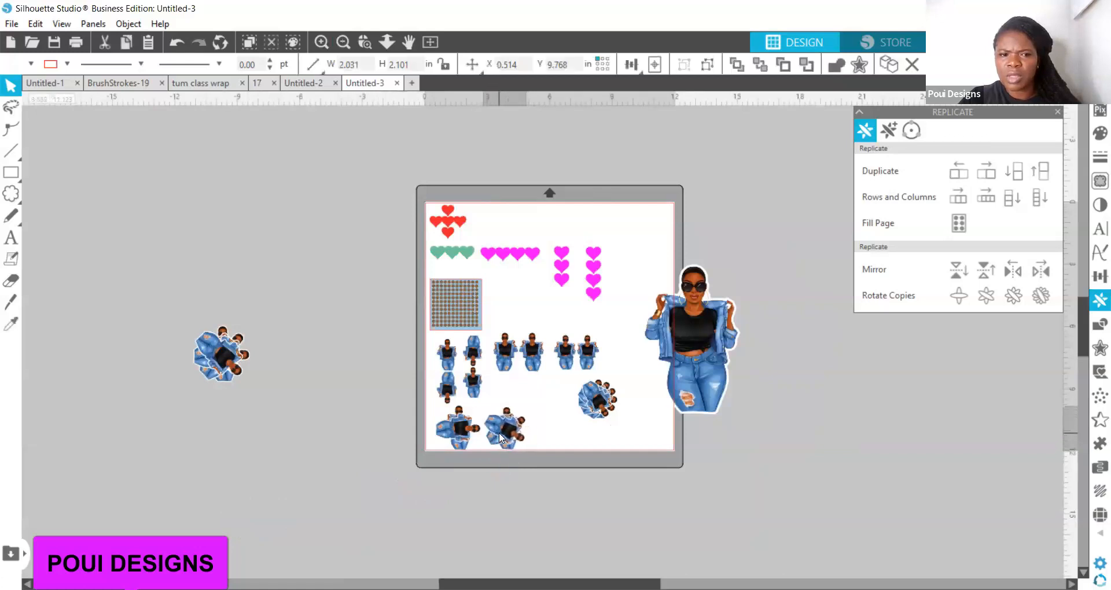
Place the last off-page rotated group in the page's bottom row, and shift the six-woman rotated group to the end of that row
click(214, 410)
click(222, 363)
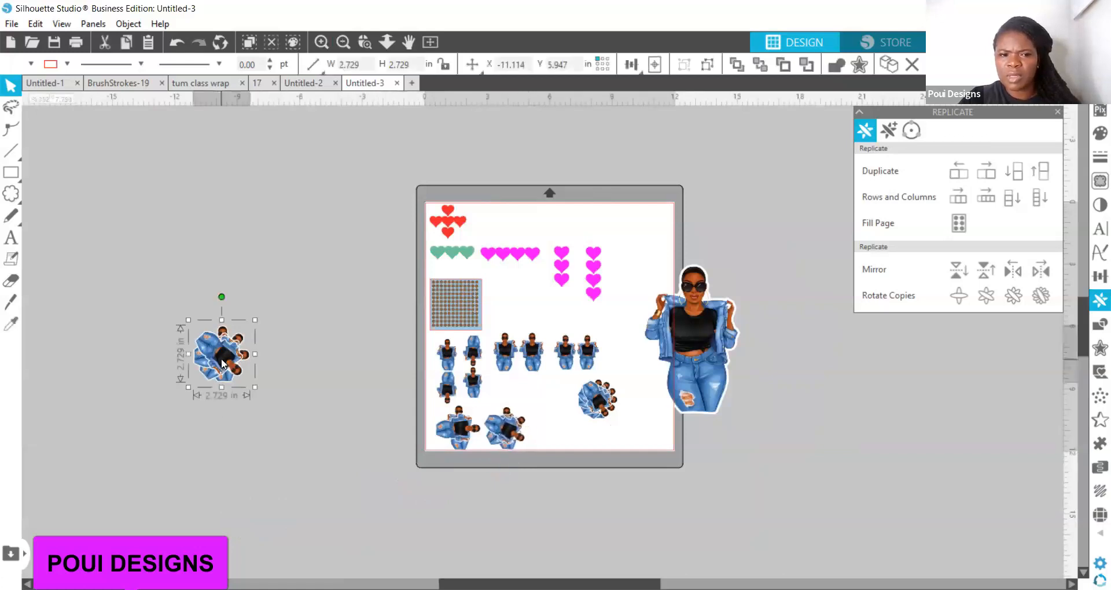
drag(450, 398, 619, 434)
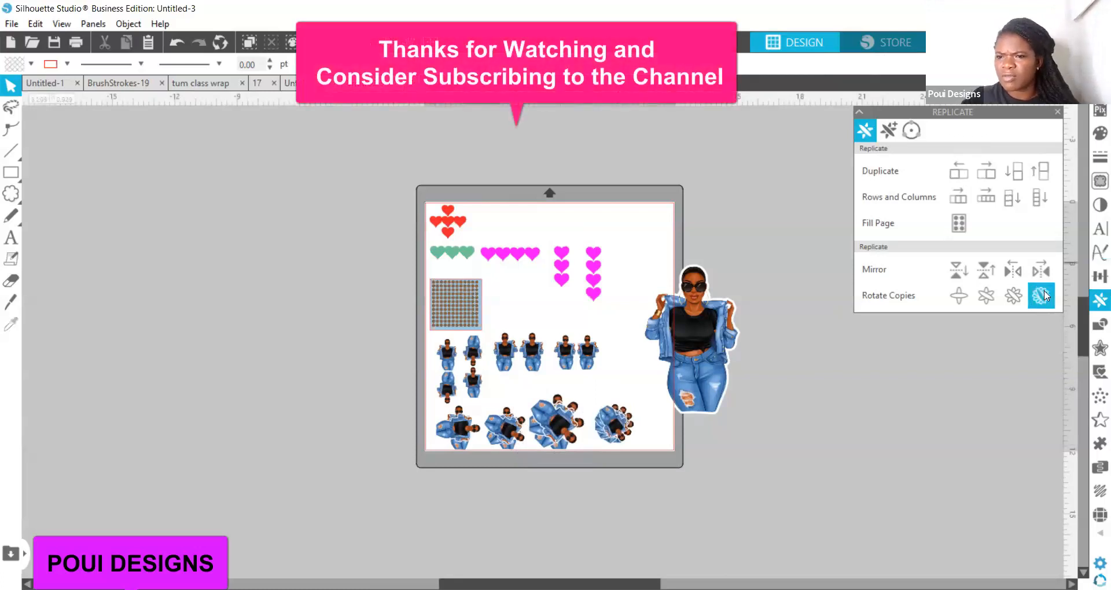